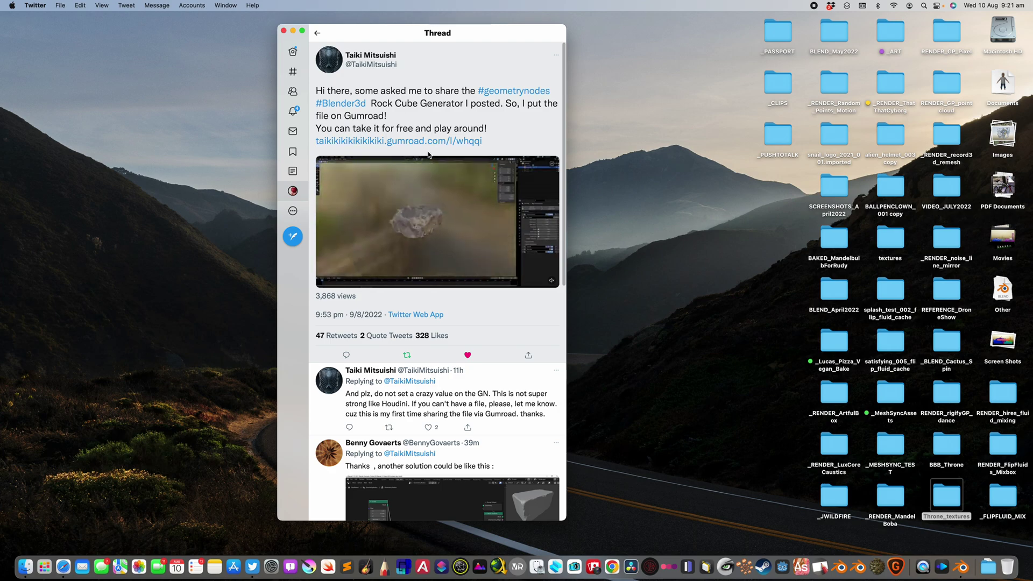
View the rock cube demo video and the alternative geometry nodes screenshot in the Twitter thread
left_click(467, 212)
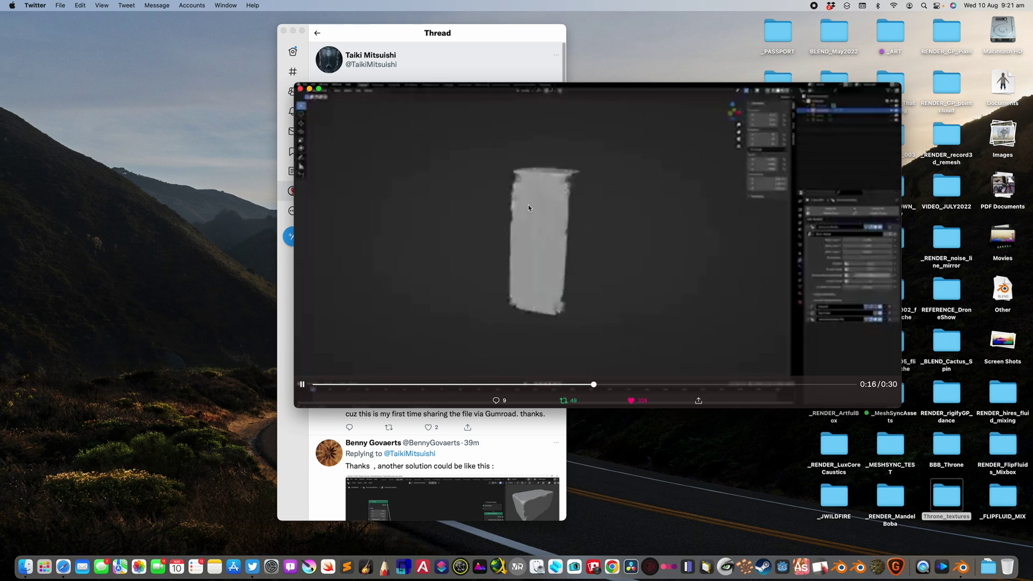
left_click(299, 89)
scroll(433, 338, "down", 5)
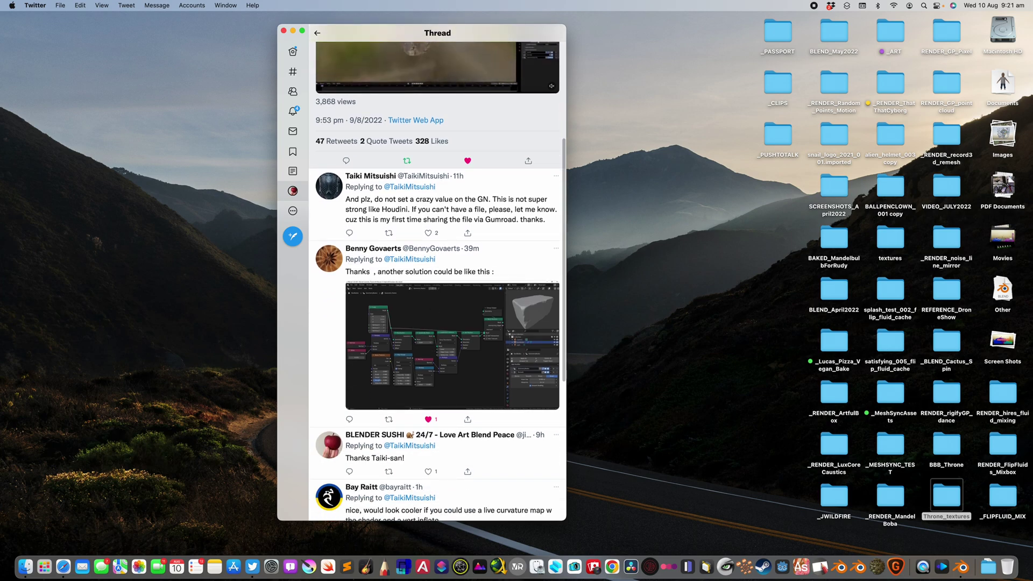
left_click(396, 334)
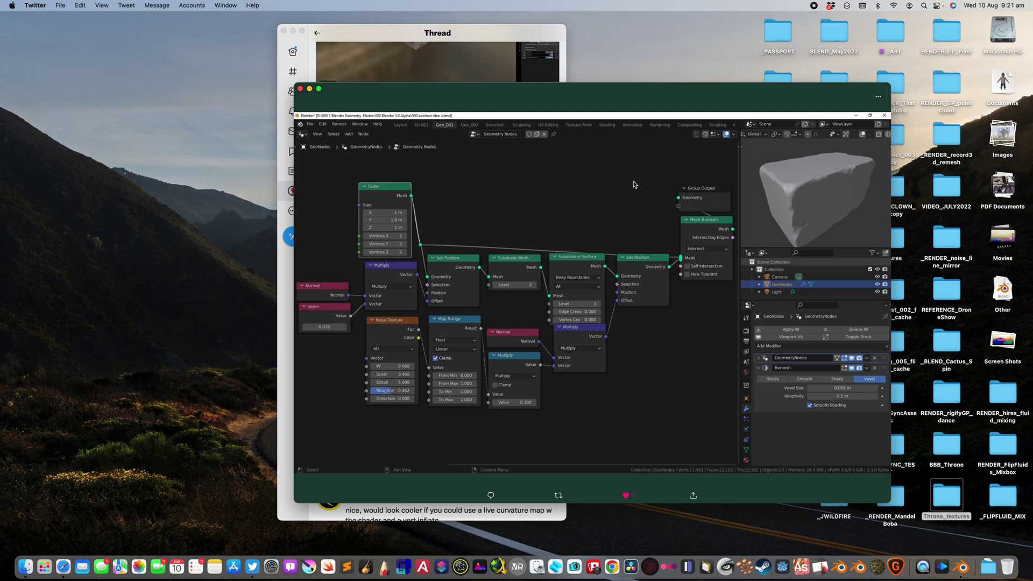
left_click(301, 89)
scroll(436, 183, "up", 5)
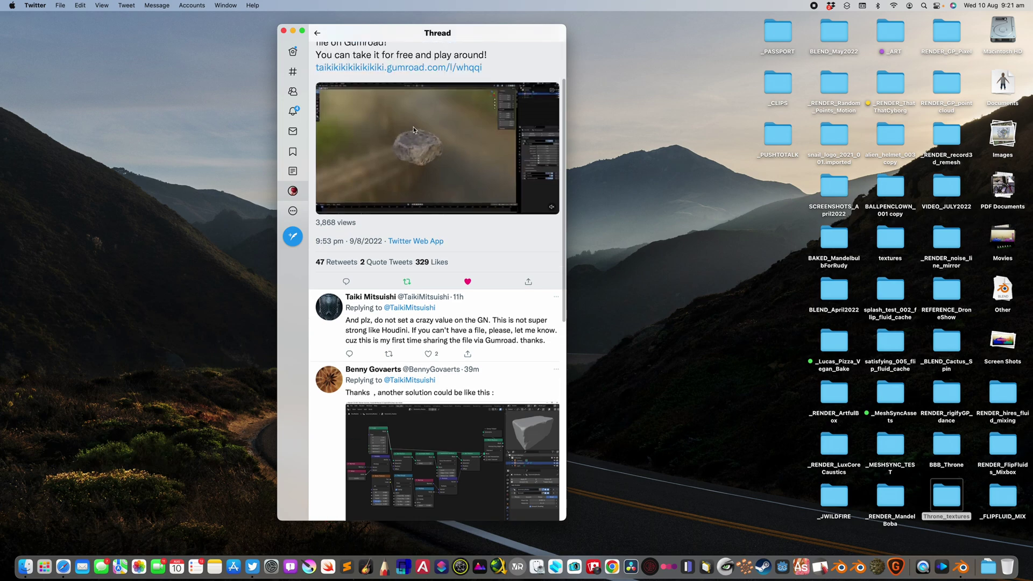
Open the thread's Gumroad link and download the RockCubeGenerator_v01 blend file from the purchased content
scroll(425, 123, "up", 1)
left_click(419, 89)
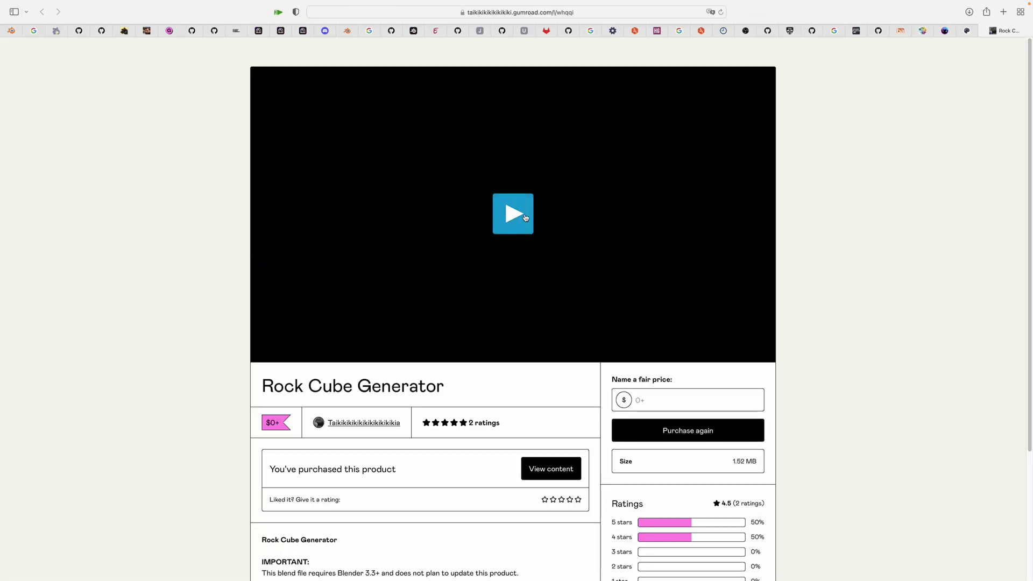
scroll(480, 288, "down", 5)
left_click(665, 230)
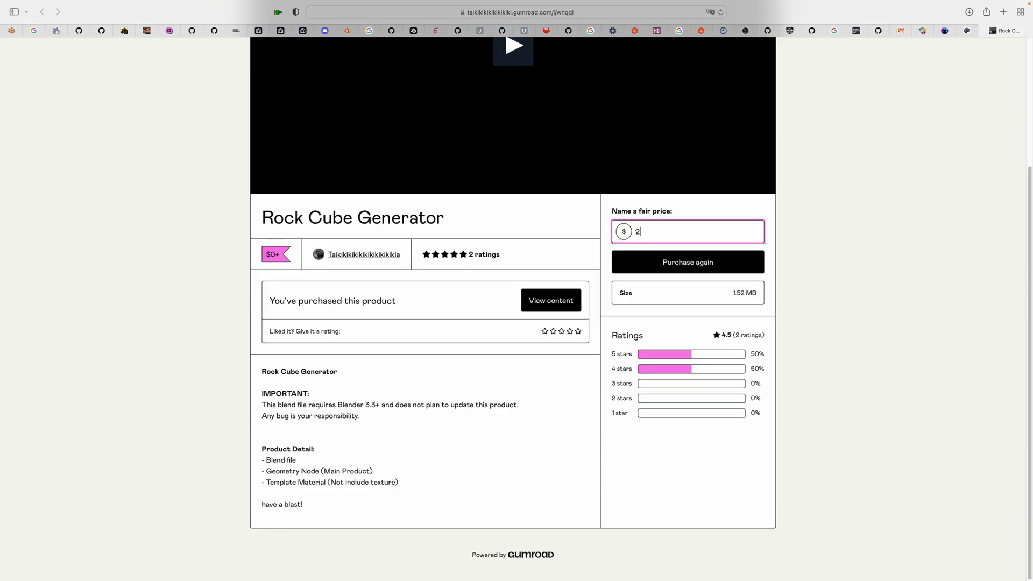
left_click(911, 289)
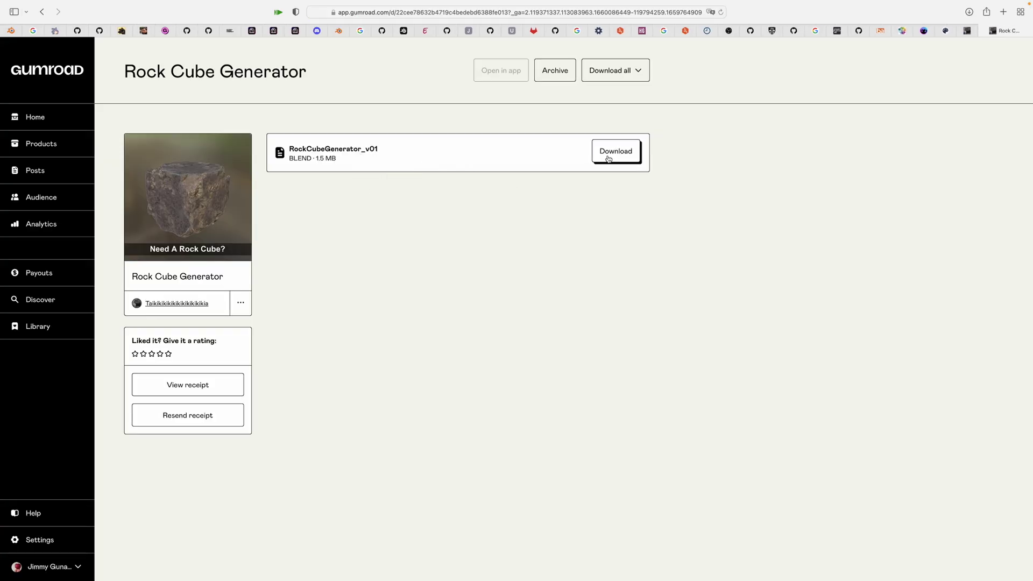
left_click(608, 159)
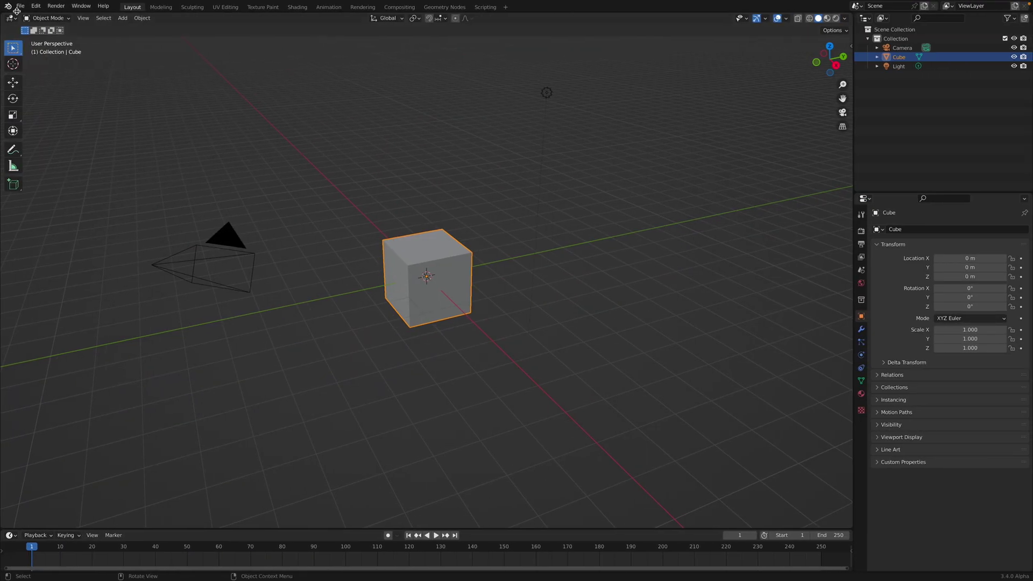
Switch to Blender and open RockCubeGenerator_v01.blend from the Downloads folder, sorting the files by modification date to find it
left_click(8, 5)
left_click(24, 17)
left_click(22, 7)
left_click(22, 7)
left_click(26, 26)
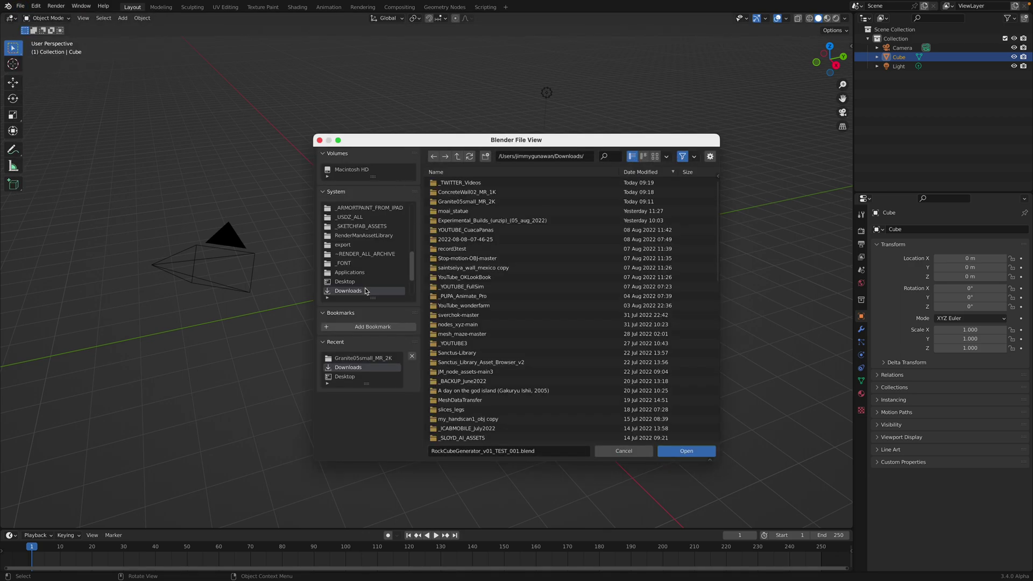
scroll(365, 291, "down", 1)
left_click(641, 171)
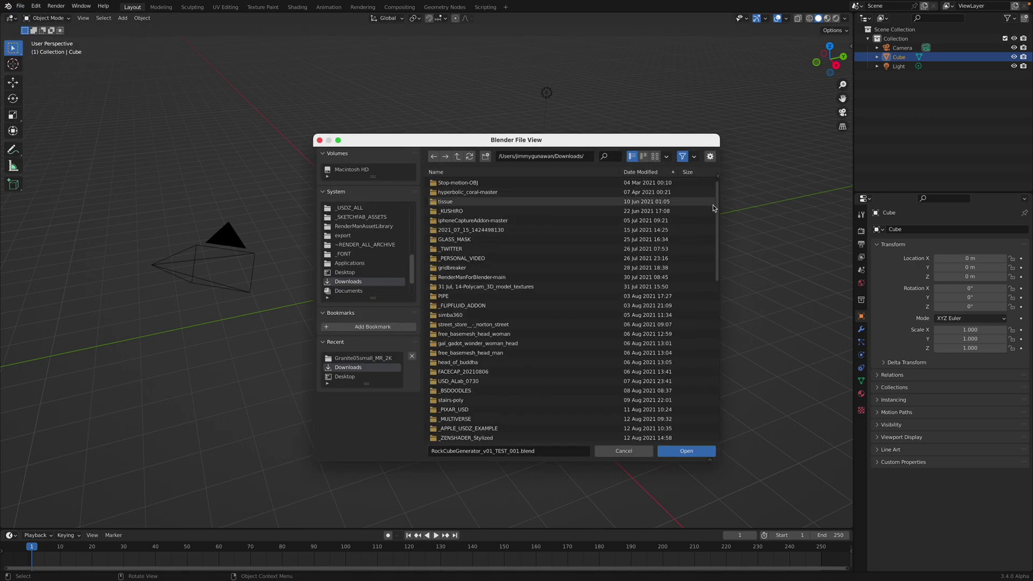
left_click_drag(713, 209, 731, 440)
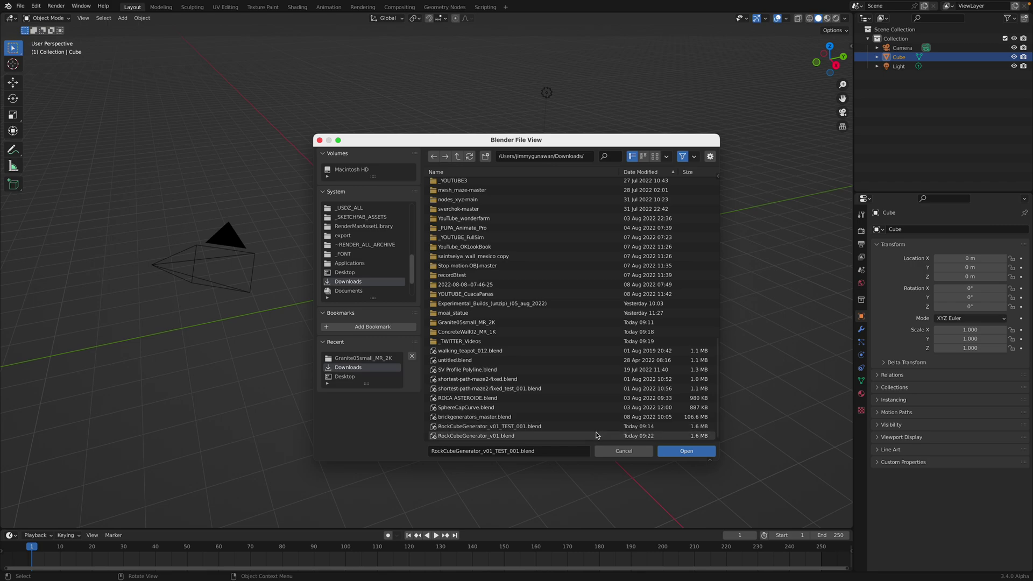
left_click(596, 435)
left_click(685, 451)
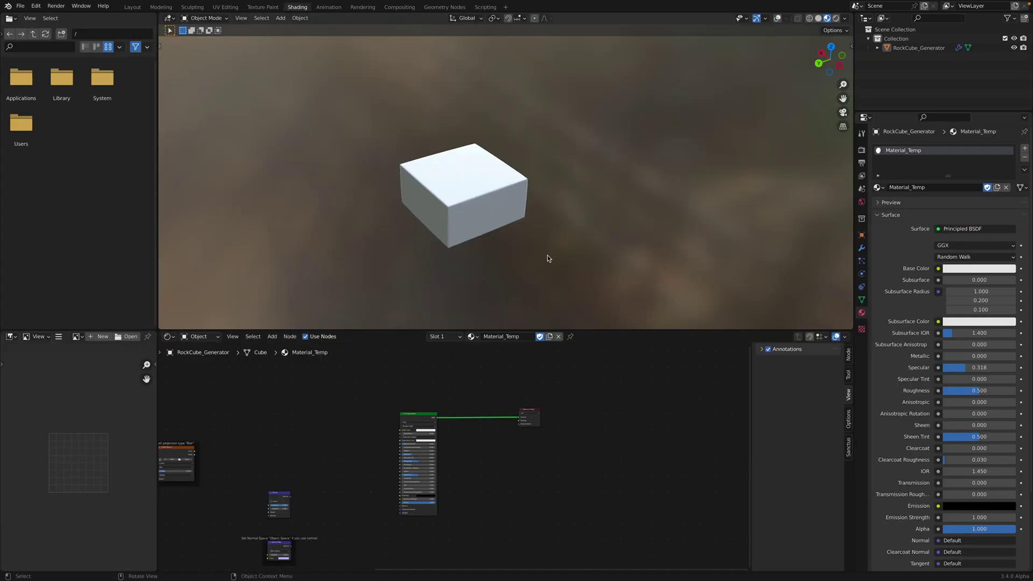
Examine the rock cube up close and the overall Material_Temp node layout
scroll(563, 254, "up", 2)
middle_click_drag(552, 255, 505, 224)
scroll(563, 254, "up", 1)
left_click_drag(249, 330, 250, 318)
middle_click_drag(307, 401, 480, 375)
scroll(475, 381, "down", 1)
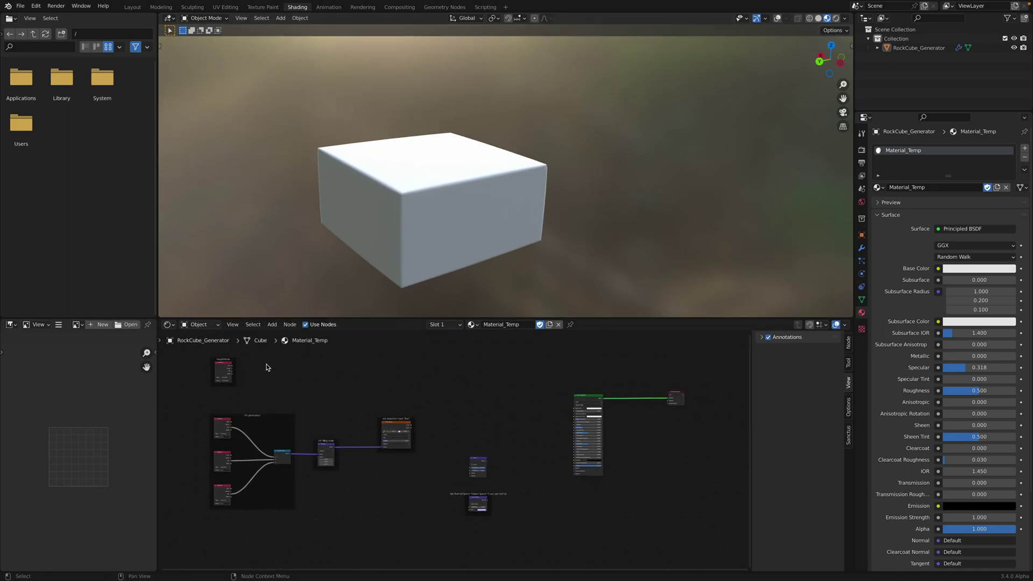
middle_click_drag(268, 366, 254, 368)
Save the file under the new name RockCubeGenerator_v01_study_00.blend in the Downloads folder
left_click(21, 6)
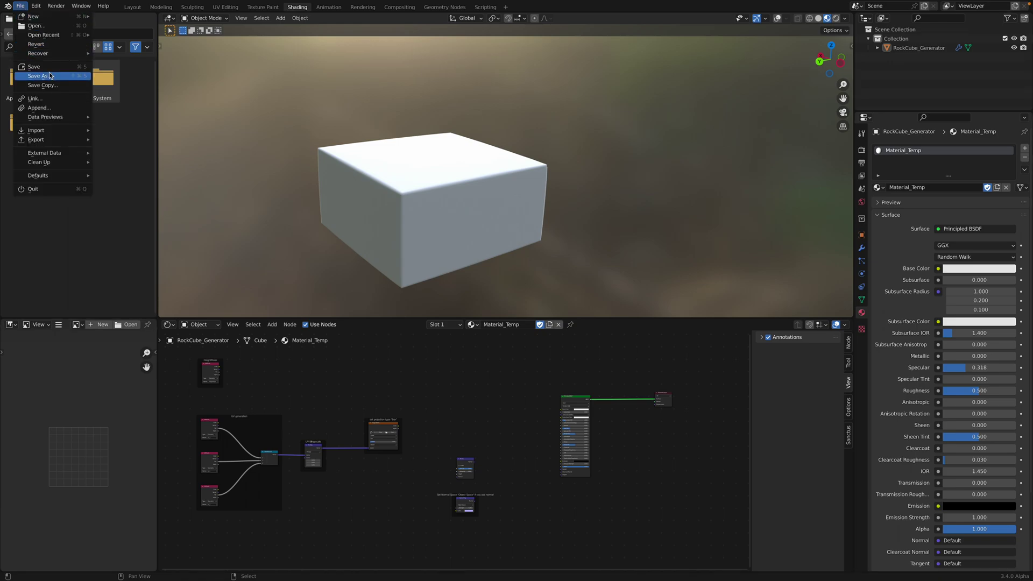
left_click(37, 75)
left_click(495, 449)
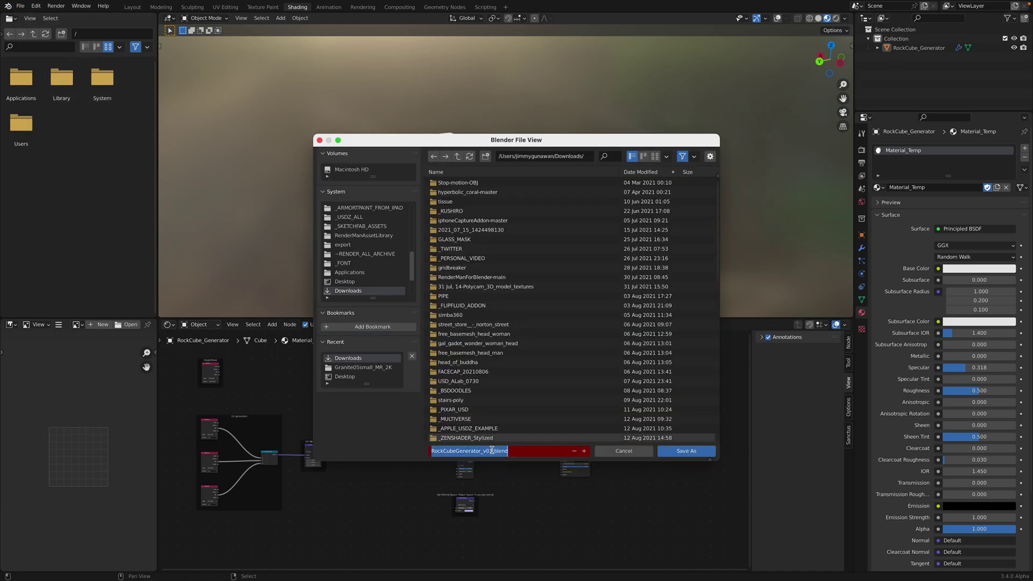
left_click(493, 450)
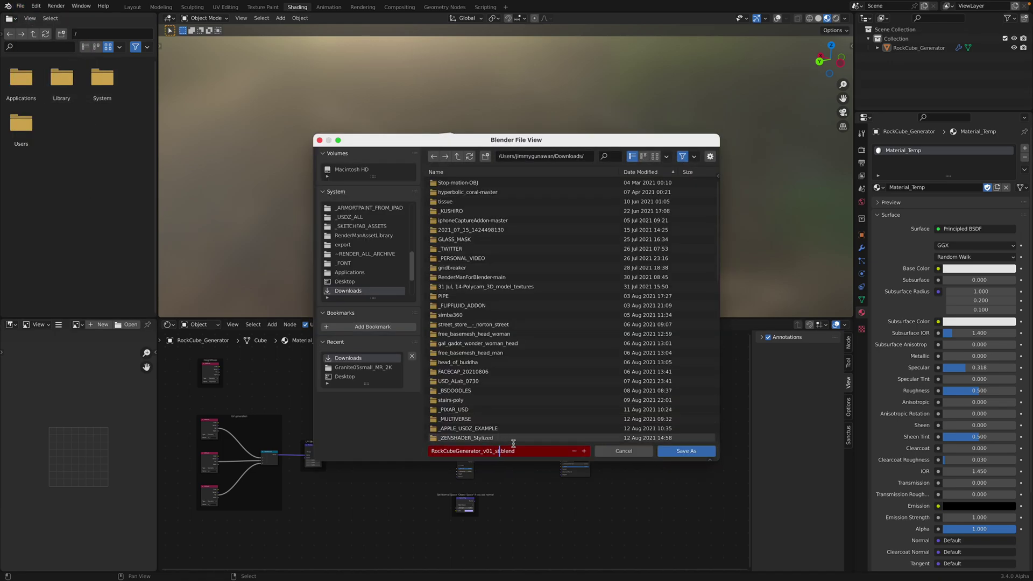
type("_study_08")
key("Return")
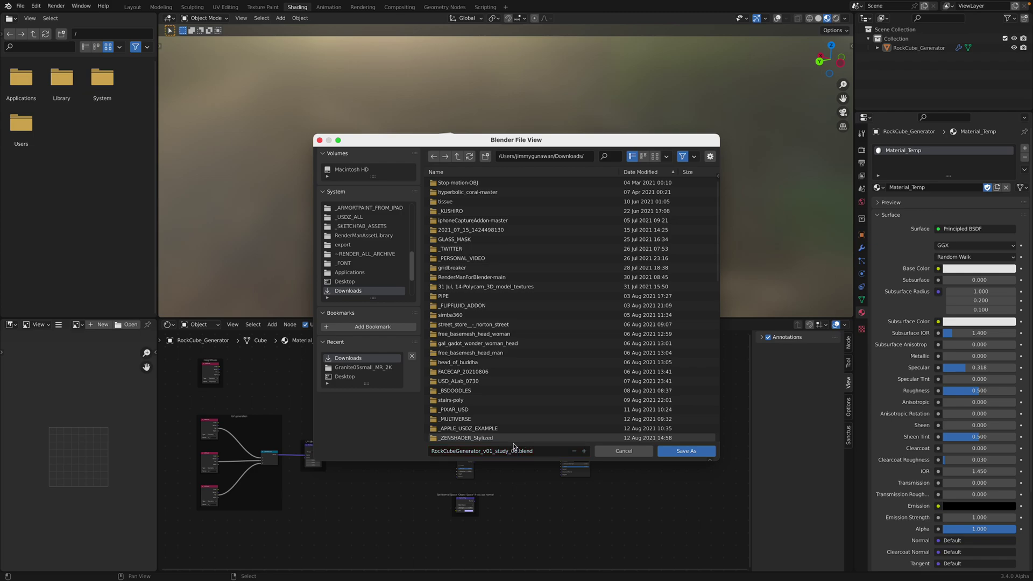
left_click(686, 451)
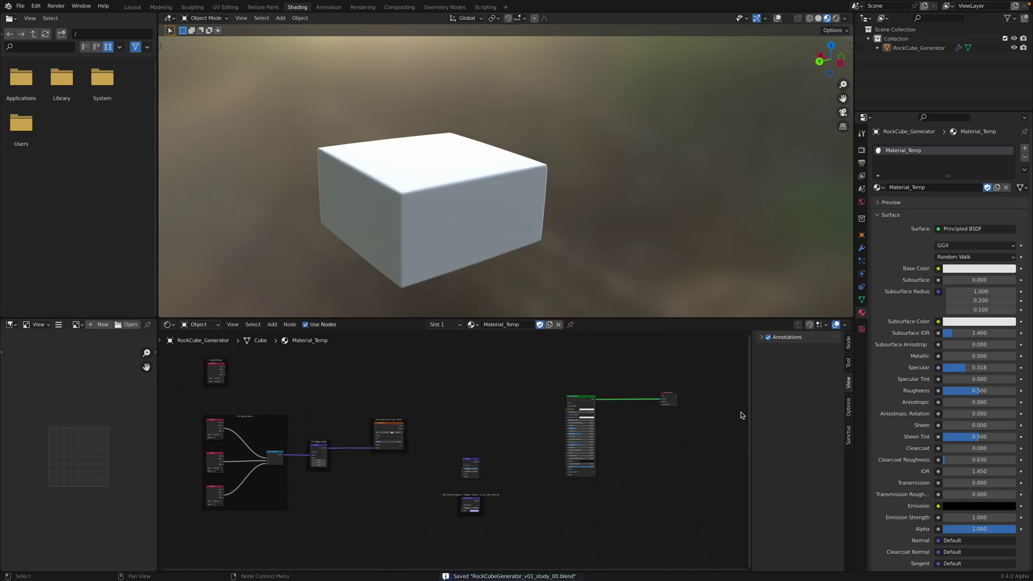
Hide the shader editor's sidebar, enlarge the node area, and show the scene's render settings
key("n")
left_click_drag(720, 319, 720, 266)
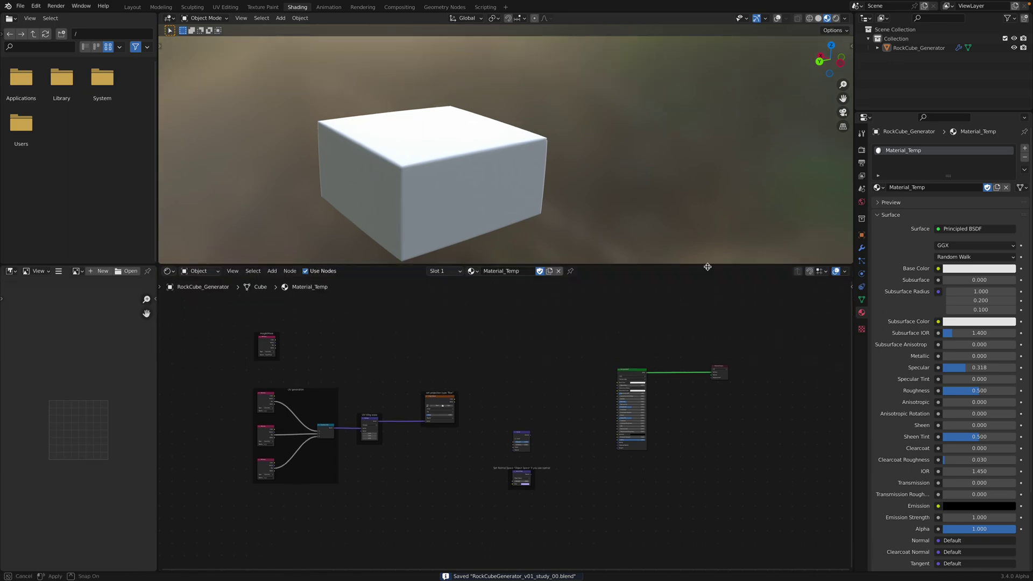
left_click(861, 152)
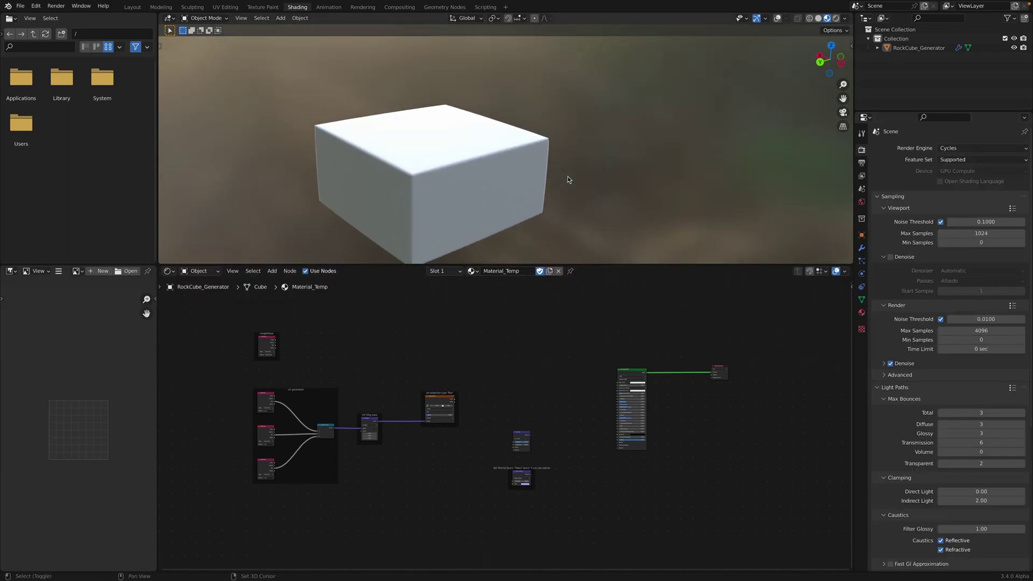
middle_click_drag(569, 179, 593, 161, "shift")
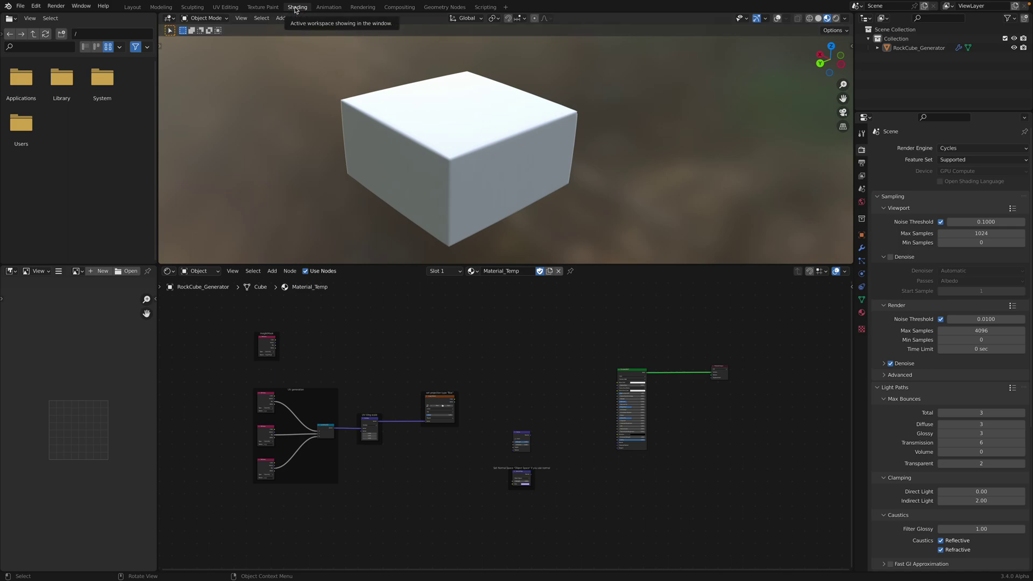
Move the Material Output node down and closer to the Principled BSDF node
scroll(506, 375, "up", 3)
scroll(508, 355, "up", 4)
middle_click_drag(668, 386, 518, 387)
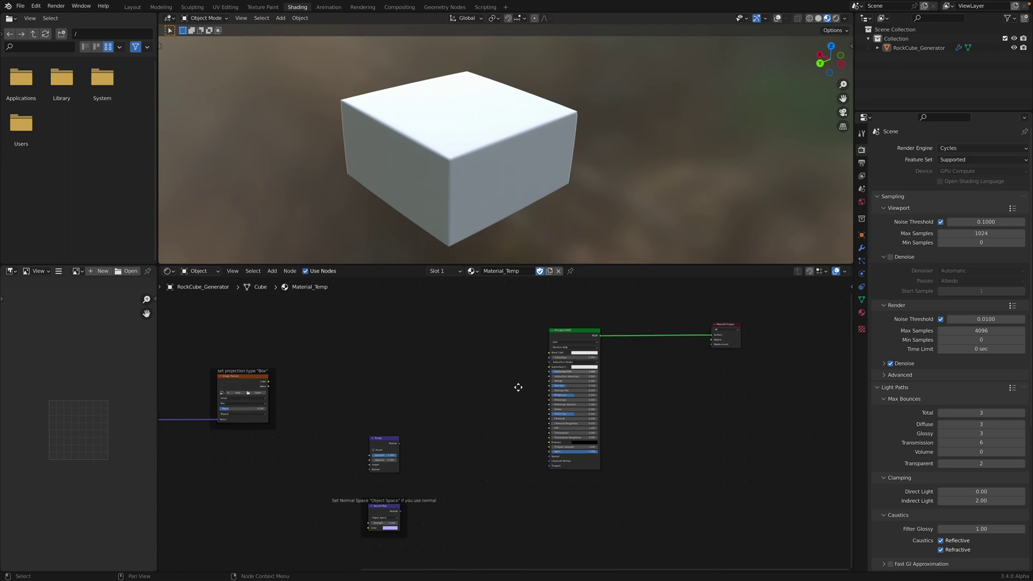
scroll(758, 326, "up", 2)
left_click_drag(722, 335, 693, 364)
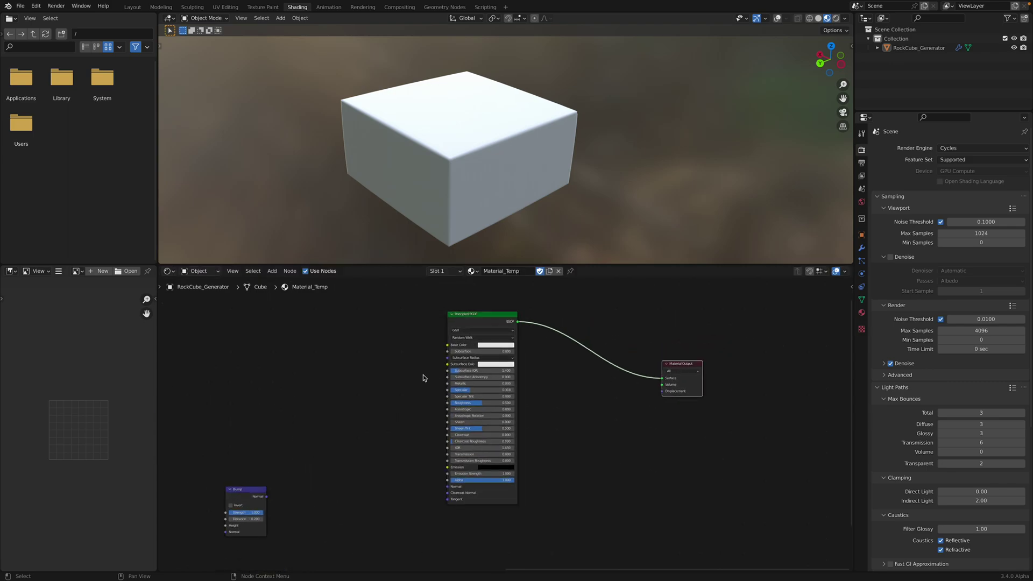
Inspect the UV generation, UV tiling scale and box-projected Image Texture nodes in the material
middle_click_drag(270, 369, 610, 355)
middle_click_drag(470, 376, 702, 337)
left_click(481, 381)
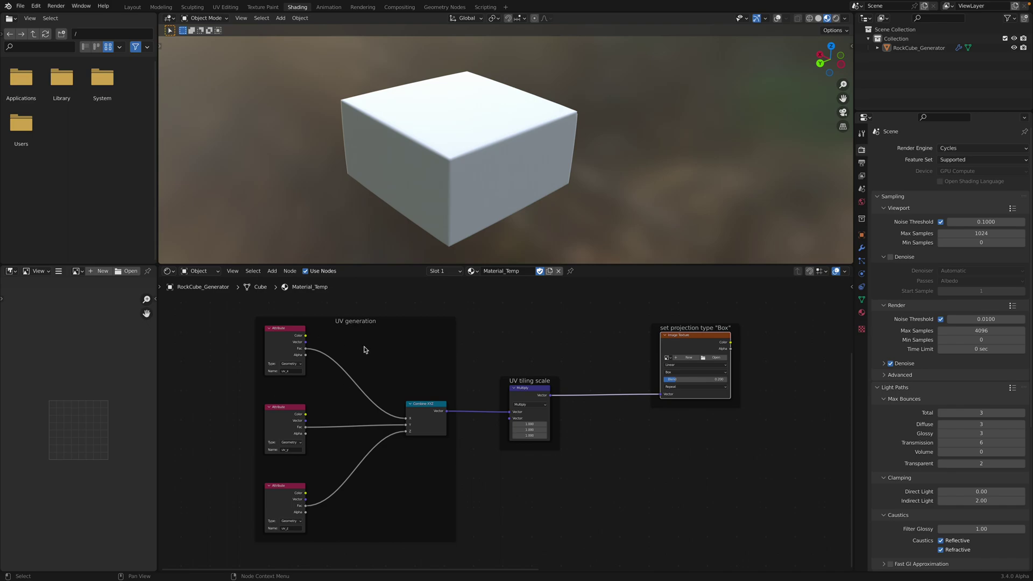
scroll(661, 367, "down", 2)
middle_click_drag(662, 366, 593, 383)
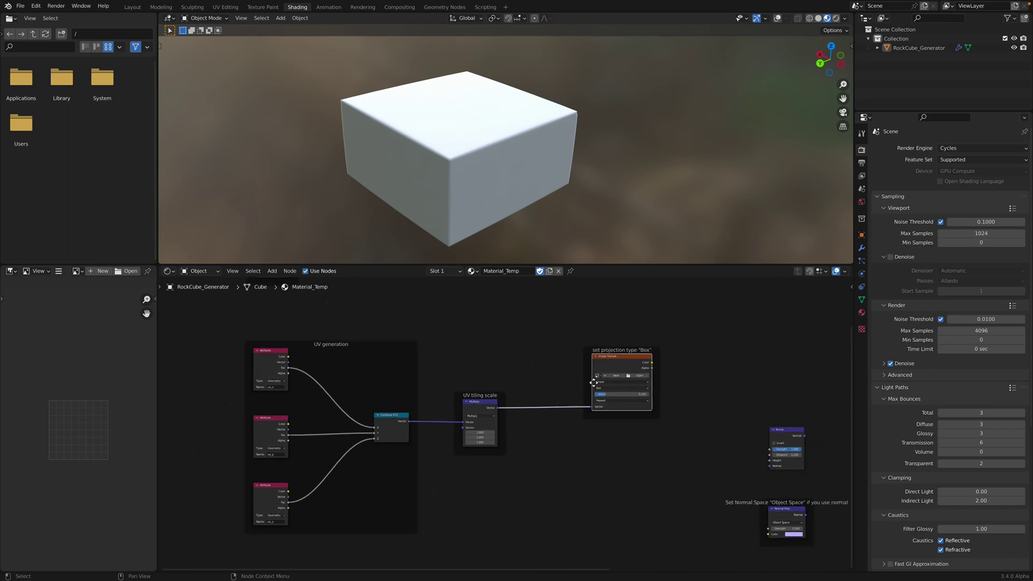
Show the cube's modifiers, expanding Mesh and UV along with the UV modifier's Output Attributes and Internal Dependencies
left_click(861, 248)
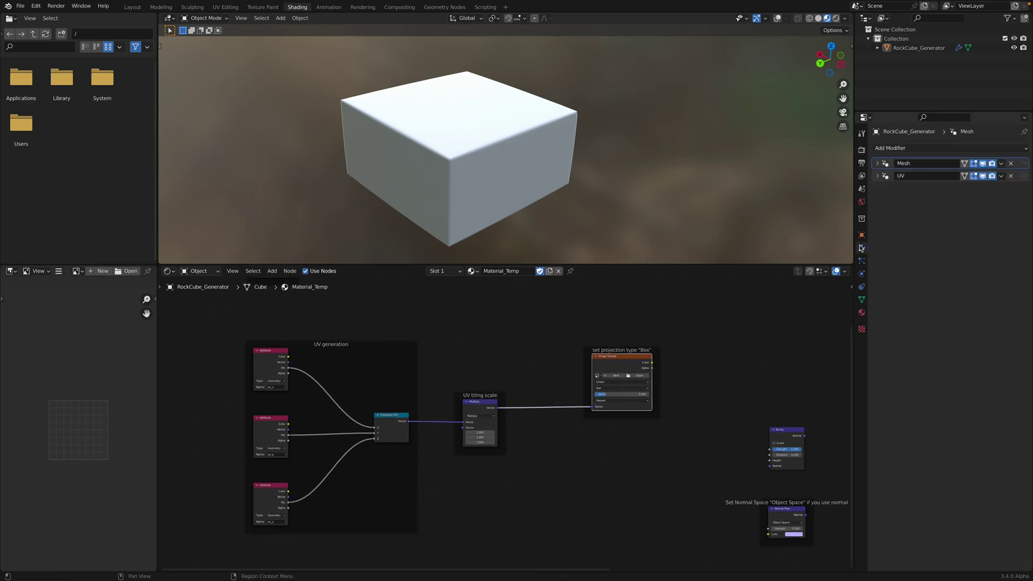
left_click(881, 166)
left_click(879, 320)
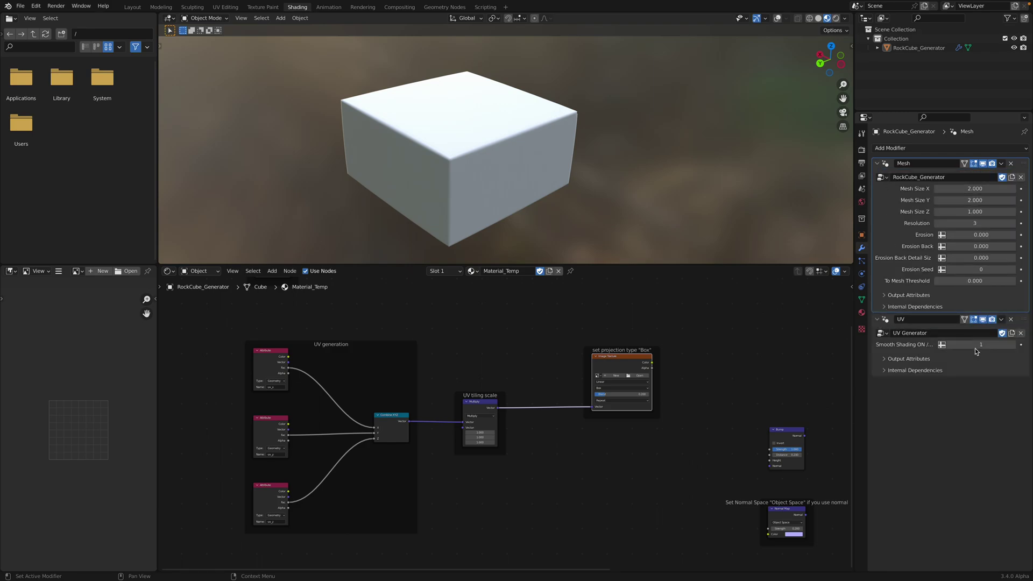
left_click(896, 370)
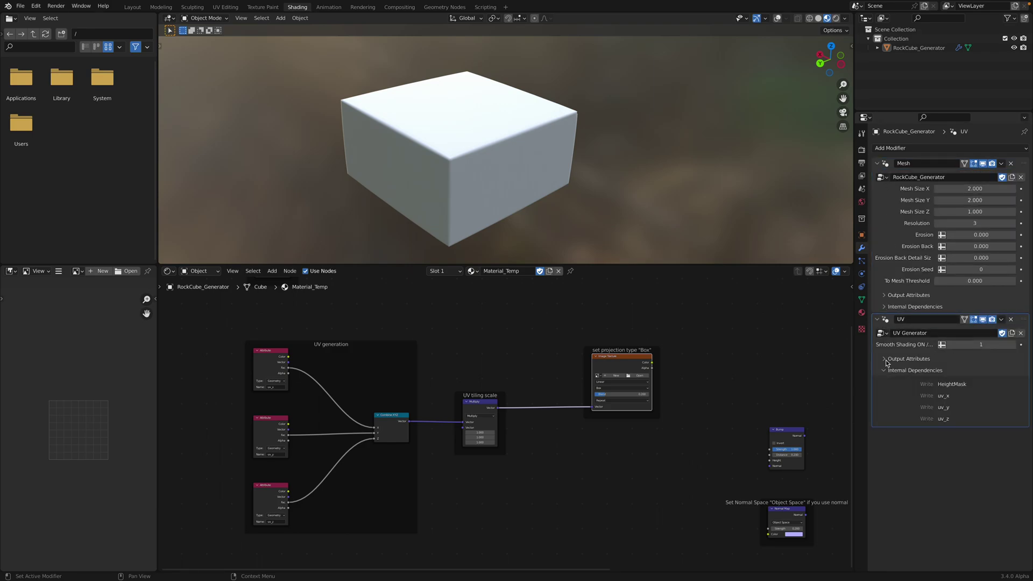
left_click(887, 358)
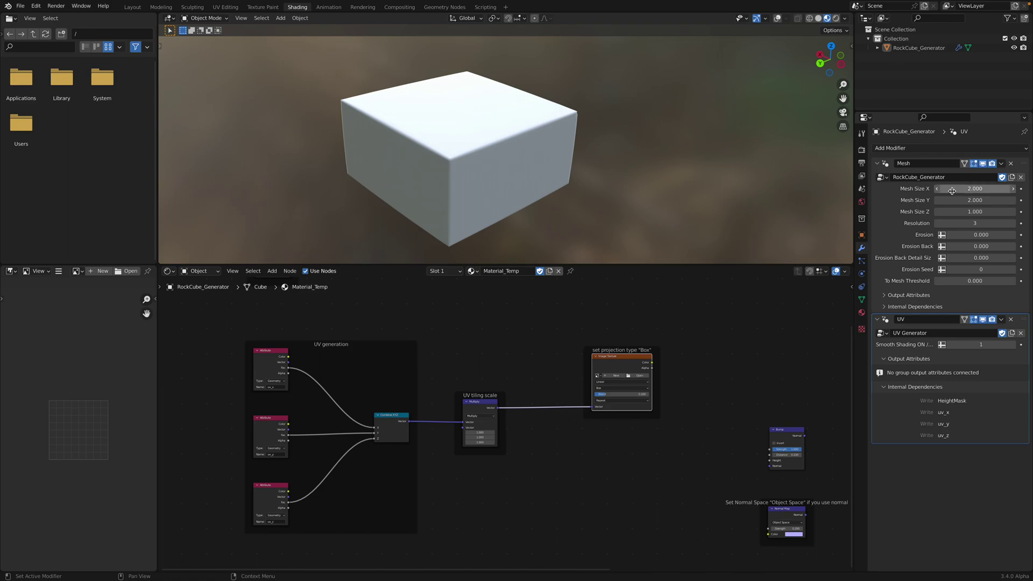
Set Mesh Size X of the RockCube_Generator Mesh modifier to 1.520
left_click_drag(948, 188, 922, 188)
middle_click_drag(570, 172, 580, 175)
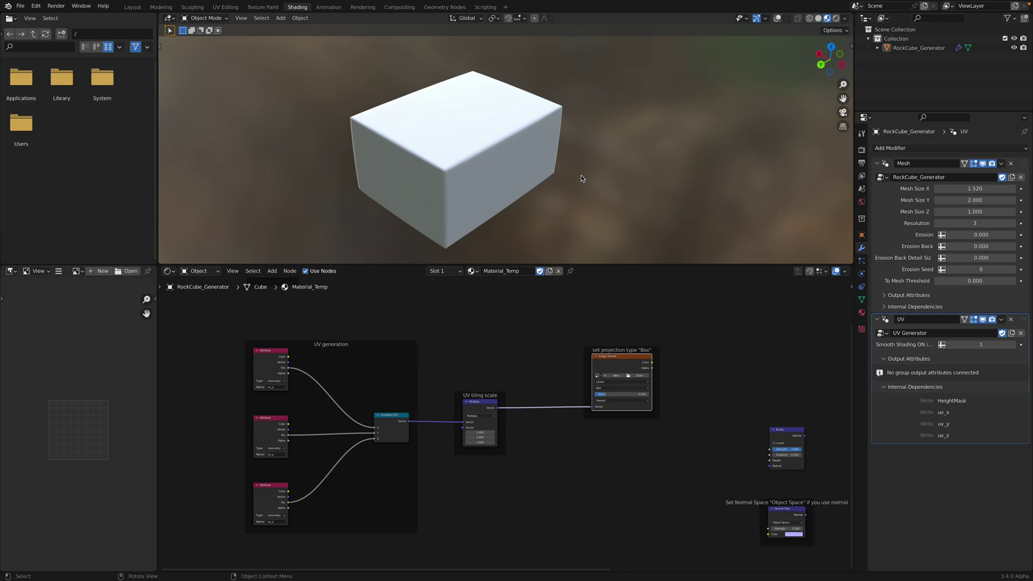
View the block in wireframe shading, finishing with the viewport in Solid shading
key("z")
left_click(524, 176)
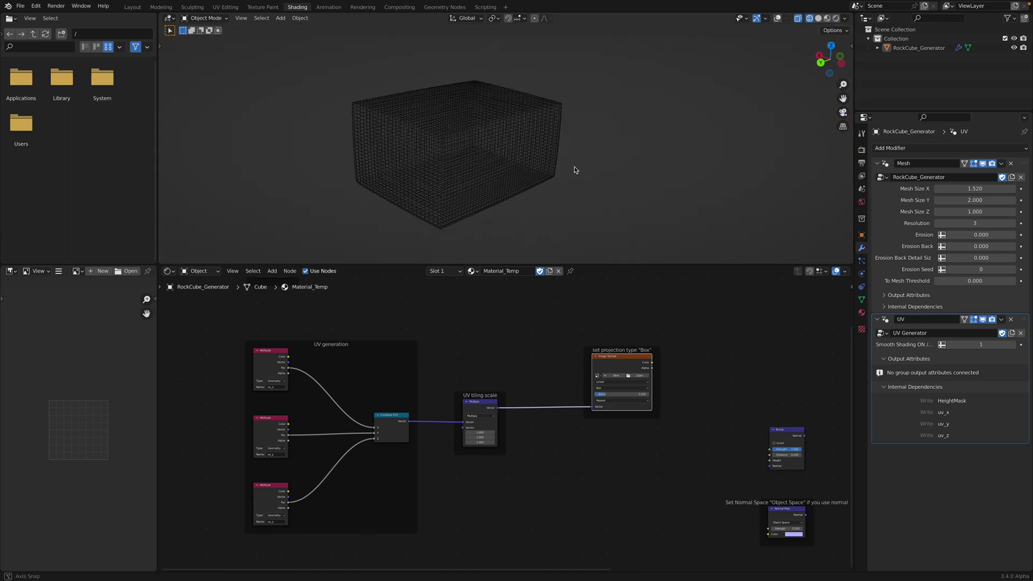
key("z")
left_click(635, 172)
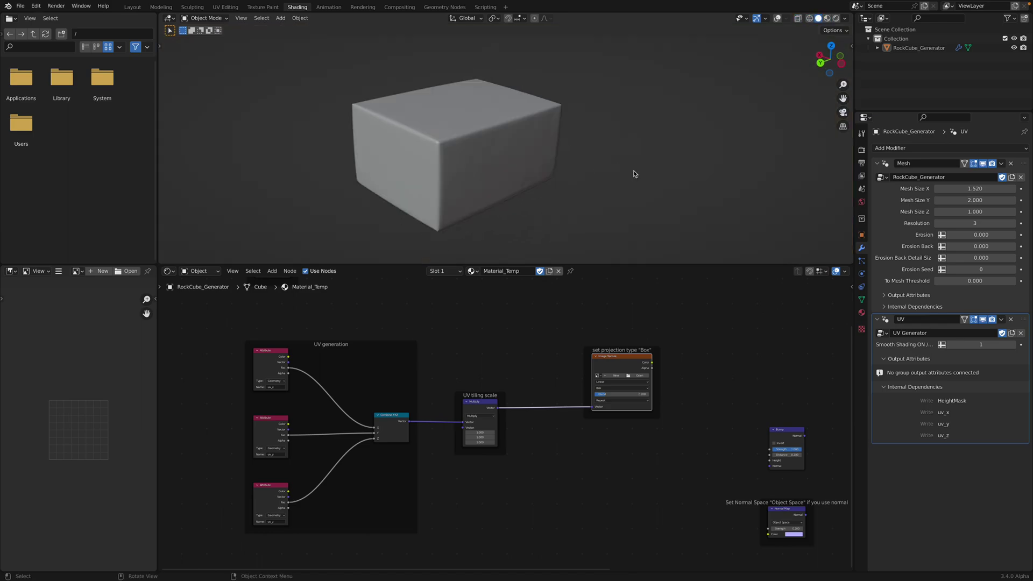
Turn on the viewport overlays and enable the Wireframe geometry overlay on the block
left_click(767, 19)
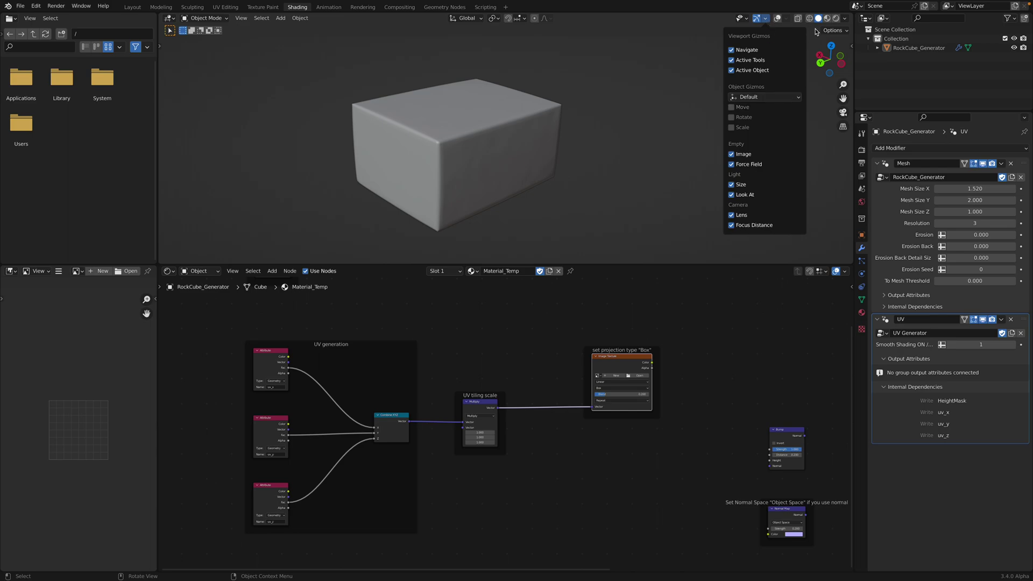
left_click(786, 18)
left_click(778, 18)
left_click(786, 19)
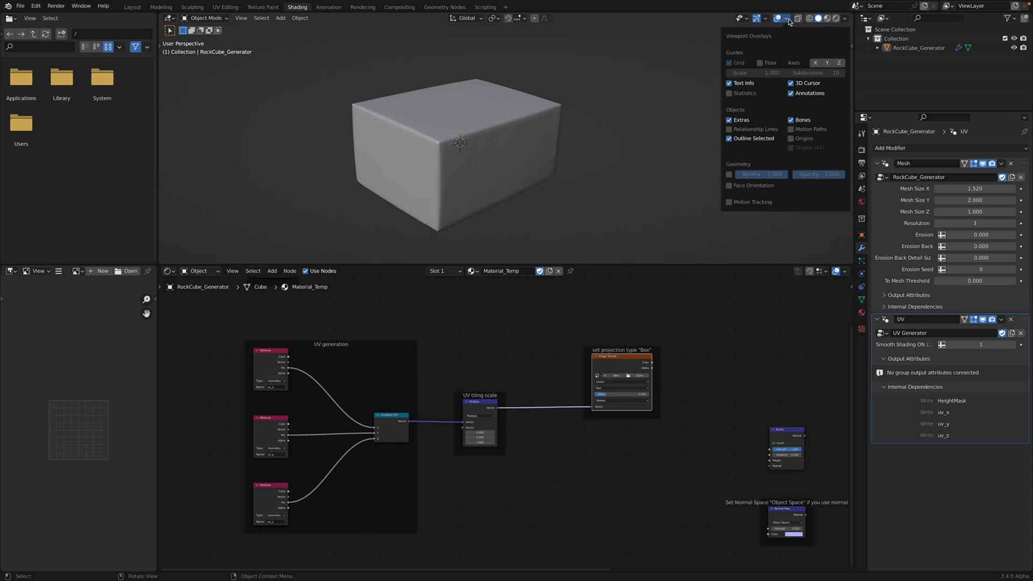
left_click(733, 175)
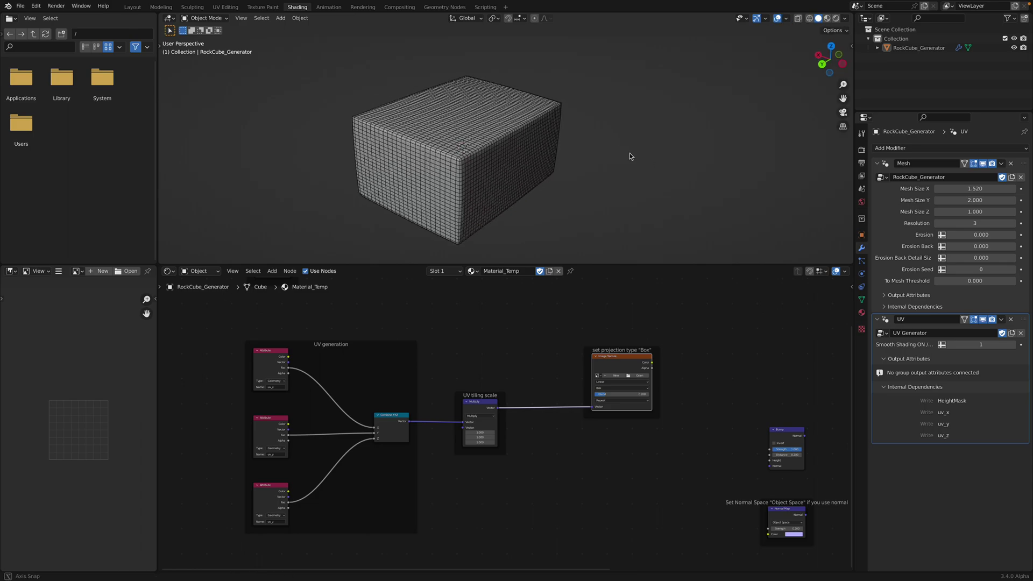
Set the block's Mesh Size to X 0.980, Y 1.860 and Z 1.240, and its Resolution to 4
left_click_drag(974, 189, 980, 214)
left_click(938, 223)
left_click(937, 224)
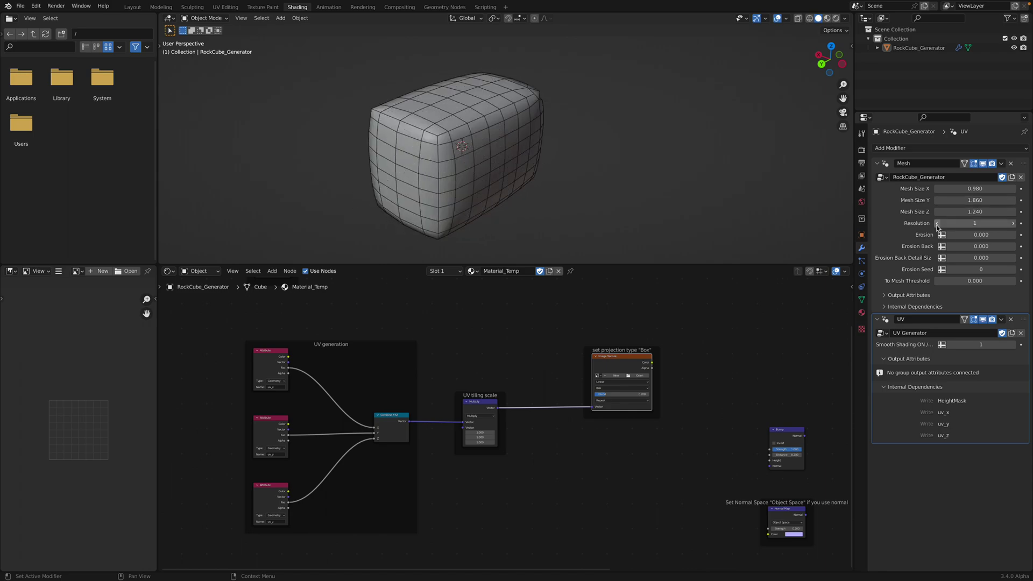
left_click(1013, 223)
left_click(1014, 223)
left_click(1014, 223)
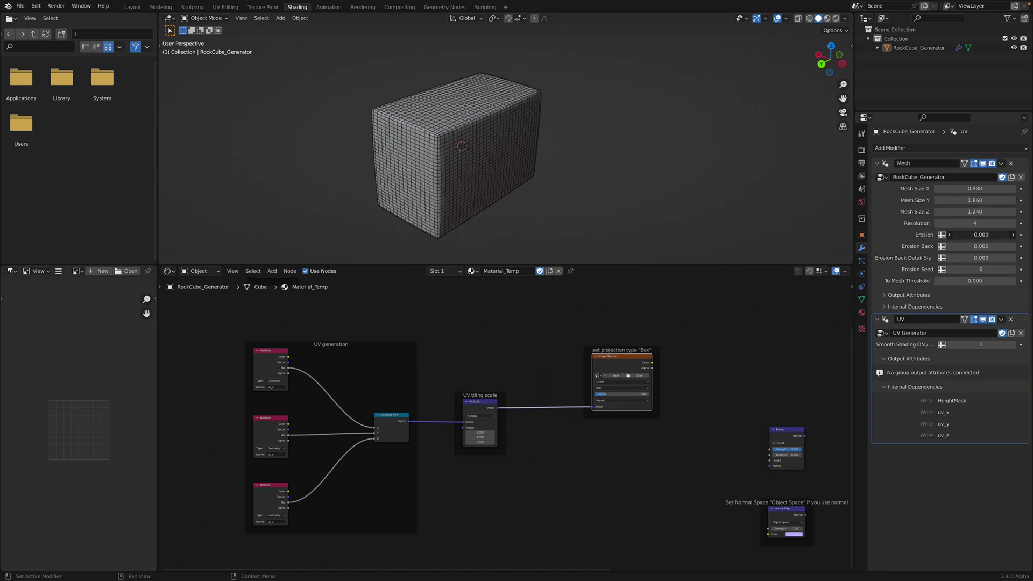
Set the block's Erosion to 2.960 and save the file
left_click_drag(982, 235, 1020, 234)
middle_click_drag(685, 180, 638, 168)
key("ctrl+s")
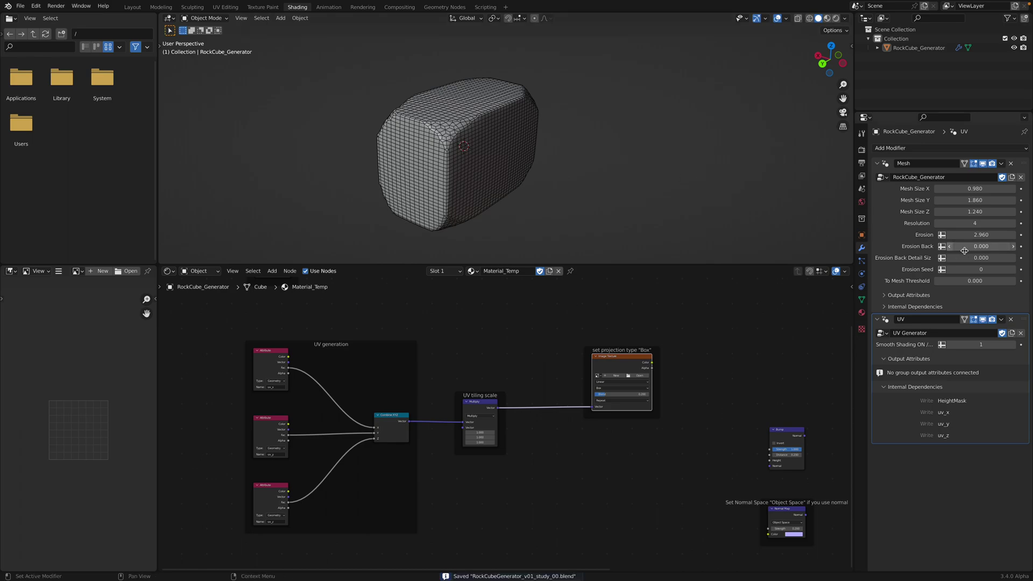
Set Erosion Back to 1.960 and widen the Properties editor so the modifier labels are fully readable
left_click_drag(964, 251, 969, 251)
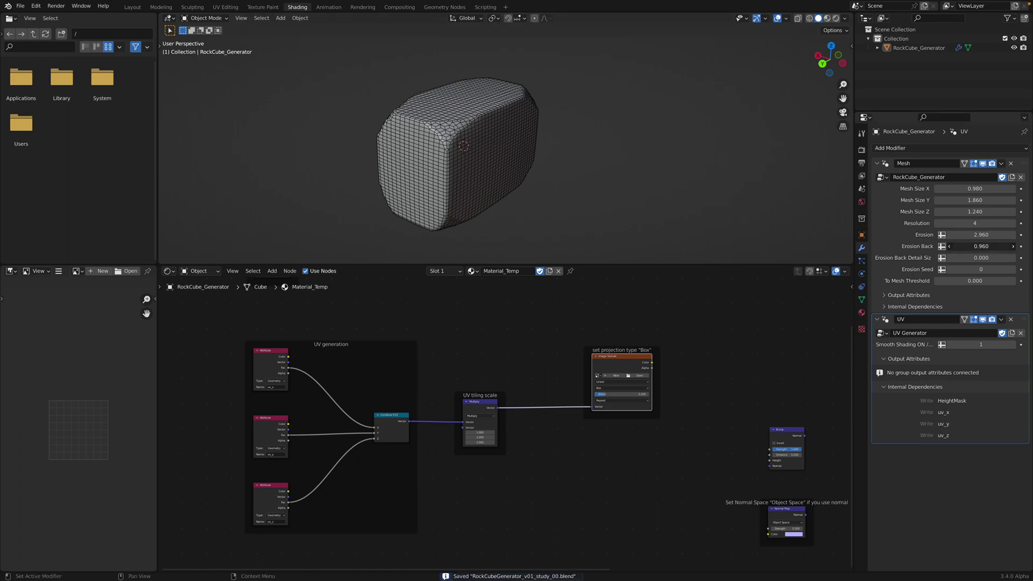
left_click_drag(975, 245, 980, 246)
left_click_drag(854, 189, 760, 189)
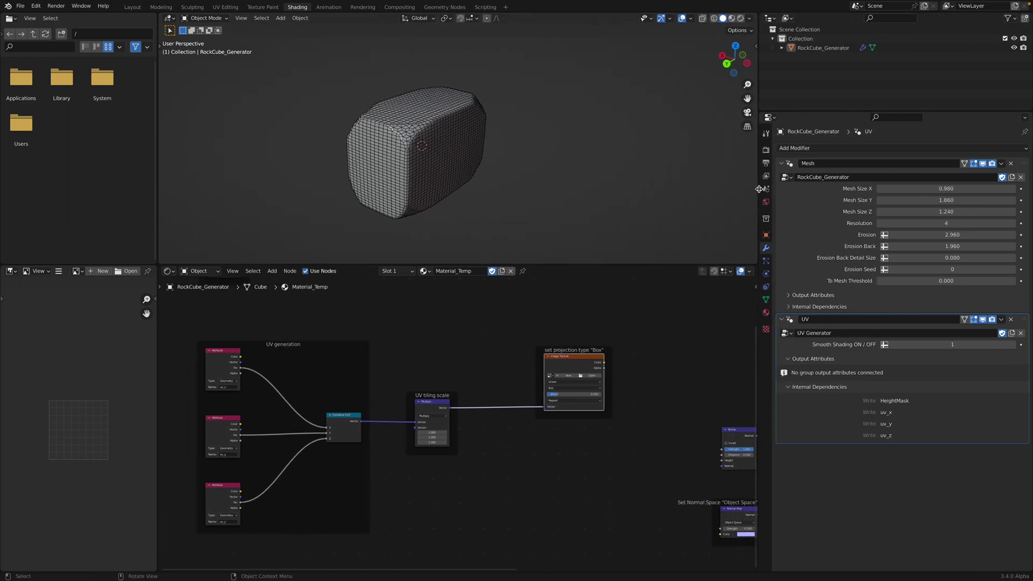
Set Erosion to 2.820, Erosion Back to 2.800, Erosion Back Detail Size to 1.160, Erosion Seed to 106 and Resolution to 6
left_click_drag(927, 235, 889, 235)
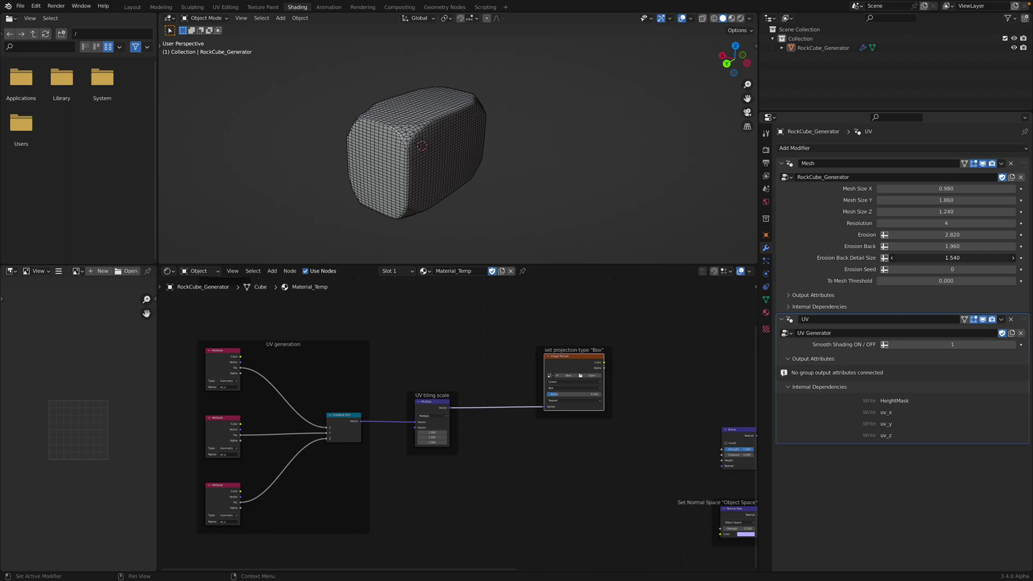
left_click_drag(937, 258, 987, 246)
left_click(1014, 223)
left_click(1013, 223)
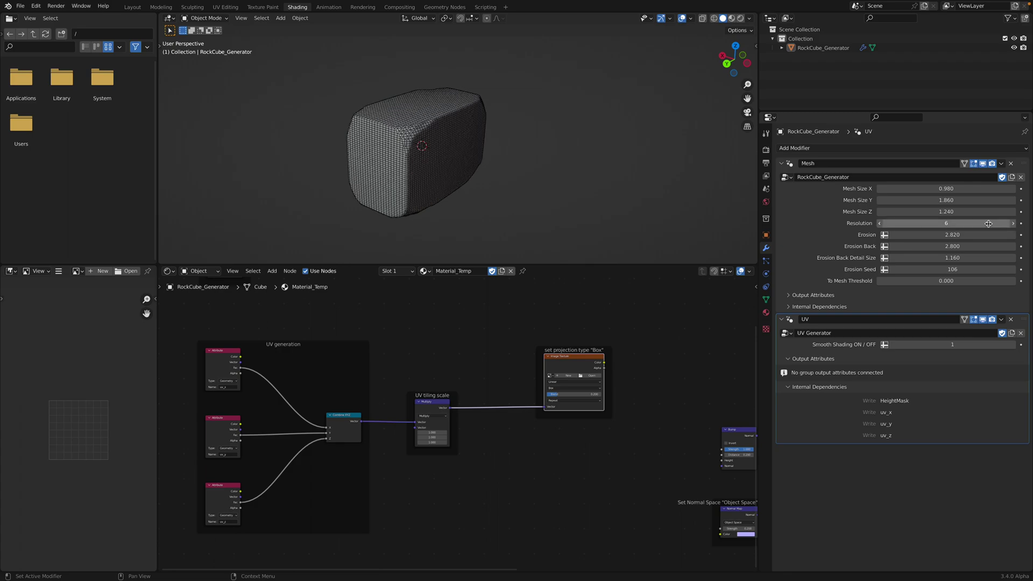
Set Mesh Size Z to 2.500, Mesh Size Y to 2.660, Erosion to 5.720 and Erosion Back to 2.220
left_click_drag(987, 212, 1011, 212)
left_click_drag(934, 201, 975, 199)
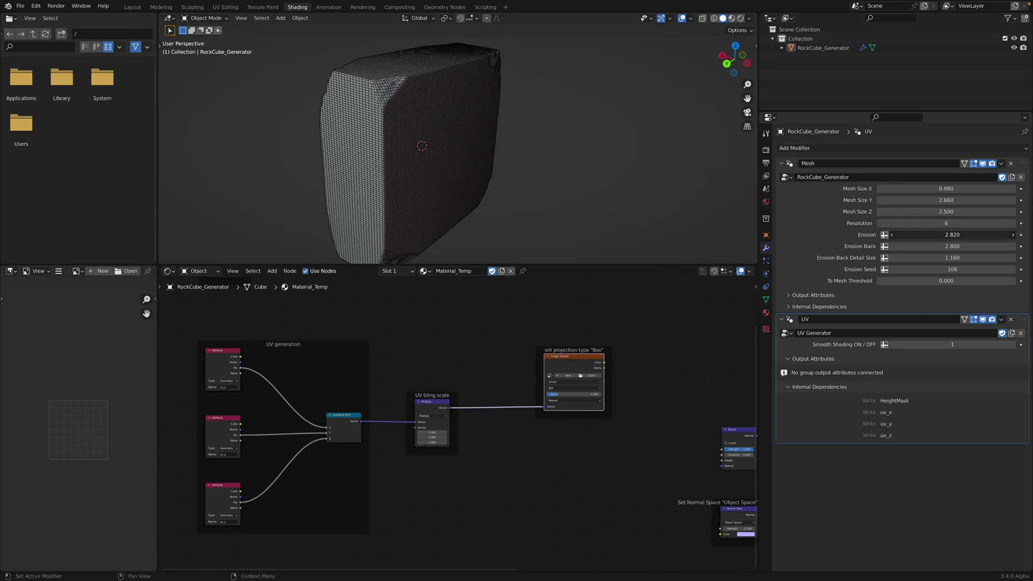
mouse_move(940, 234)
left_mouse_down()
mouse_move(966, 234)
mouse_move(940, 234)
mouse_move(944, 246)
left_mouse_up()
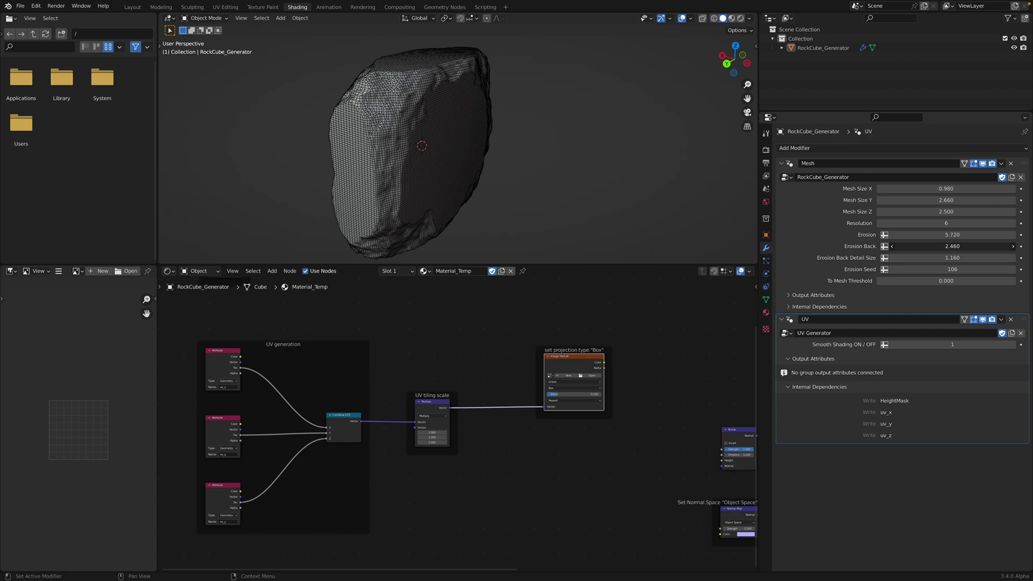
left_click_drag(926, 245, 936, 246)
Lower Resolution to 4 and set To Mesh Threshold to 1.100, Erosion Back to 7.620 and Erosion to 8.460
left_click(880, 224)
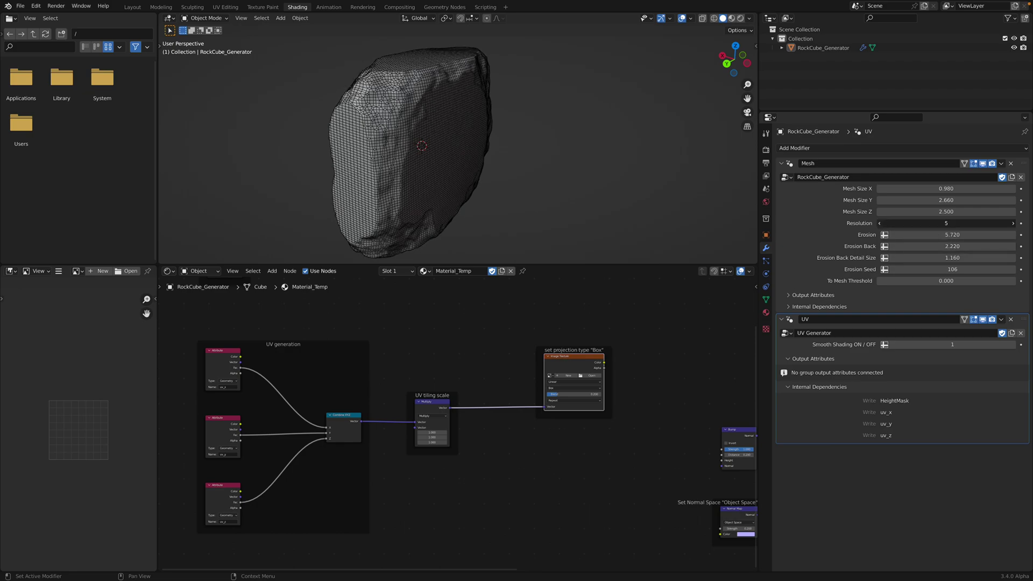
left_click_drag(883, 223, 877, 223)
scroll(672, 216, "down", 1)
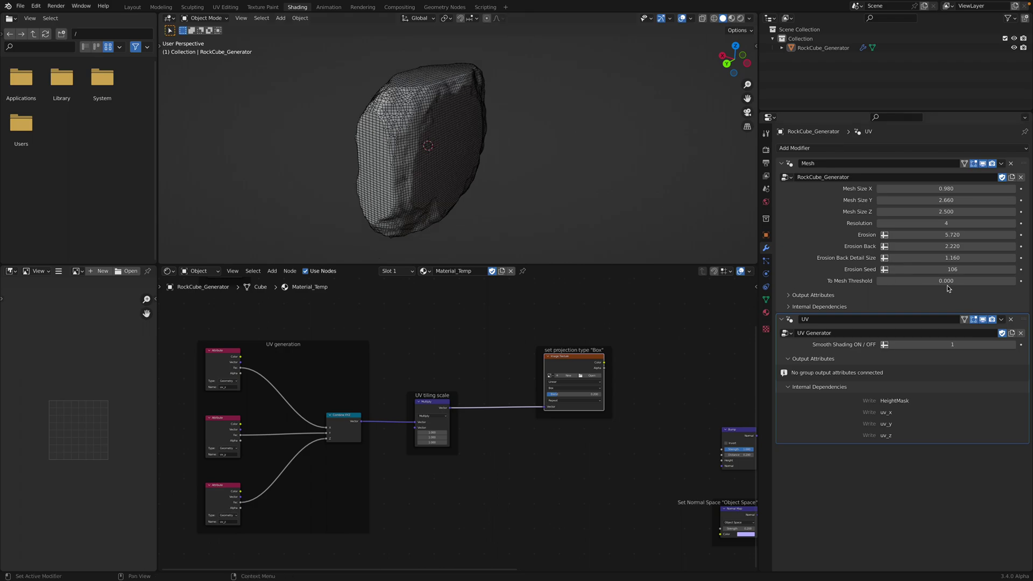
left_click_drag(948, 284, 964, 284)
left_click_drag(950, 246, 976, 234)
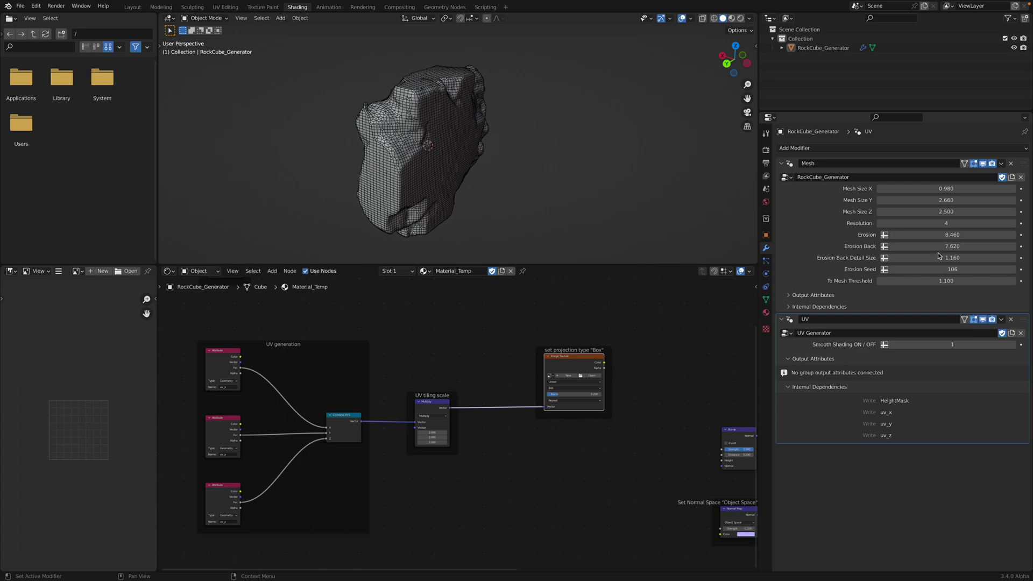
Set Erosion Seed to 230, Erosion to 6.600, and Mesh Size to X 1.480, Y 2.820 and Z 1.480
left_click_drag(952, 270, 982, 270)
middle_click_drag(647, 191, 627, 184)
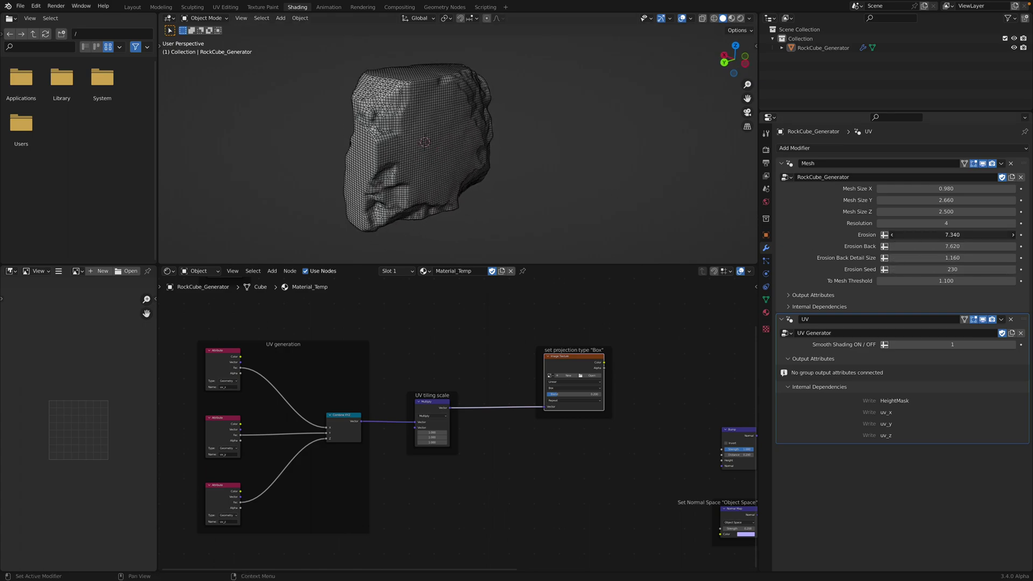
left_click_drag(934, 234, 871, 211)
left_click_drag(946, 200, 979, 188)
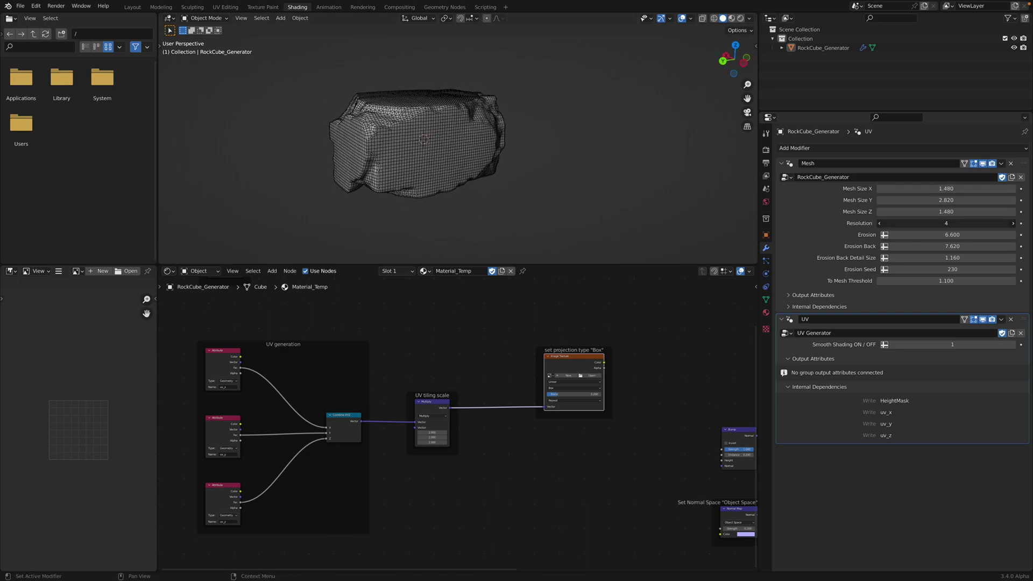
key("Return")
Try a higher Resolution, return it to 4, set Erosion Back to 4.500 and Erosion to 6.500, and save the file
left_click_drag(966, 235, 995, 235)
left_click(1013, 224)
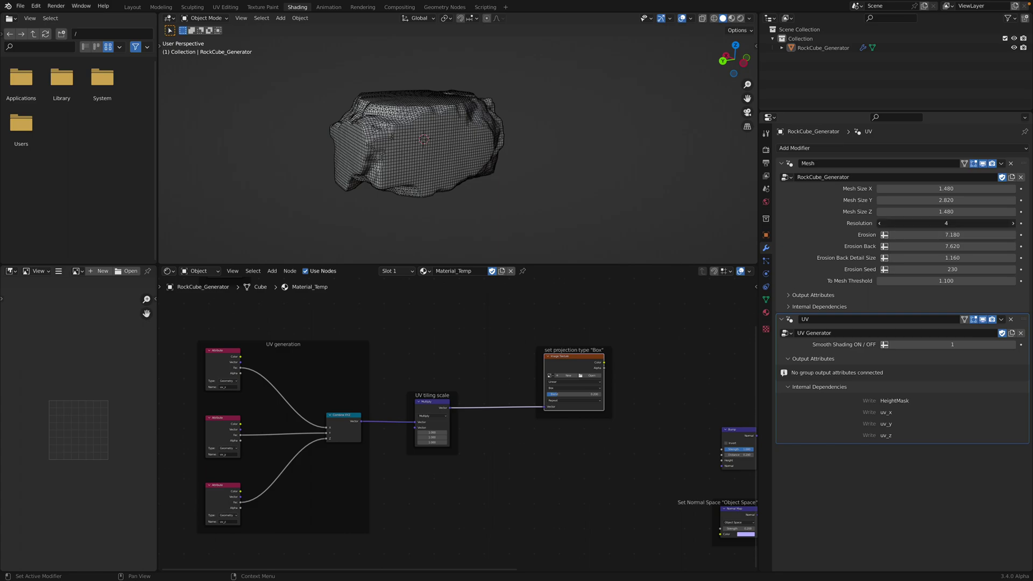
left_click(1014, 224)
left_click_drag(904, 224, 869, 246)
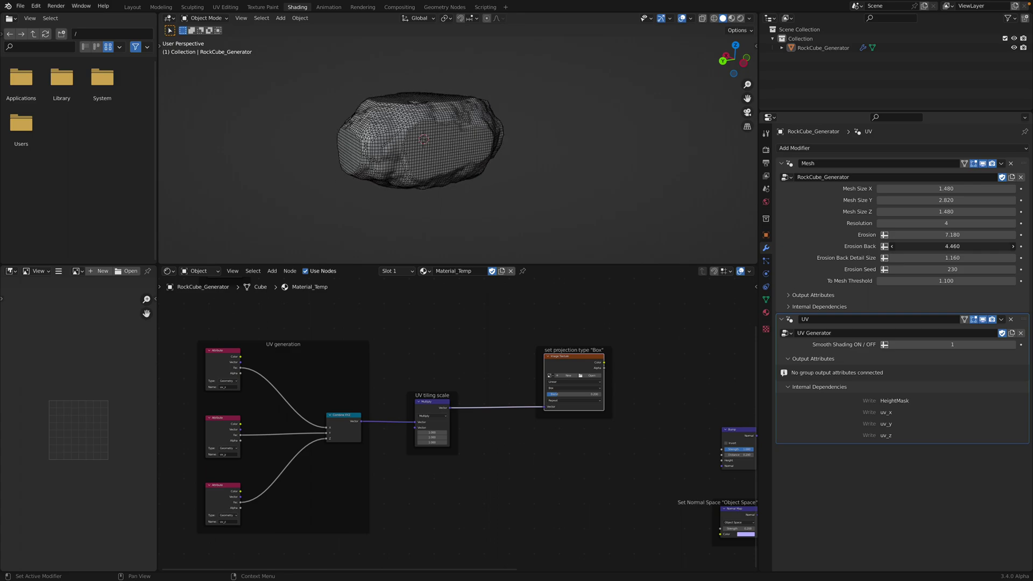
mouse_move(936, 246)
left_mouse_down()
mouse_move(937, 237)
mouse_move(985, 237)
mouse_move(942, 237)
left_mouse_up()
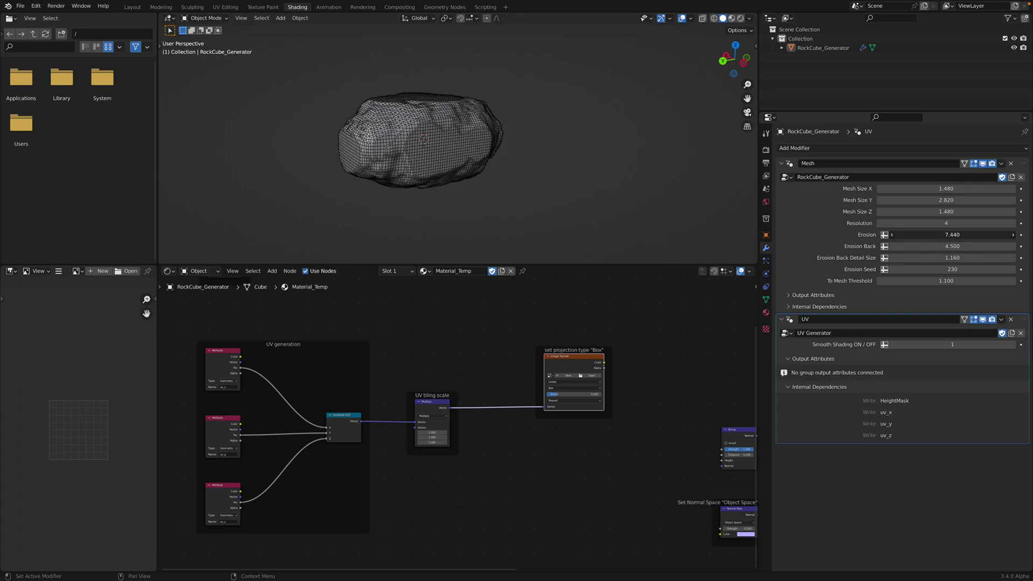
mouse_move(874, 235)
left_mouse_down()
mouse_move(904, 235)
mouse_move(857, 235)
left_mouse_up()
middle_click_drag(577, 174, 423, 183)
key("ctrl+s")
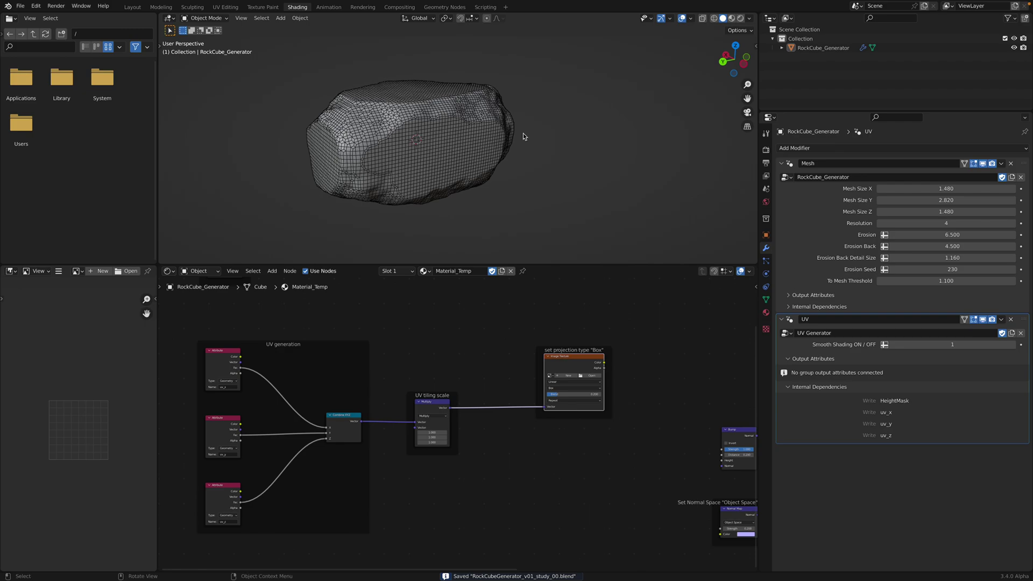
Preview the rock in Rendered viewport shading and return to Solid shading
left_click(740, 19)
middle_click_drag(556, 109, 558, 132)
left_click(711, 20)
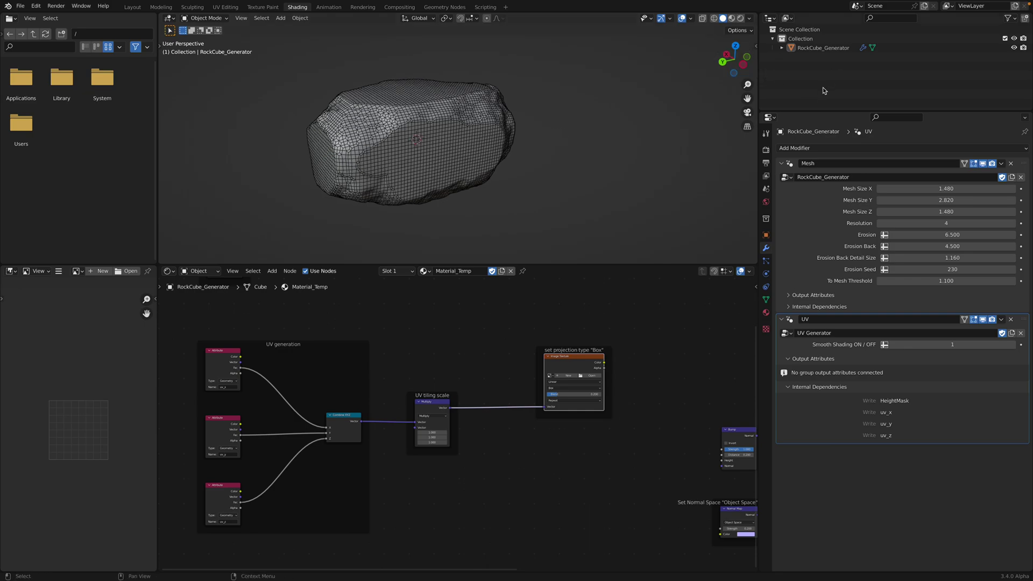
Add a Sun light rotated to about -34.6°, -27.4°, -29.4° and move it to about X 1.42, Y 1.02, Z 0.68 m
middle_click_drag(508, 153, 513, 161)
key("shift+a")
mouse_move(500, 268)
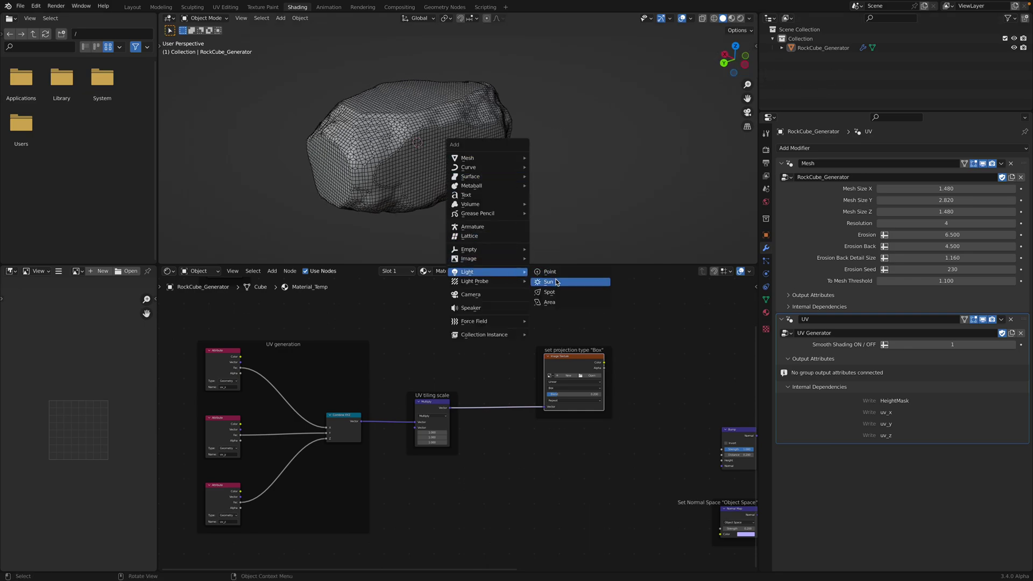
left_click(559, 284)
key("r")
key("r")
left_click(503, 154)
key("g")
left_click(380, 87)
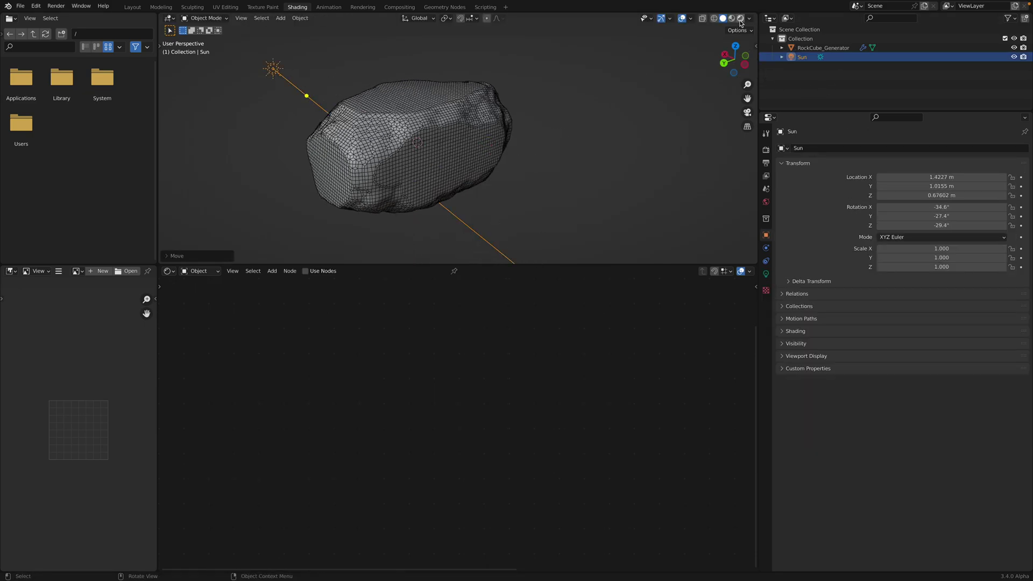
Switch the viewport to Rendered shading, save the file, and disable the Wireframe geometry overlay
left_click(729, 19)
middle_click_drag(617, 102, 653, 68, "shift")
key("ctrl+s")
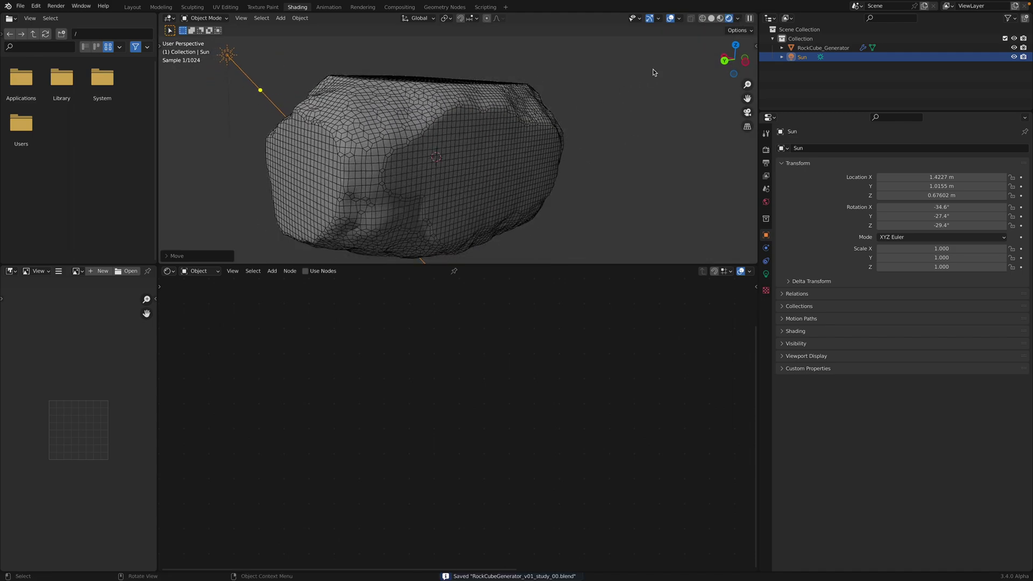
left_click(679, 19)
left_click(623, 175)
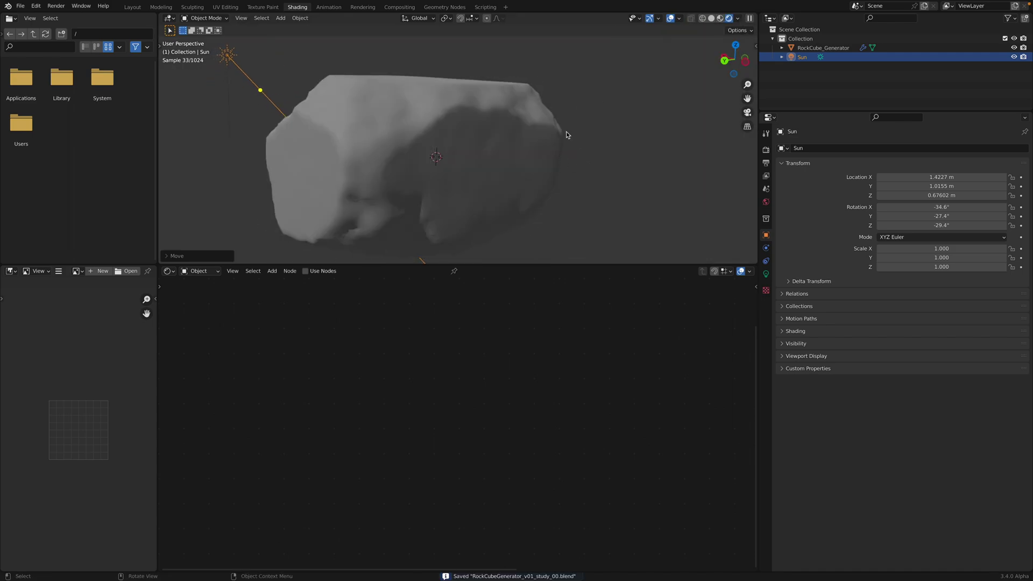
Inspect the sunlit rock, select it, and return the viewport to Solid shading
left_click(576, 140)
mouse_move(587, 149)
middle_mouse_down()
mouse_move(485, 130)
mouse_move(414, 102)
middle_mouse_up()
left_click(484, 130)
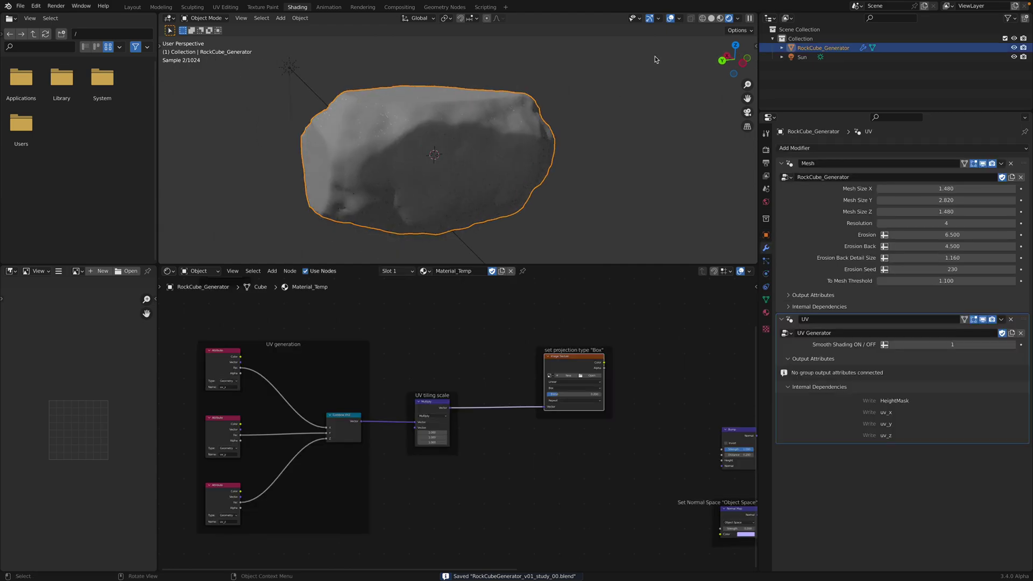
left_click(711, 19)
middle_click_drag(641, 139, 698, 179)
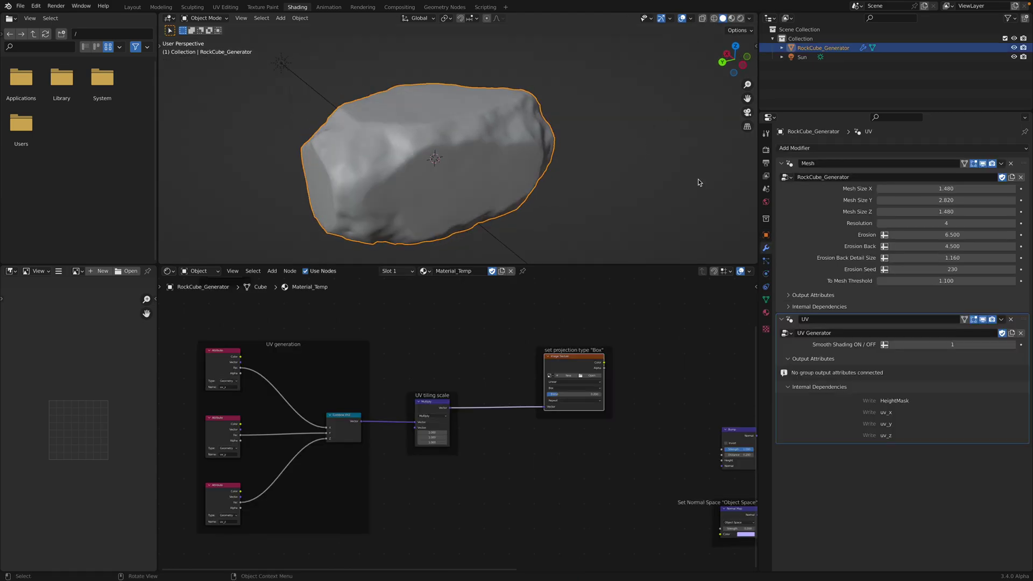
Duplicate the rock beside the original and set the copy's Erosion Seed to 460
middle_click_drag(635, 227, 754, 247)
key("shift+d")
left_click(553, 191)
left_click_drag(922, 269, 985, 270)
Duplicate the second rock along the X axis, set the new copy's Erosion Seed to 600, and save the file
middle_click_drag(586, 191, 621, 211)
key("shift+d")
key("x")
left_click(639, 230)
left_click_drag(931, 270, 973, 270)
middle_click_drag(682, 212, 651, 209)
key("ctrl+s")
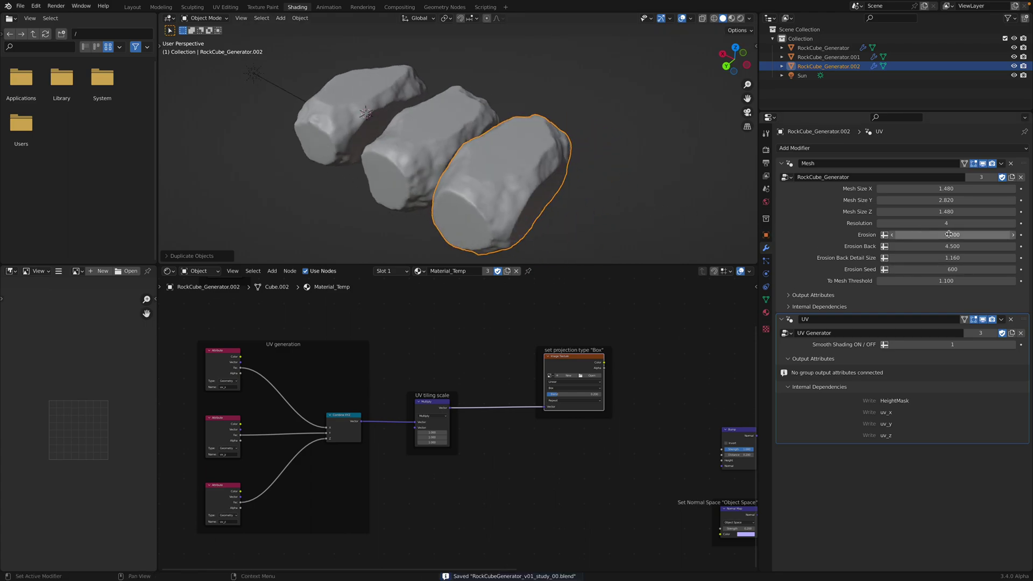
Raise Erosion on all three rocks, using 8.760 for RockCube_Generator.002 and 7.920 for RockCube_Generator, and save the file
left_click_drag(949, 234, 973, 234)
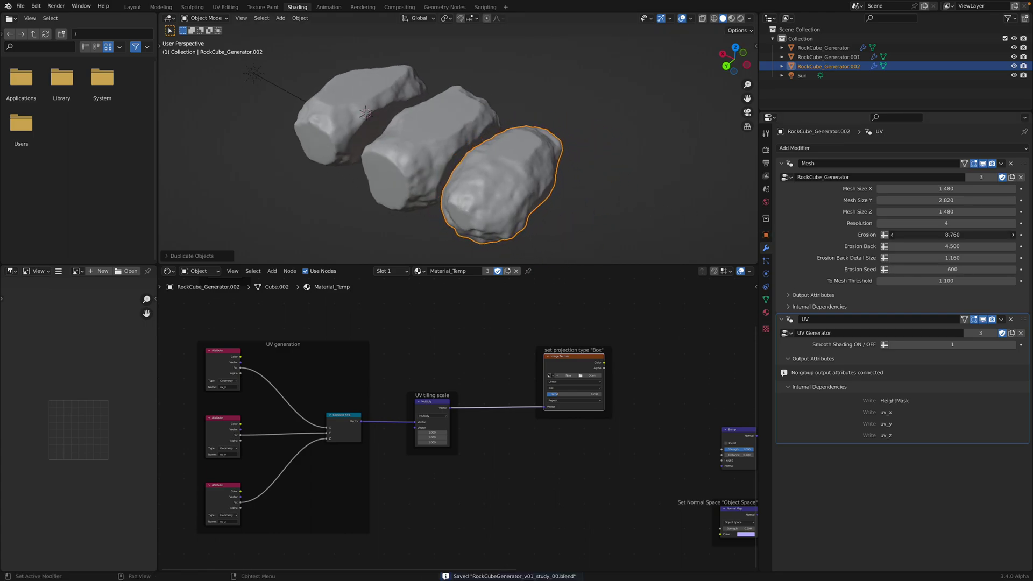
left_click(445, 131)
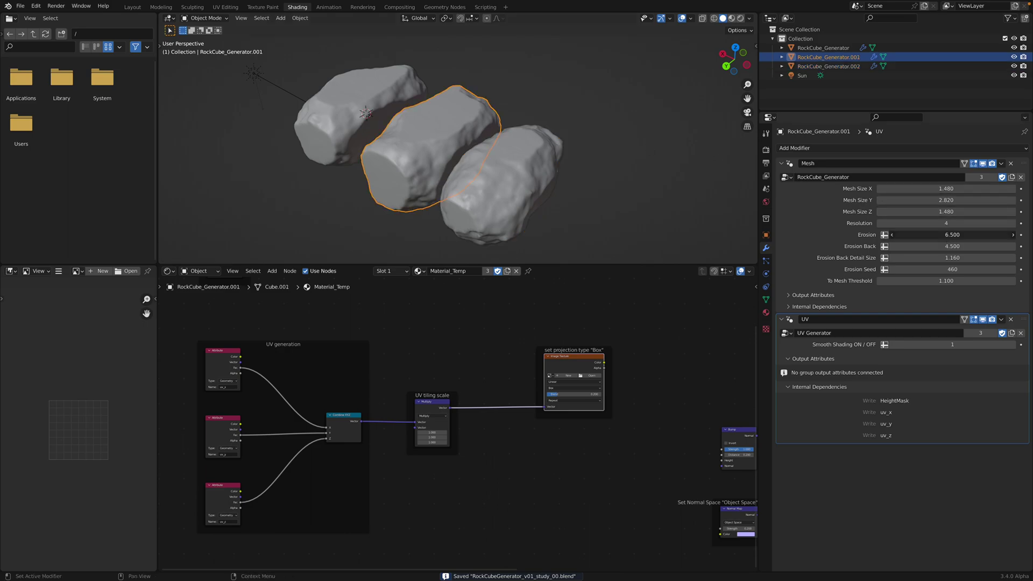
left_click(398, 102)
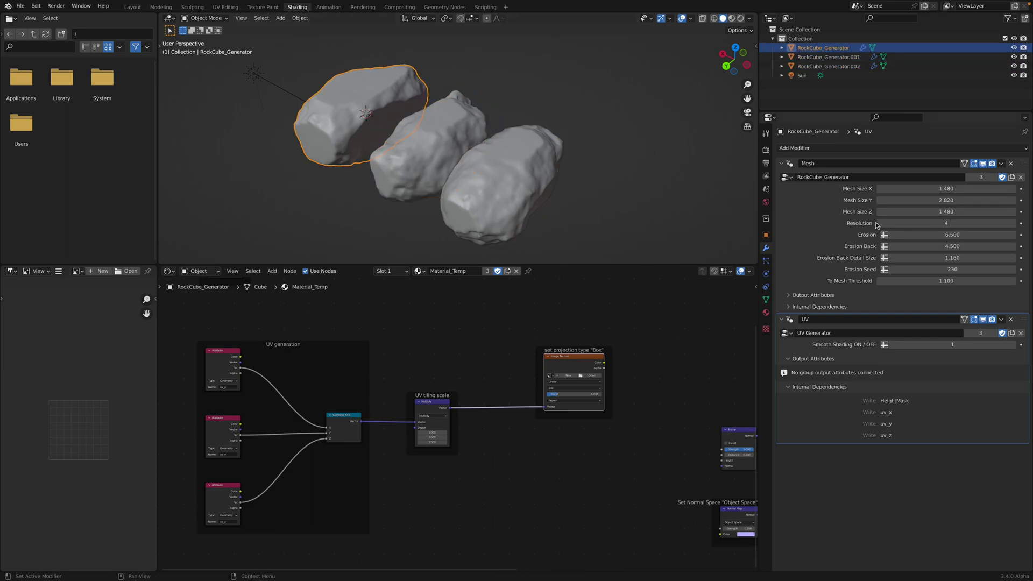
left_click_drag(915, 234, 944, 235)
middle_click_drag(538, 151, 595, 145)
left_click(595, 130)
key("ctrl+s")
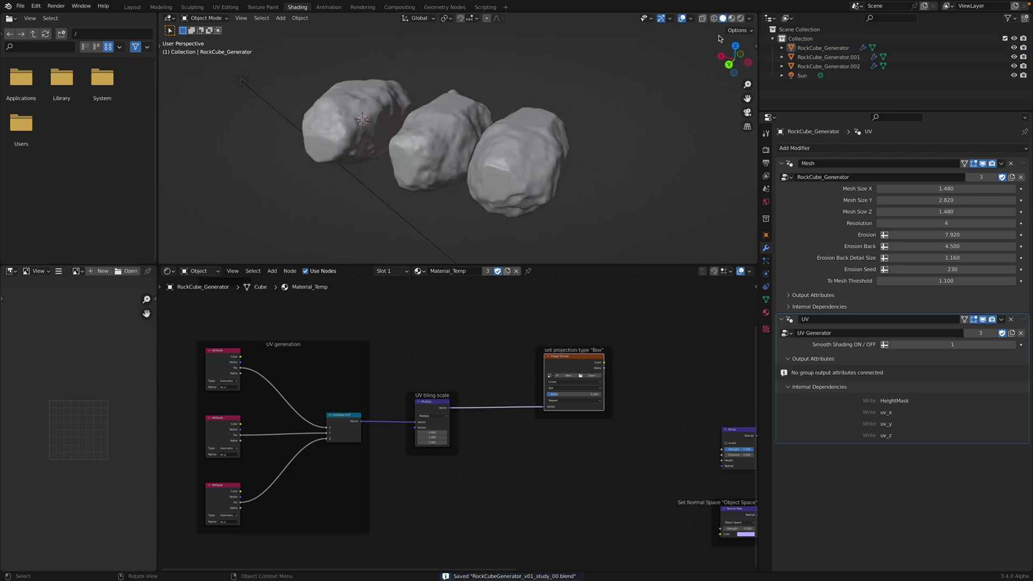
Preview the three rocks in Rendered shading and return to Solid shading
left_click(740, 18)
left_click(710, 19)
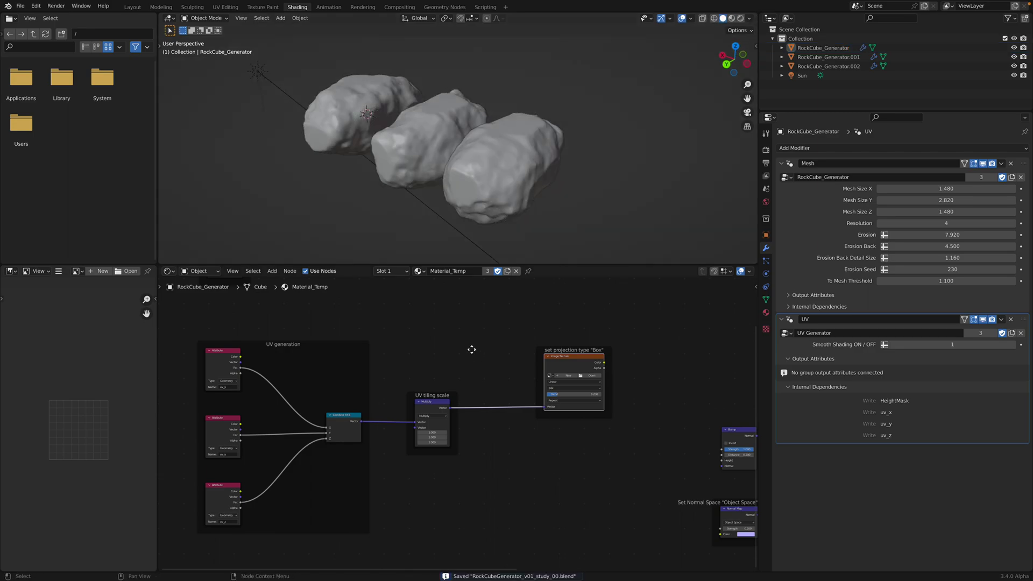
Look over the material's UV generation and Image Texture nodes, and switch to the browser's Rock Cube Generator download page on Gumroad
scroll(477, 339, "up", 2)
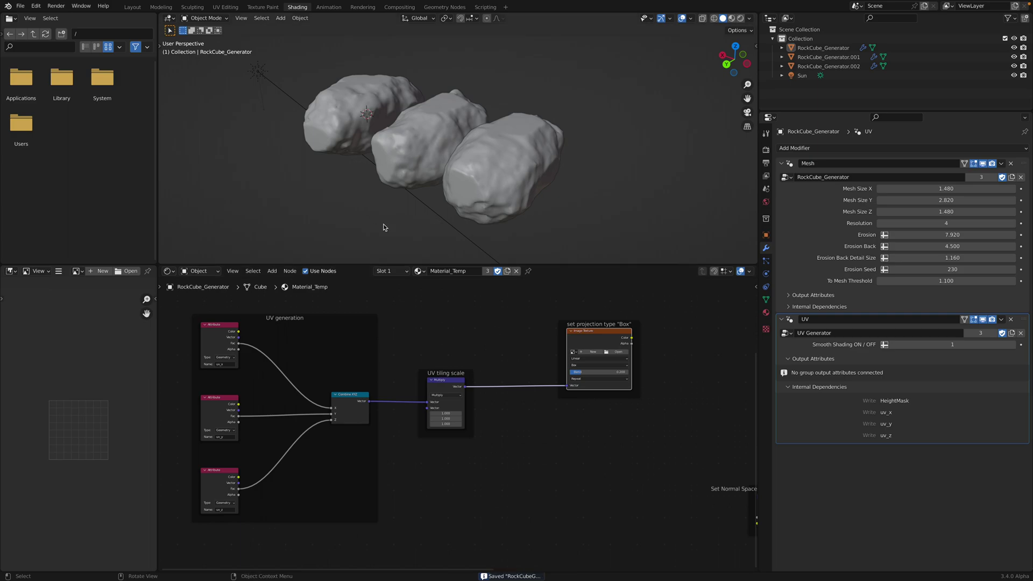
middle_click_drag(560, 363, 553, 387)
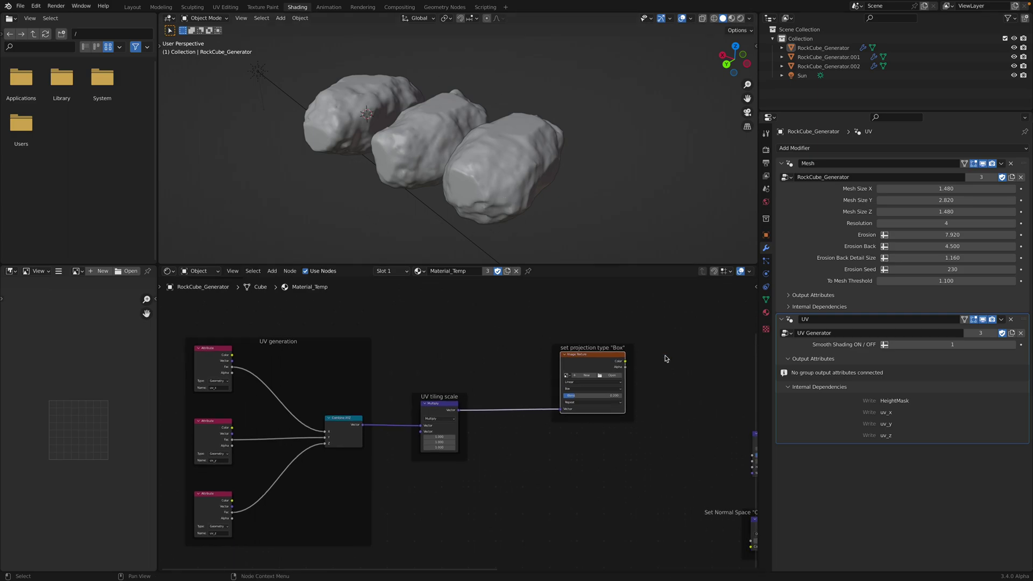
scroll(621, 325, "down", 1)
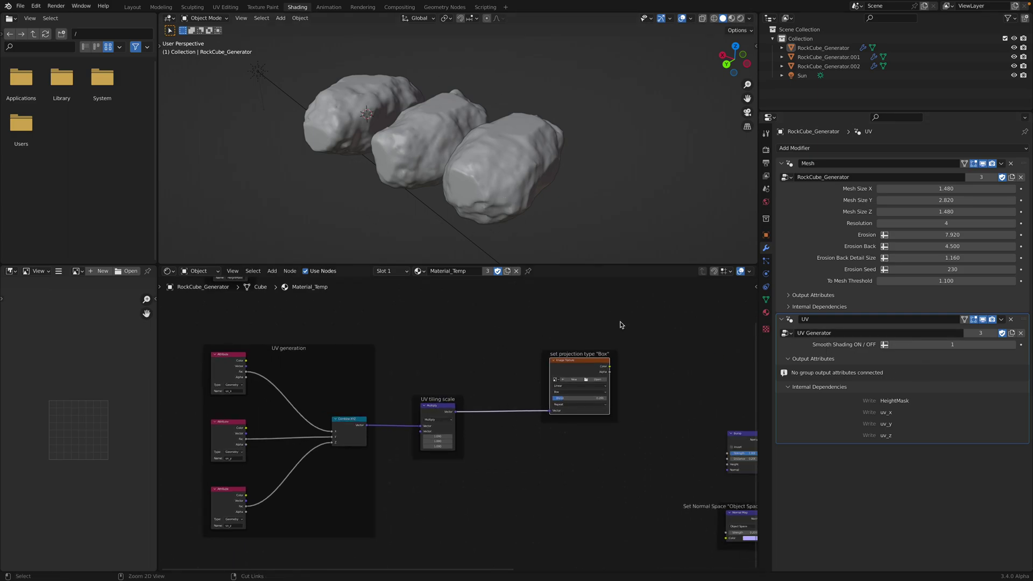
key("ctrl+Left")
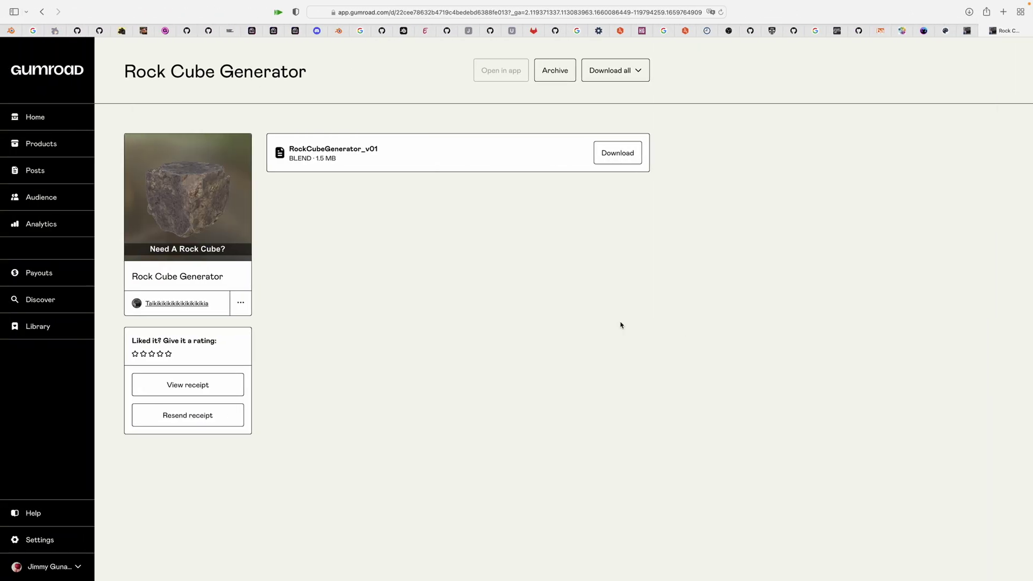
Browse the free PBR textures on cgbookcase.com and filter them by the Concrete category
left_click(946, 35)
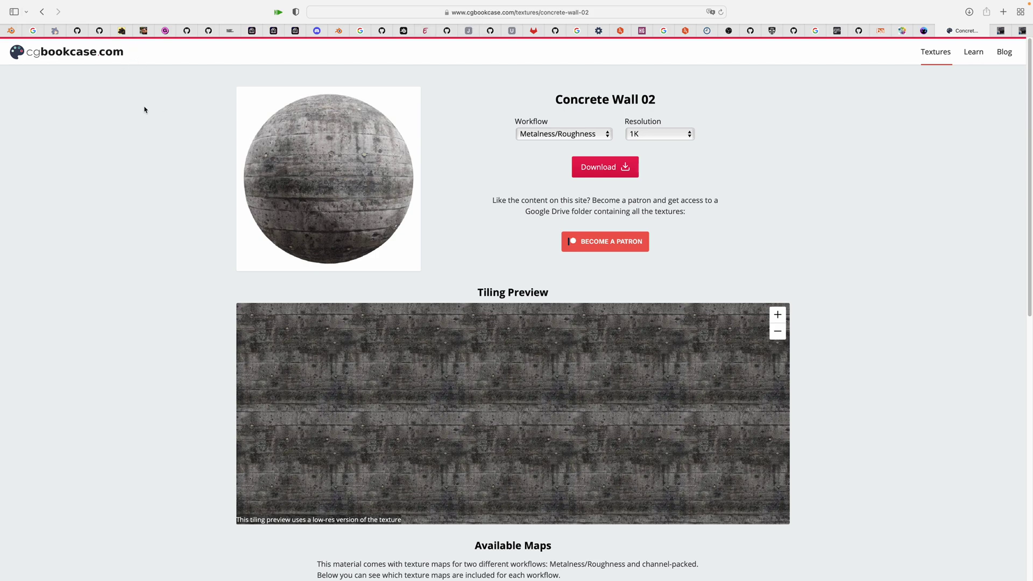
left_click(16, 52)
scroll(490, 451, "down", 8)
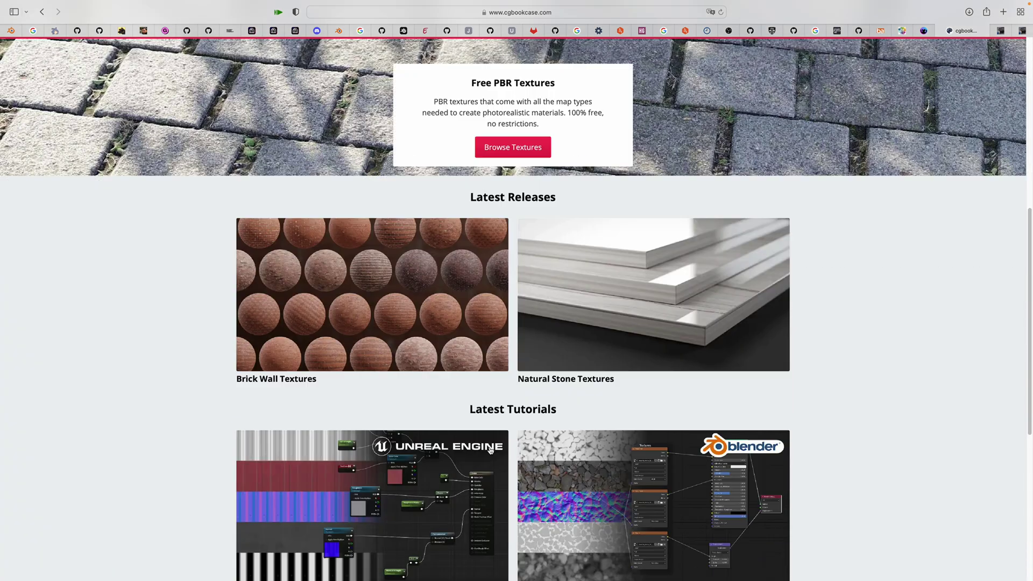
left_click(494, 143)
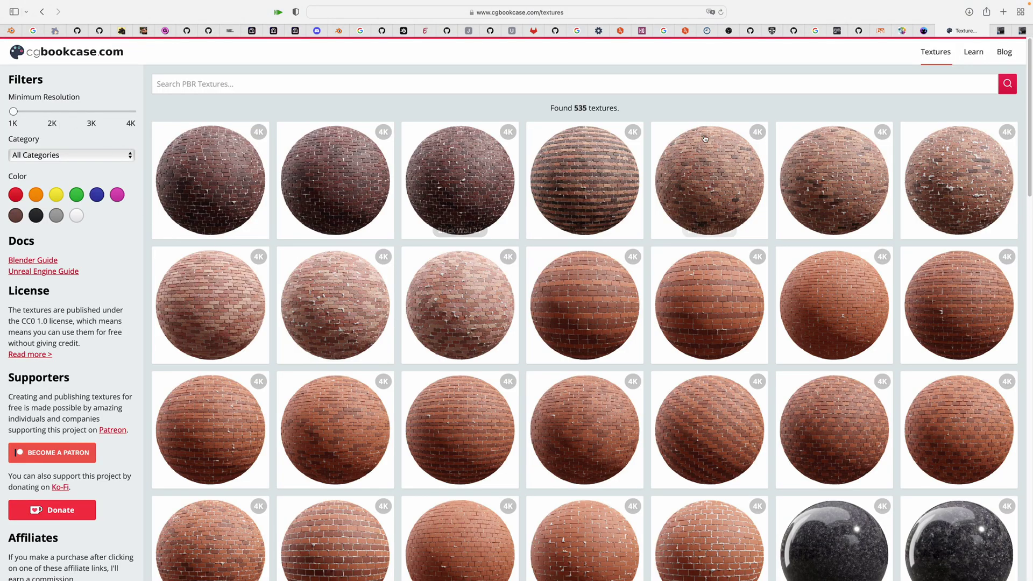
left_click(80, 155)
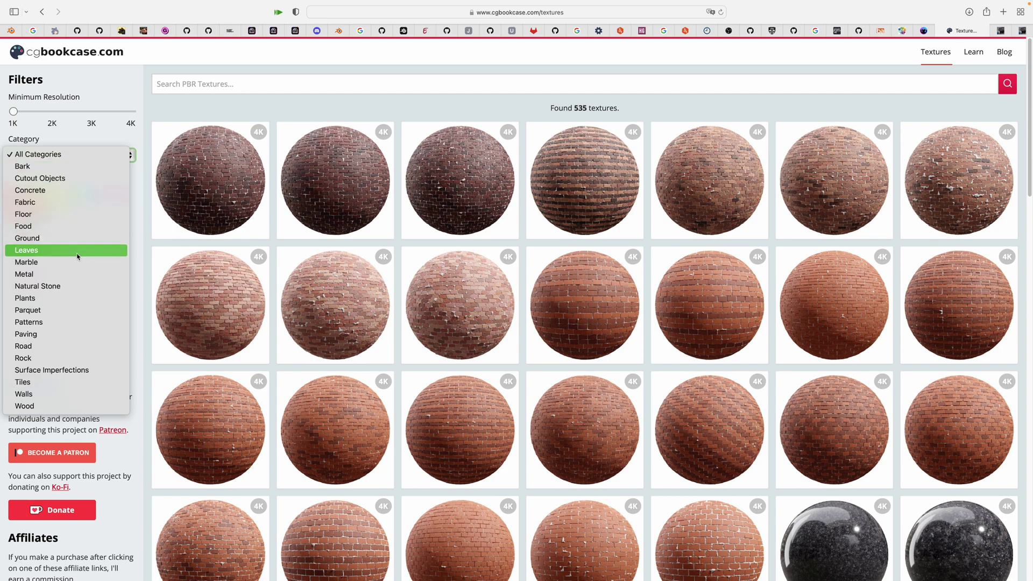
left_click(84, 191)
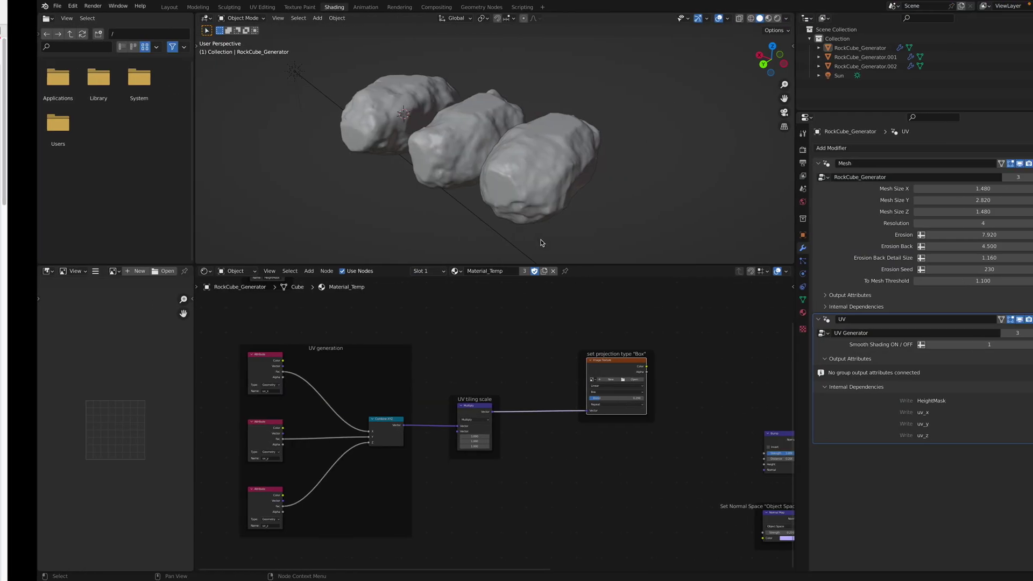
Back in Blender, load ConcreteWall02_1K_BaseColor.png into the material's box-projected Image Texture node
scroll(587, 358, "up", 2)
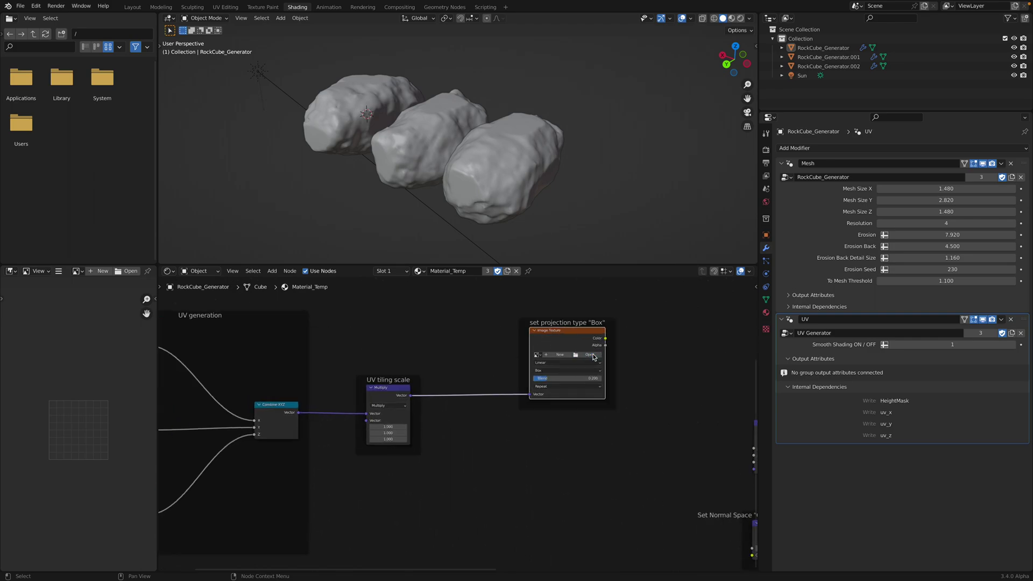
left_click(592, 355)
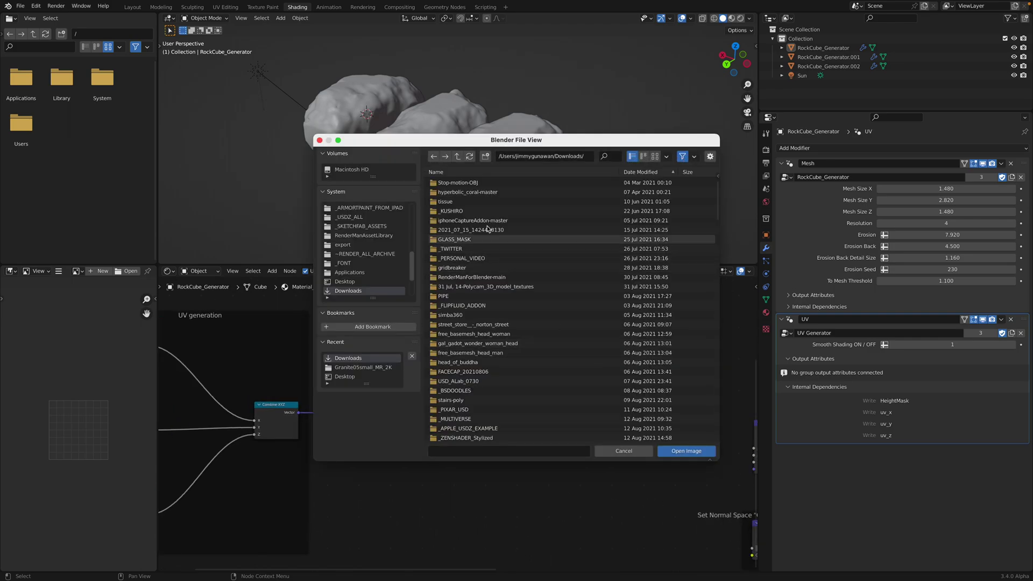
left_click(660, 171)
left_click(495, 192)
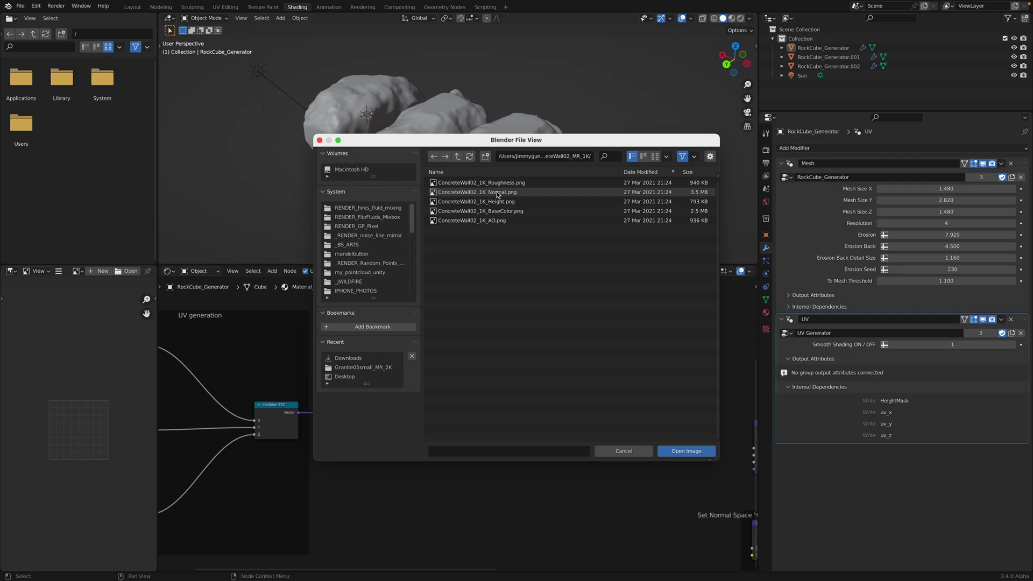
left_click(654, 156)
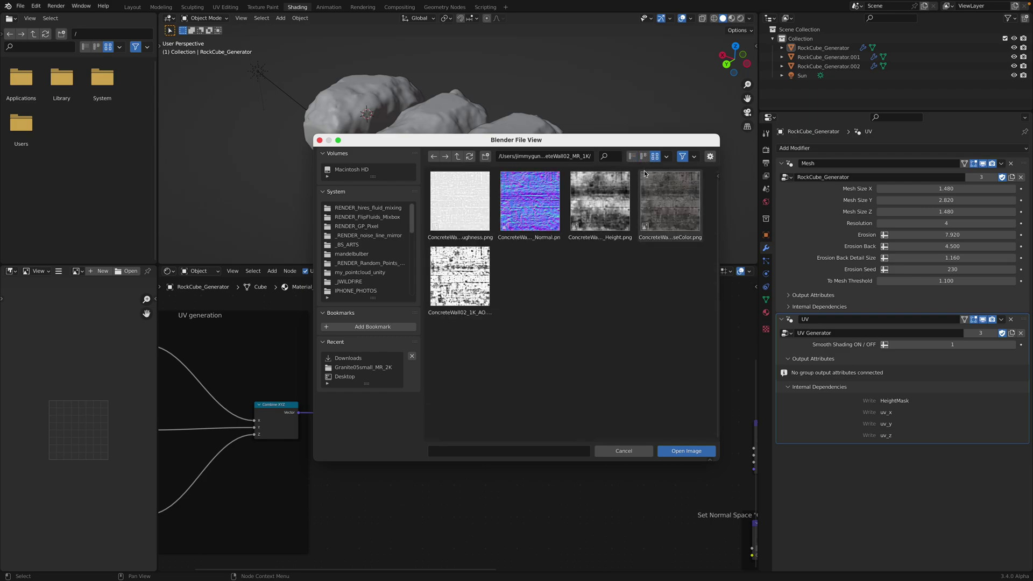
left_click(664, 215)
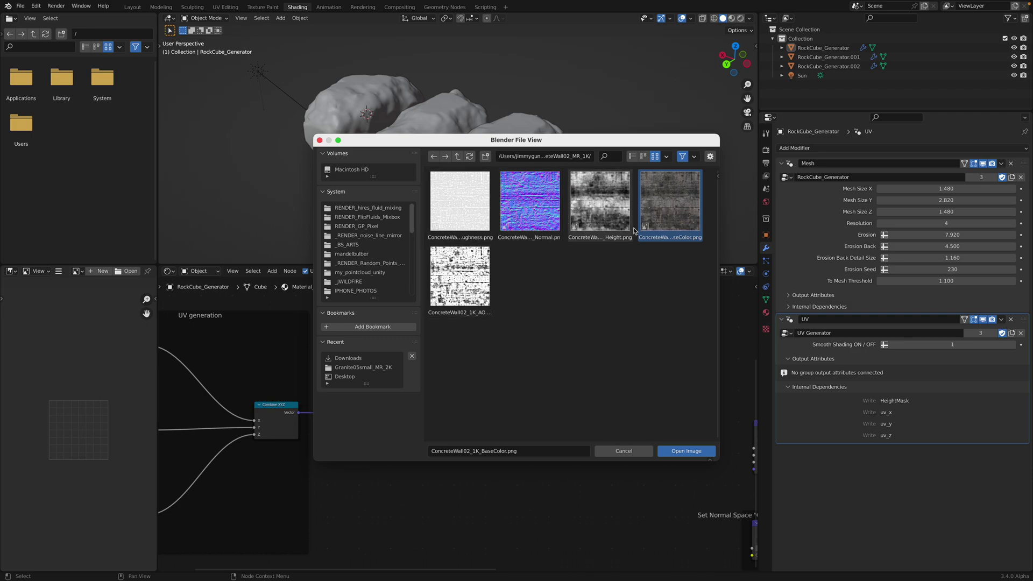
double_click(665, 217)
Connect the Image Texture's Color output to the Principled BSDF's Base Color and move the Principled BSDF closer
middle_click_drag(400, 380, 440, 373)
middle_click_drag(512, 345, 362, 339)
scroll(389, 351, "up", 2)
scroll(395, 360, "down", 4)
middle_click_drag(534, 353, 327, 371)
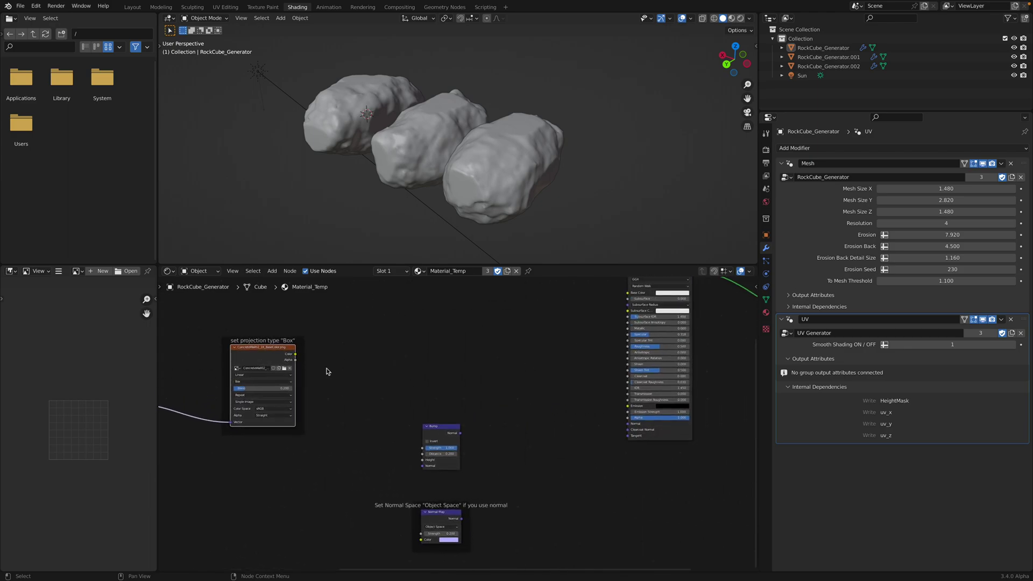
left_click_drag(295, 355, 630, 291)
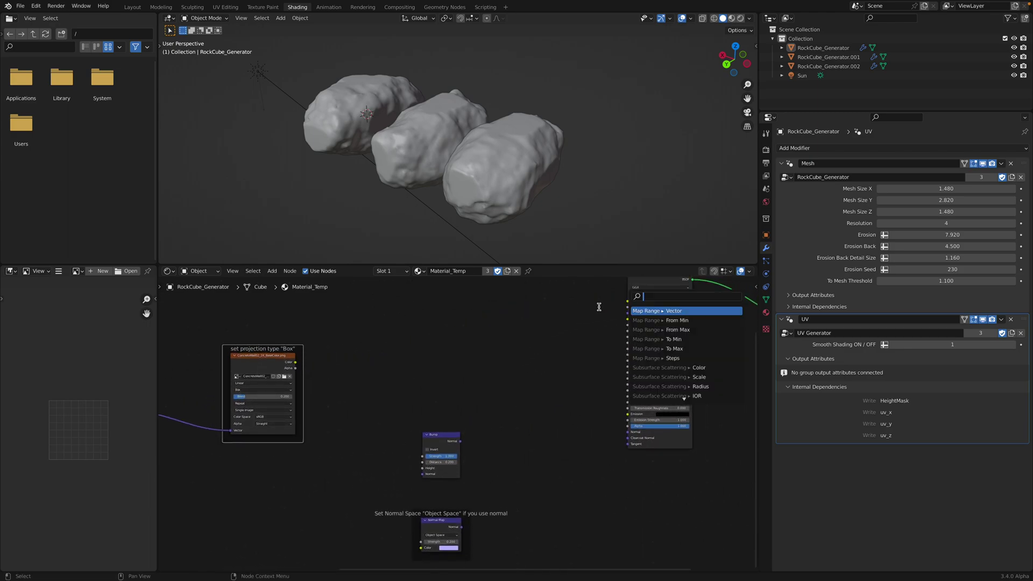
left_click_drag(295, 365, 628, 300)
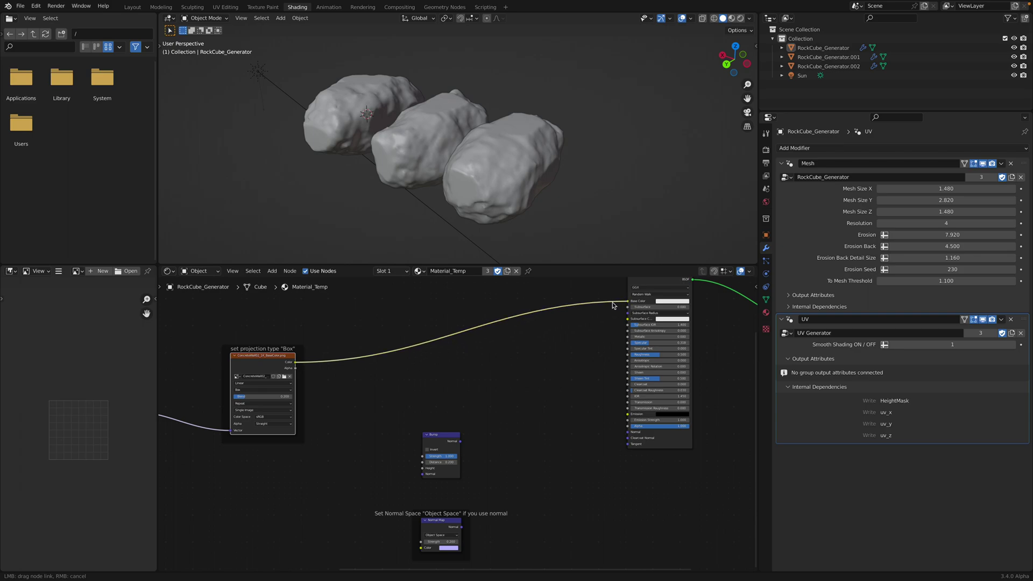
middle_click_drag(570, 295, 516, 346)
left_click(601, 331)
left_click_drag(601, 332, 563, 349)
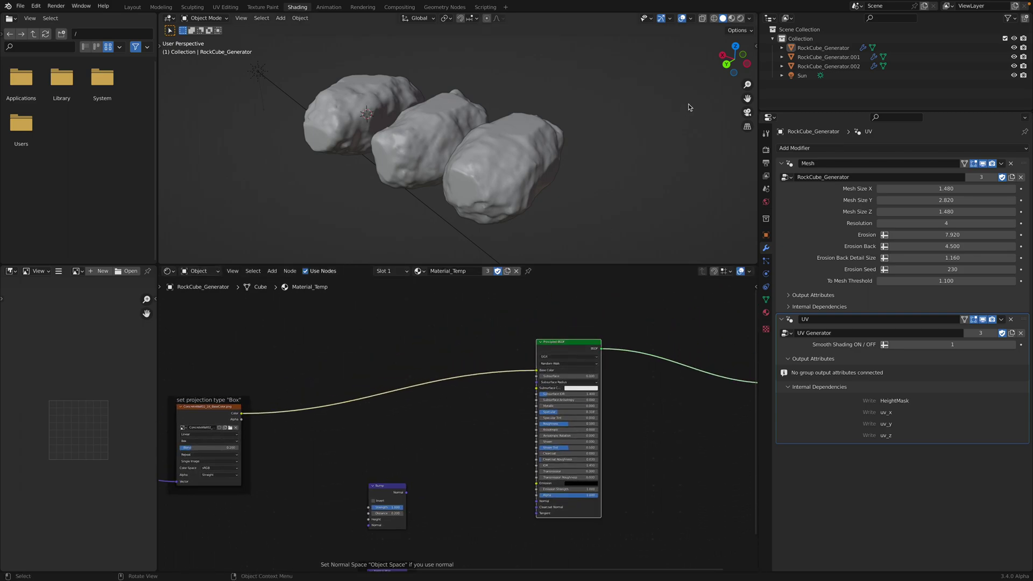
Preview the rocks in Material Preview and Rendered shading, check the Cycles render and material settings, and save the file
left_click(731, 19)
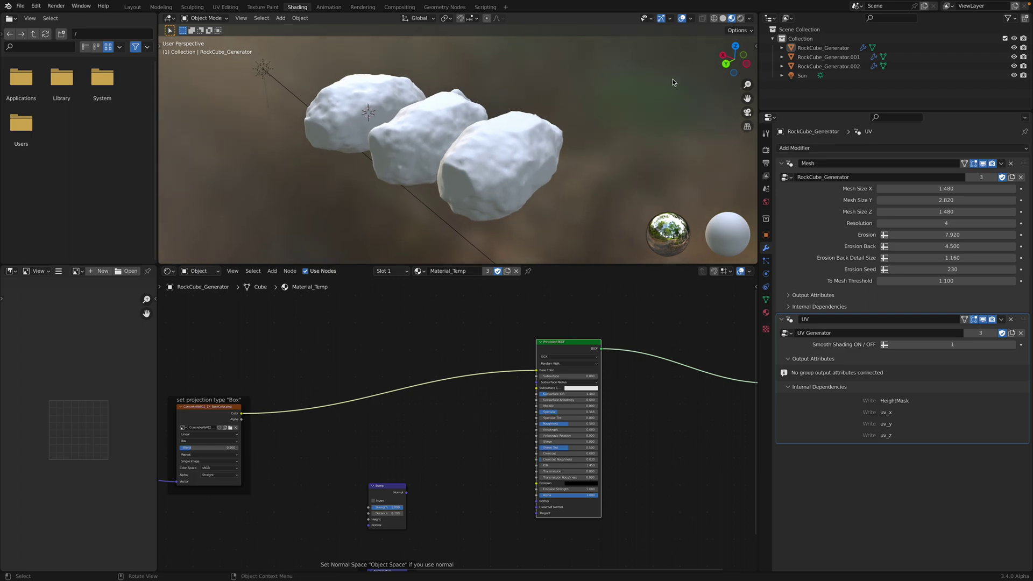
left_click(724, 19)
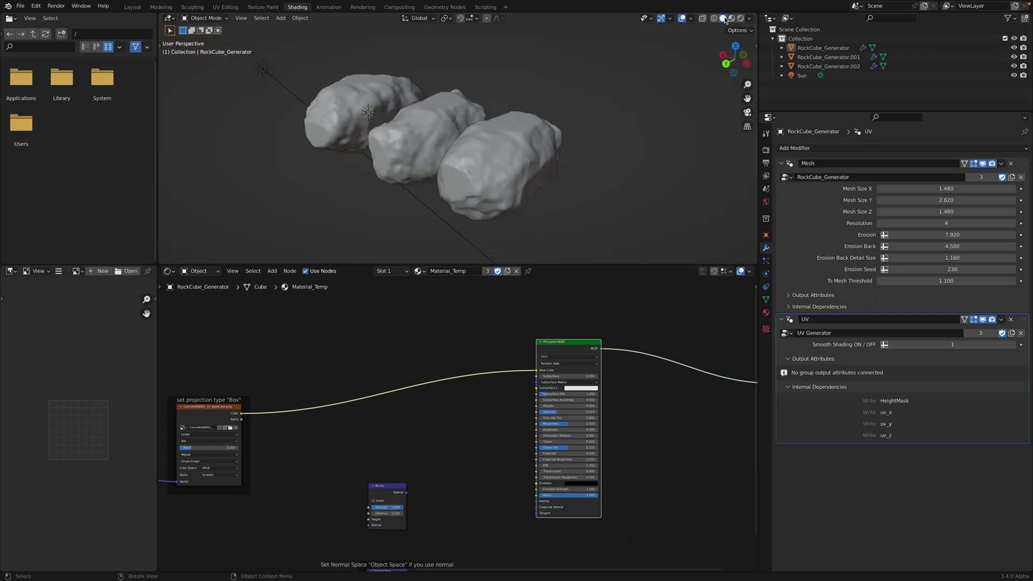
left_click(740, 19)
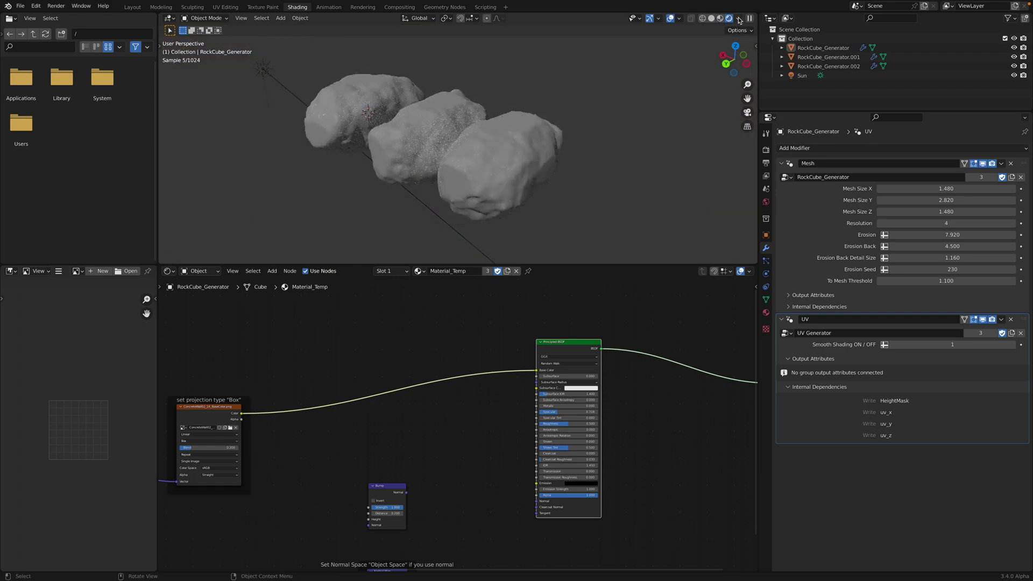
left_click(766, 151)
left_click(767, 162)
left_click(766, 150)
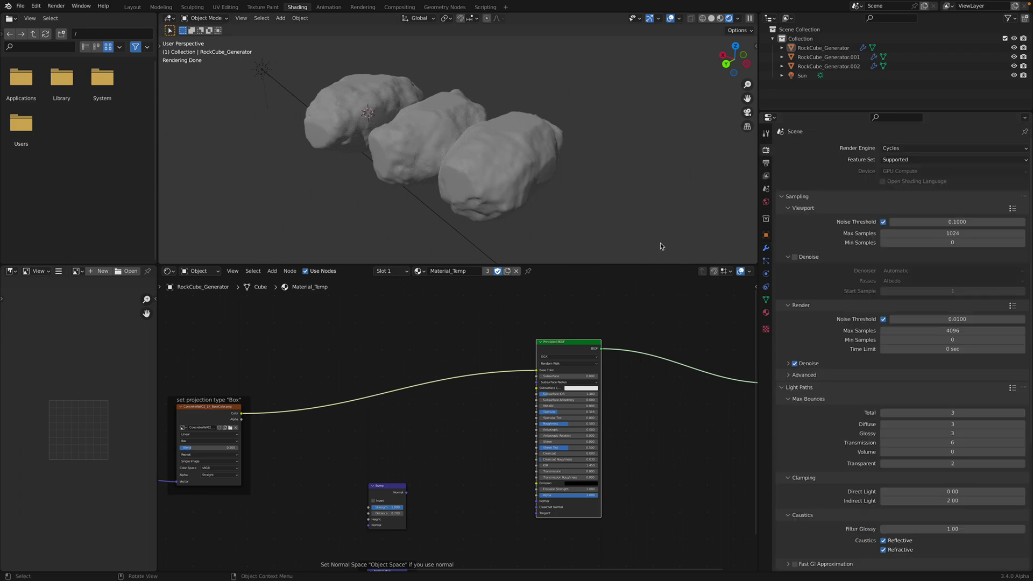
scroll(584, 327, "down", 2)
key("ctrl+s")
scroll(592, 324, "down", 2)
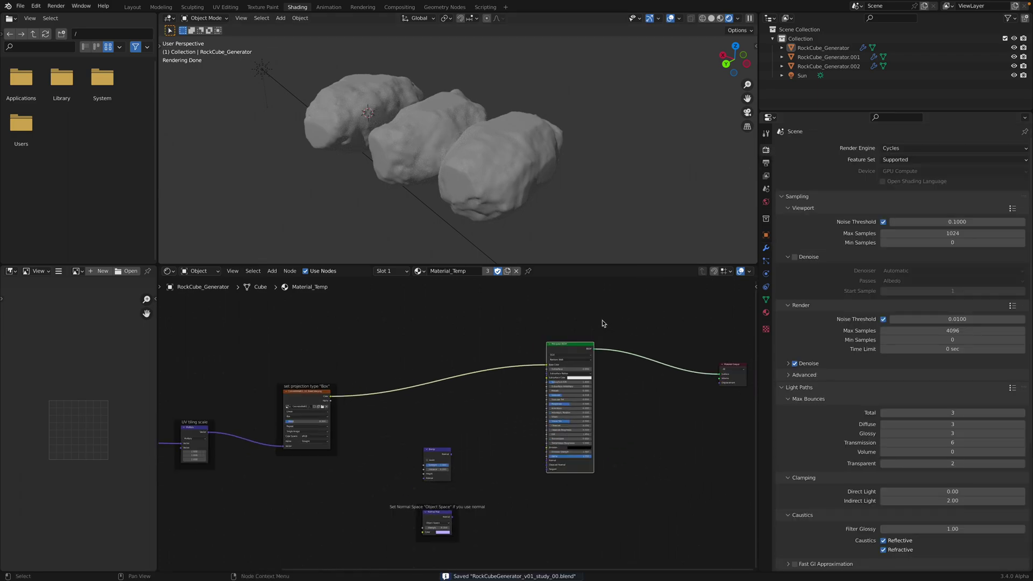
left_click(766, 313)
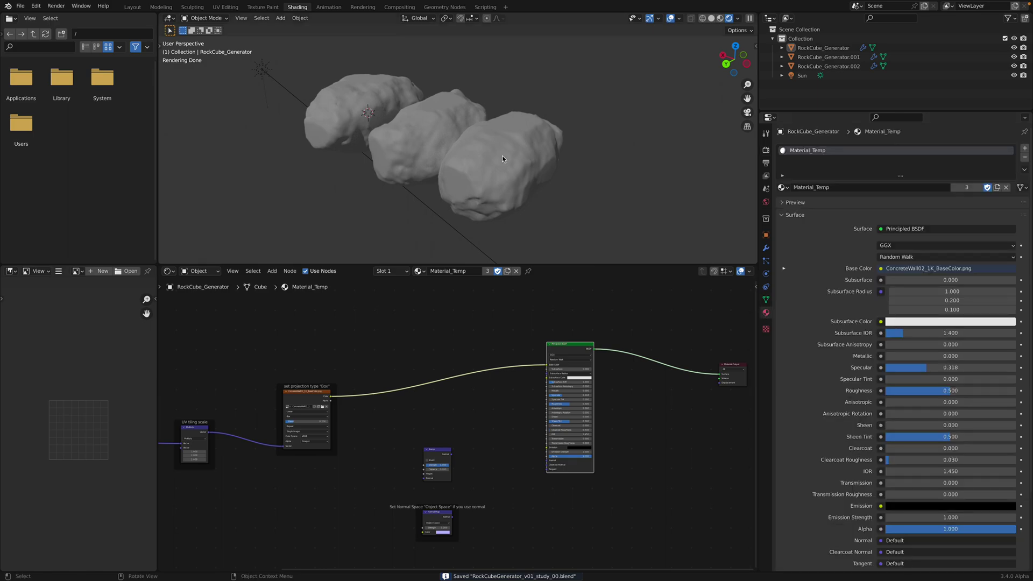
Add a Geometry Nodes modifier named AssignMaterial with a new node group to RockCube_Generator.002, and save the file
left_click(503, 153)
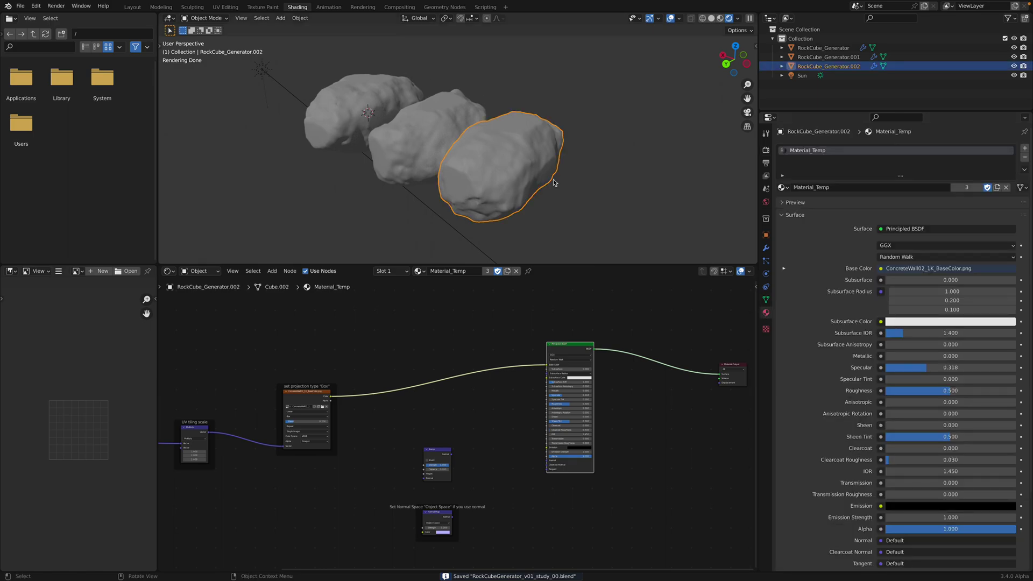
left_click(766, 248)
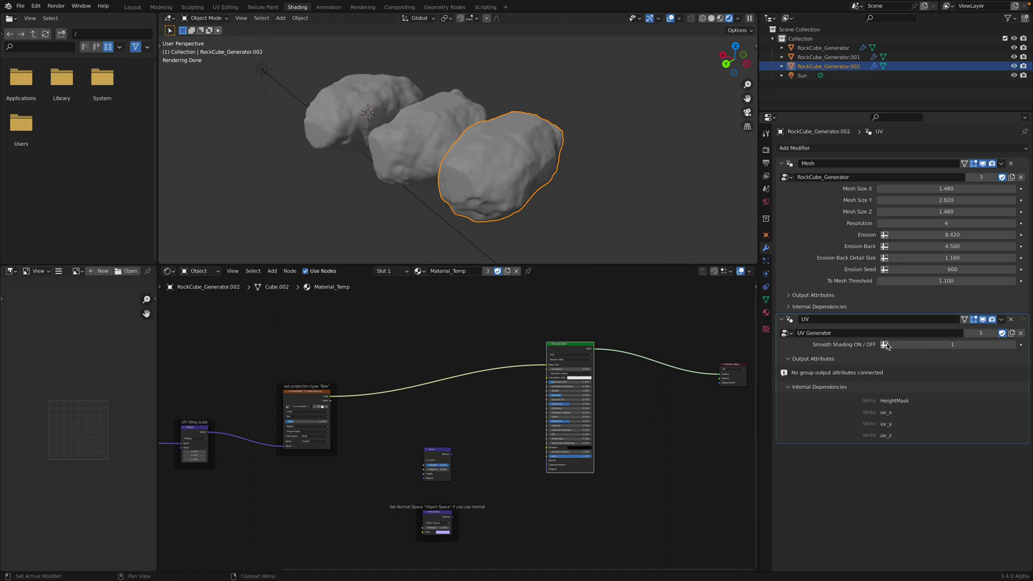
left_click(850, 149)
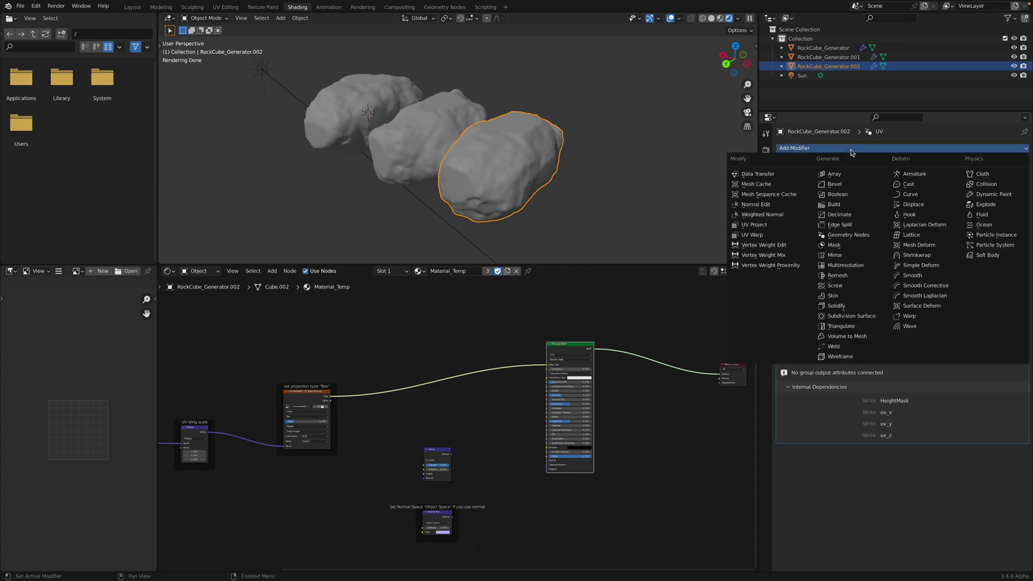
left_click(847, 230)
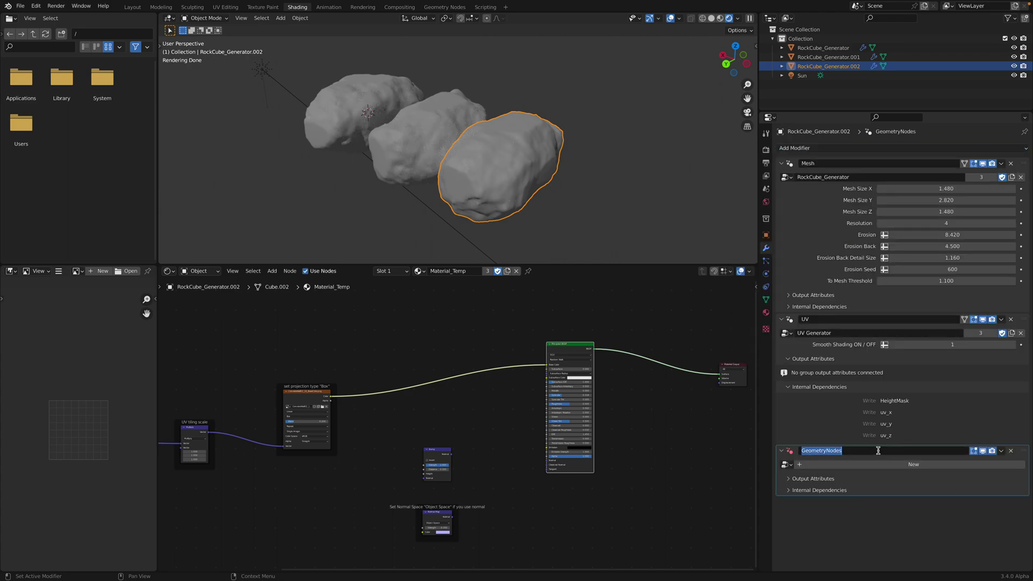
type("Set")
key("ctrl+s")
left_click(882, 465)
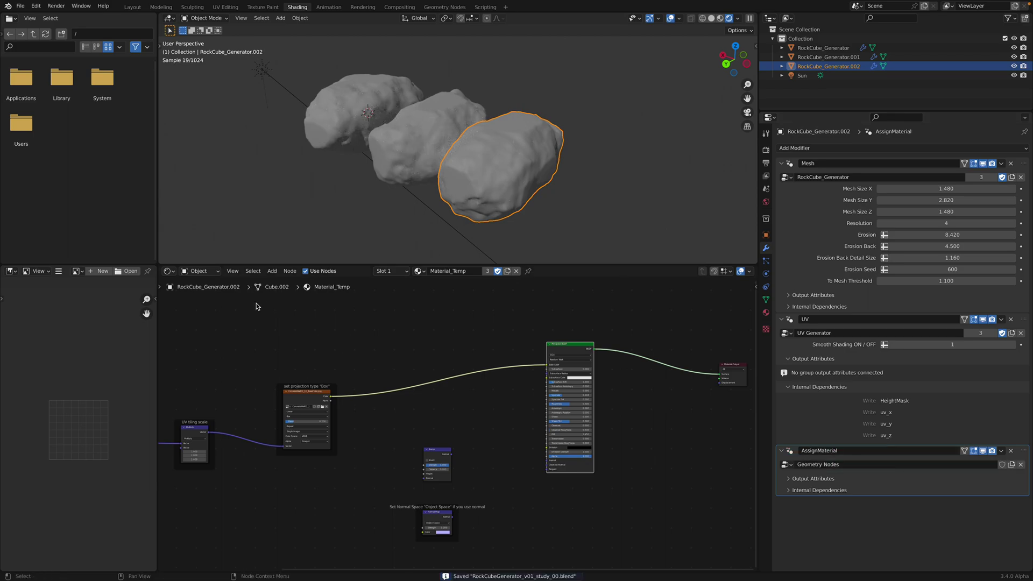
Show the new node group in the Geometry Node Editor and insert a Set Material node between Group Input and Group Output
key("Home")
left_click(168, 270)
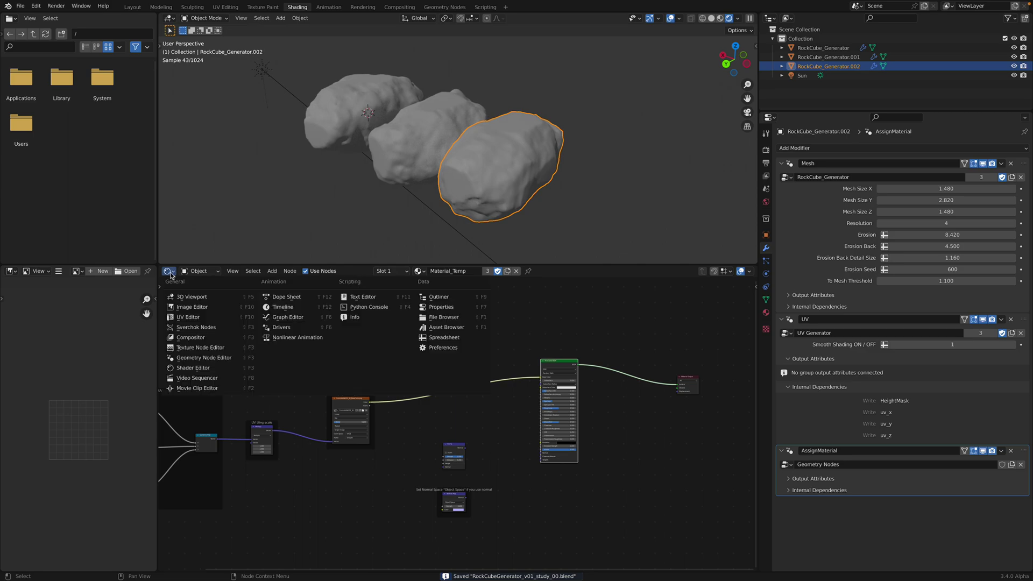
left_click(204, 358)
scroll(350, 371, "up", 3)
scroll(329, 403, "up", 2)
key("shift+a")
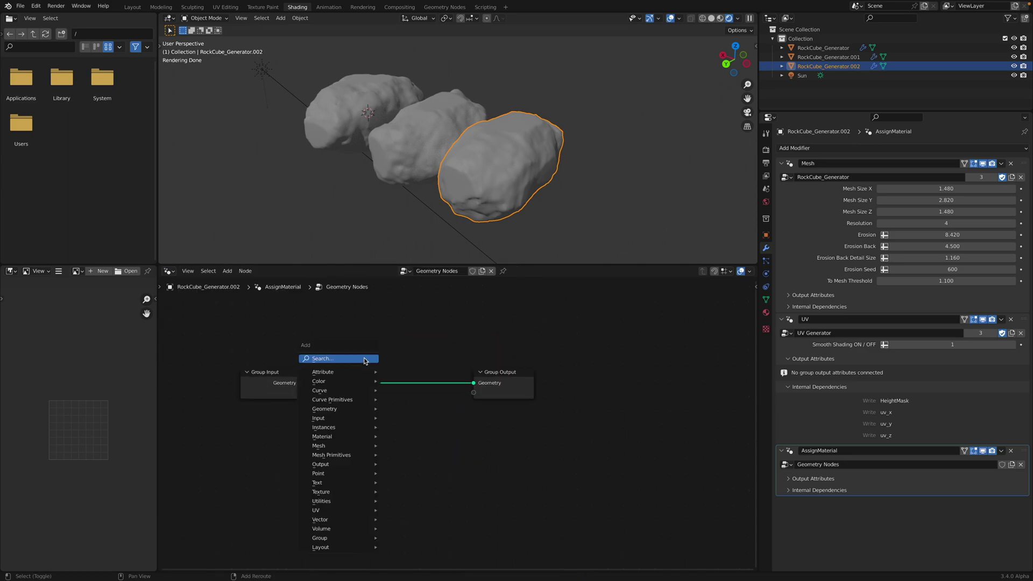
type("set")
left_click(384, 393)
left_click(384, 393)
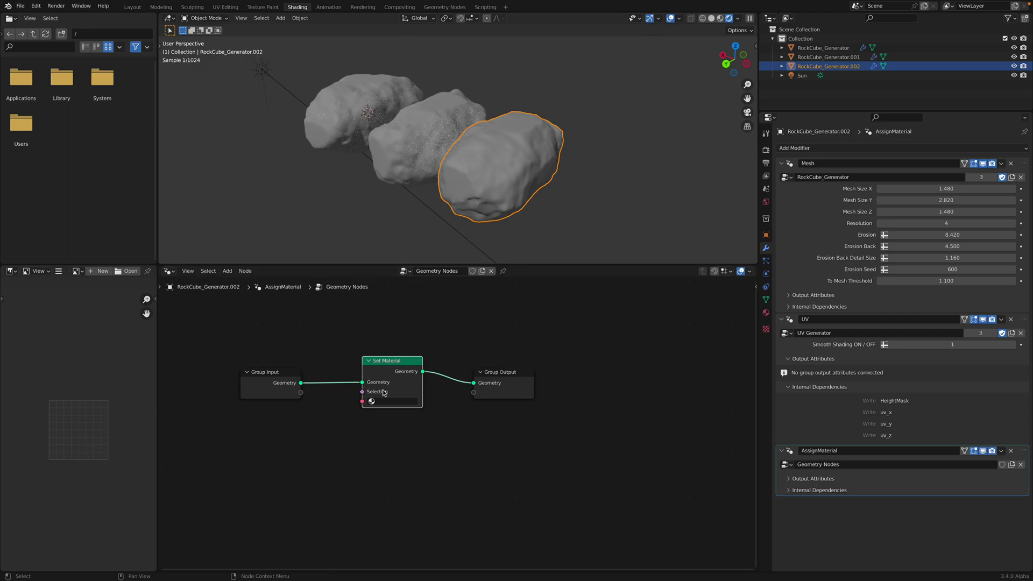
Expose Set Material's Material as a group input, save the file, and assign Material_Temp in the AssignMaterial modifier
left_click_drag(300, 392, 362, 401)
key("ctrl+s")
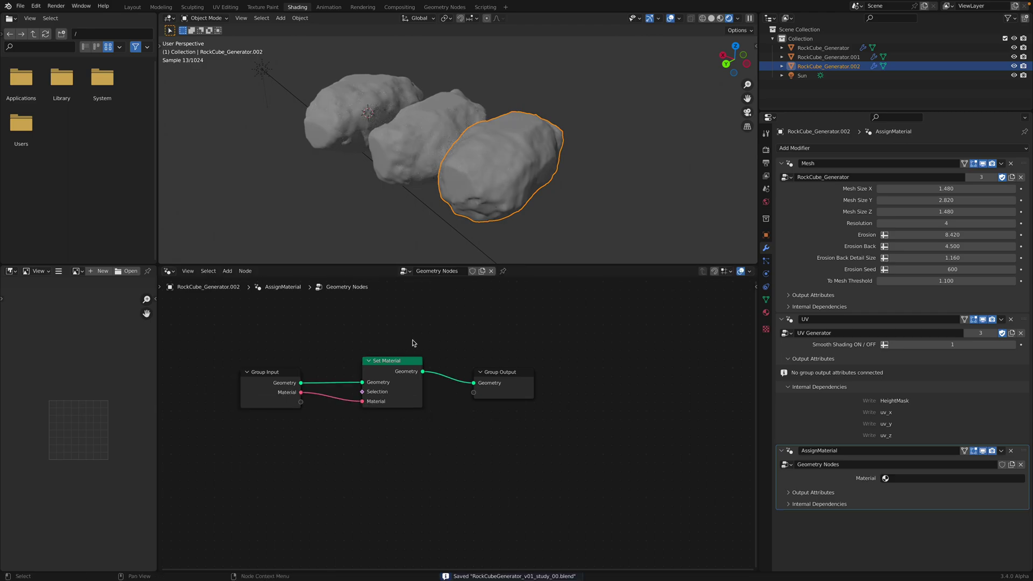
left_click(923, 483)
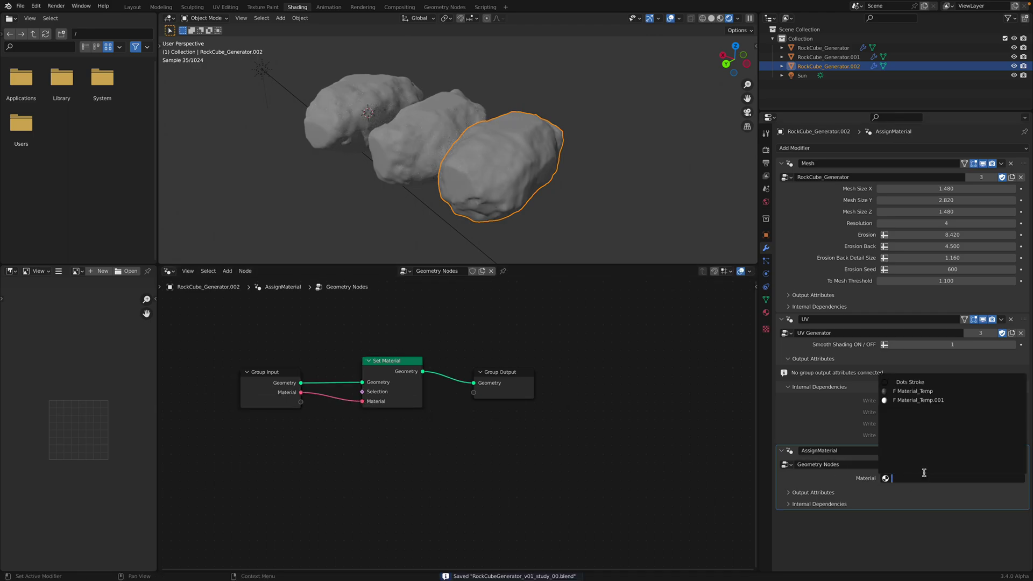
left_click(923, 392)
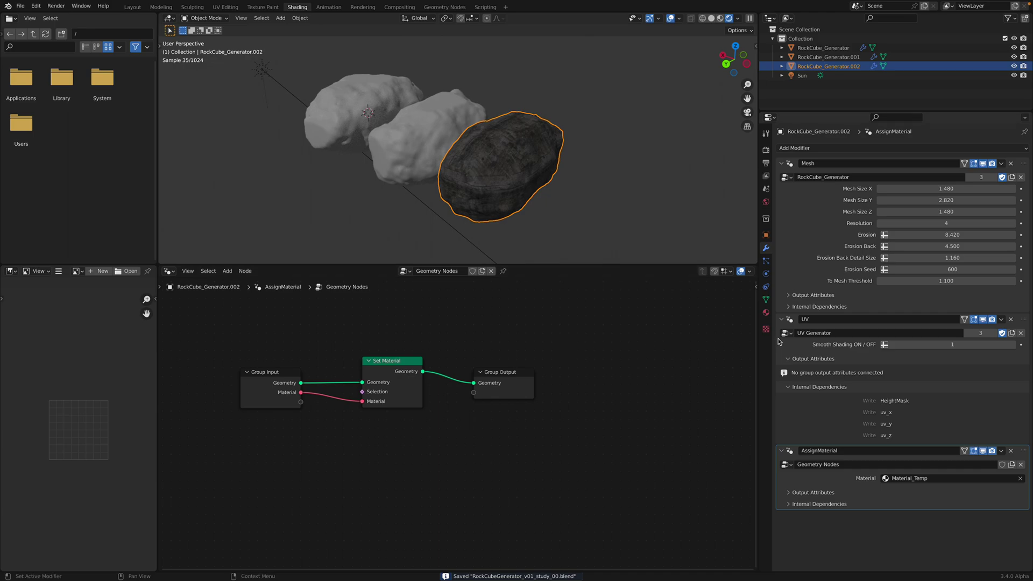
Return to the Shader Editor, save the file, and move the Principled BSDF and Material Output nodes closer to the Image Texture
middle_click_drag(582, 344, 606, 369)
left_click(169, 271)
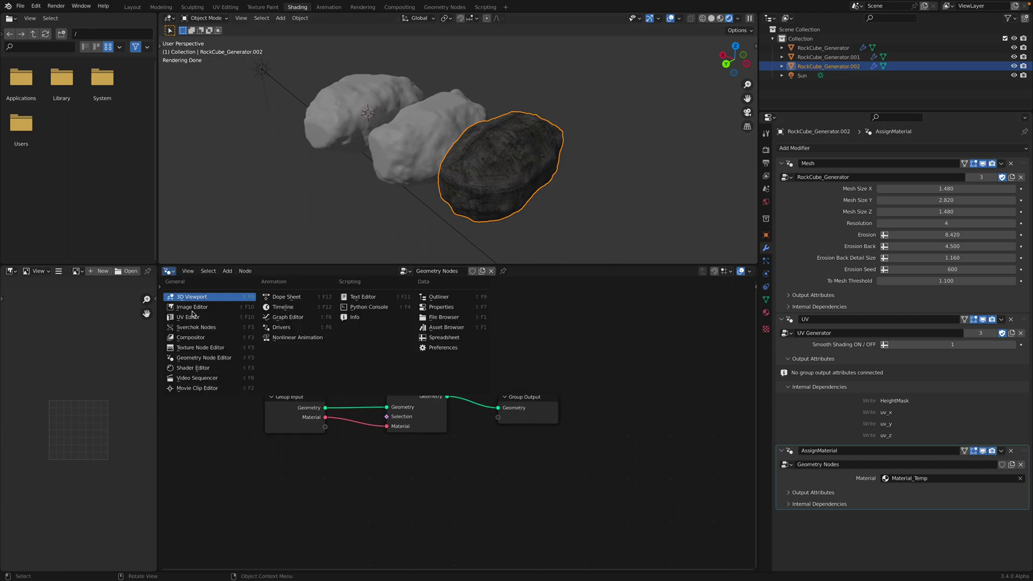
left_click(214, 369)
scroll(433, 378, "down", 5)
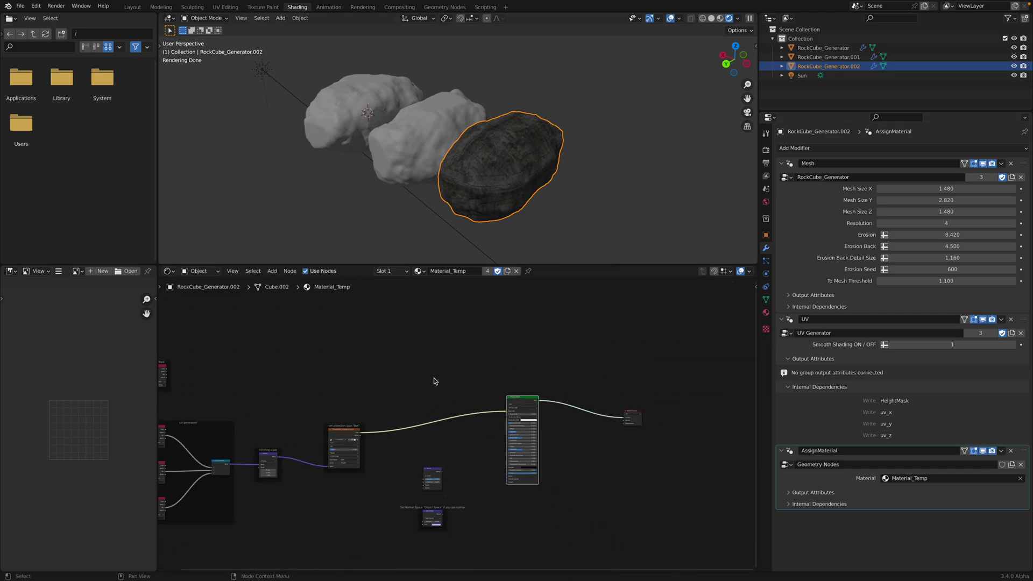
key("ctrl+s")
left_click_drag(502, 354, 377, 344)
left_click_drag(607, 366, 473, 355)
Move the Bump and Normal Map nodes together to sit below the Image Texture node
scroll(419, 390, "up", 6)
middle_click_drag(418, 395, 450, 340)
scroll(451, 340, "up", 3)
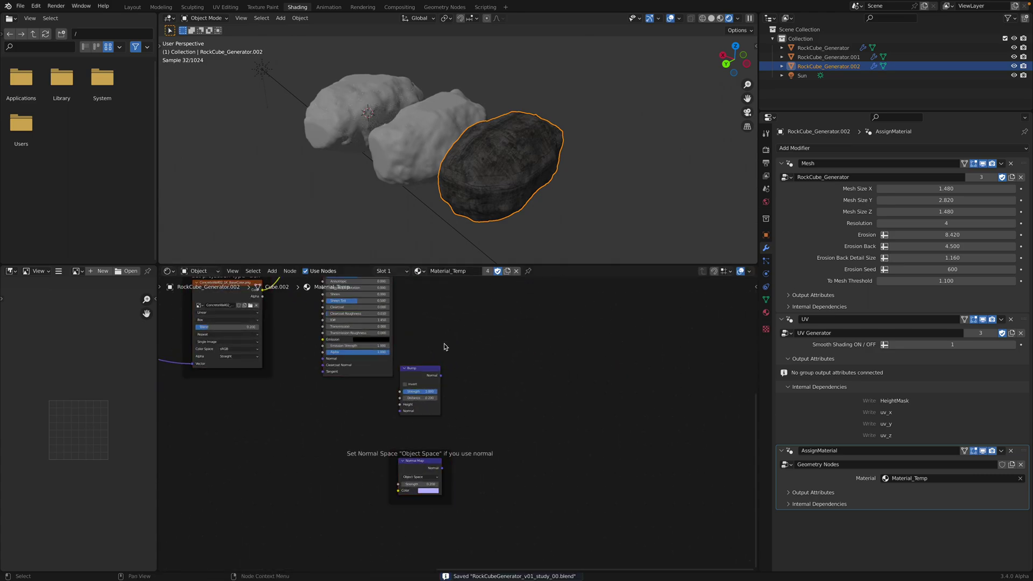
key("b")
left_click_drag(432, 339, 516, 525)
key("g")
left_click(304, 525)
middle_click_drag(334, 489, 468, 487)
scroll(468, 487, "down", 4)
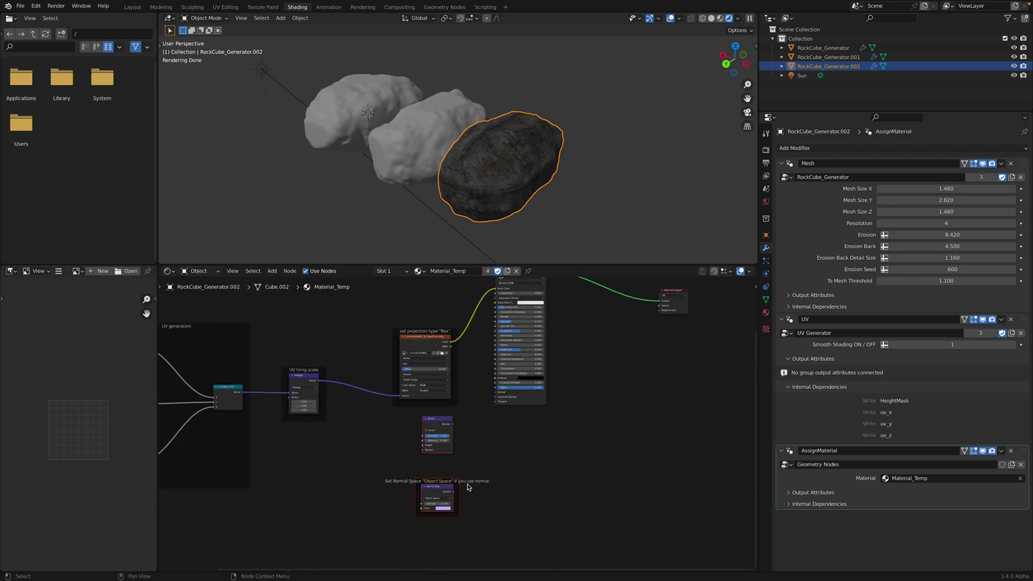
Arrange the texture nodes, duplicate the base color Image Texture node, and place the copy directly below the original
scroll(306, 399, "up", 1)
middle_click_drag(306, 399, 337, 415)
left_click_drag(334, 380, 326, 362)
scroll(344, 366, "up", 1)
left_click_drag(458, 325, 447, 319)
middle_click_drag(442, 326, 428, 360)
scroll(427, 365, "up", 1)
left_click_drag(412, 329, 380, 313)
key("shift+d")
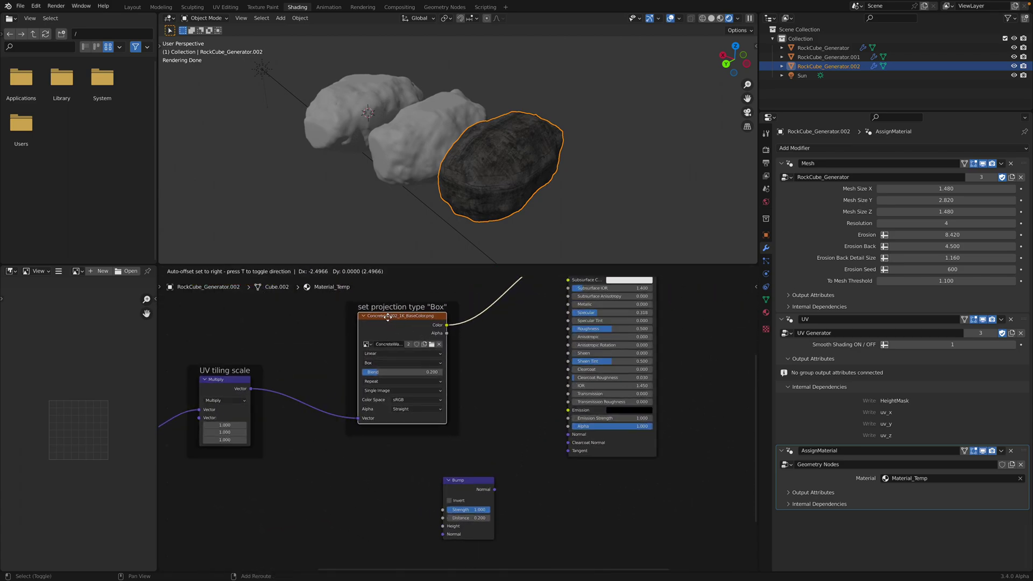
left_click(358, 437)
middle_click_drag(368, 443, 367, 392)
scroll(323, 370, "down", 1)
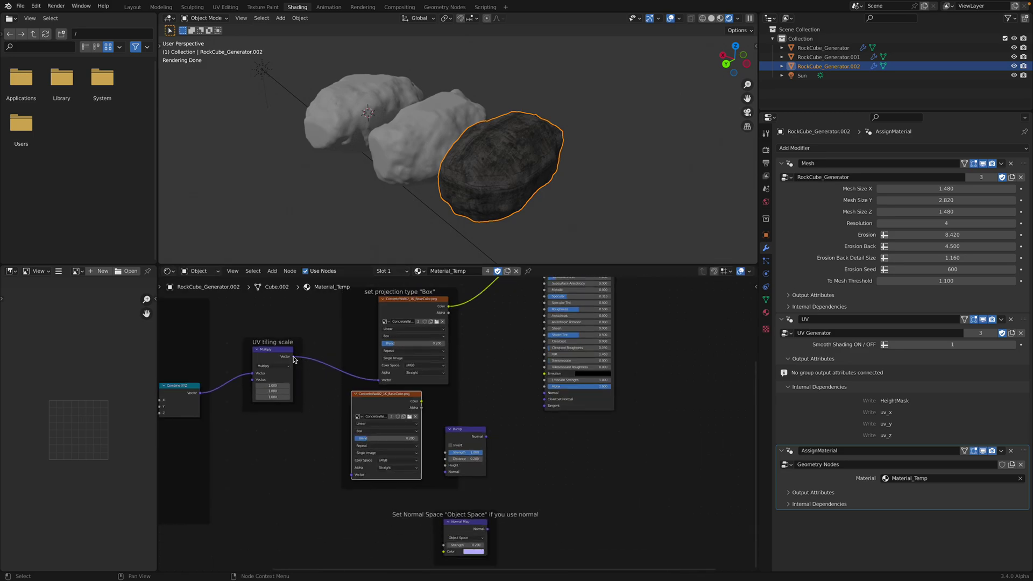
Link the Multiply node's Vector to the duplicated Image Texture and the texture's Color to the Normal Map's Color
left_click_drag(294, 358, 354, 476)
scroll(382, 357, "up", 1)
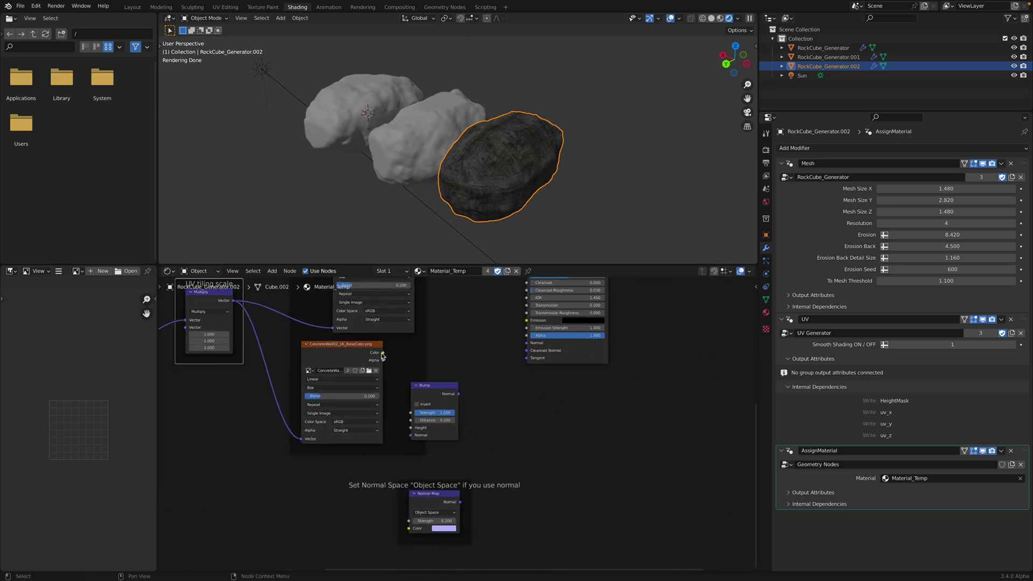
left_click_drag(383, 353, 396, 377)
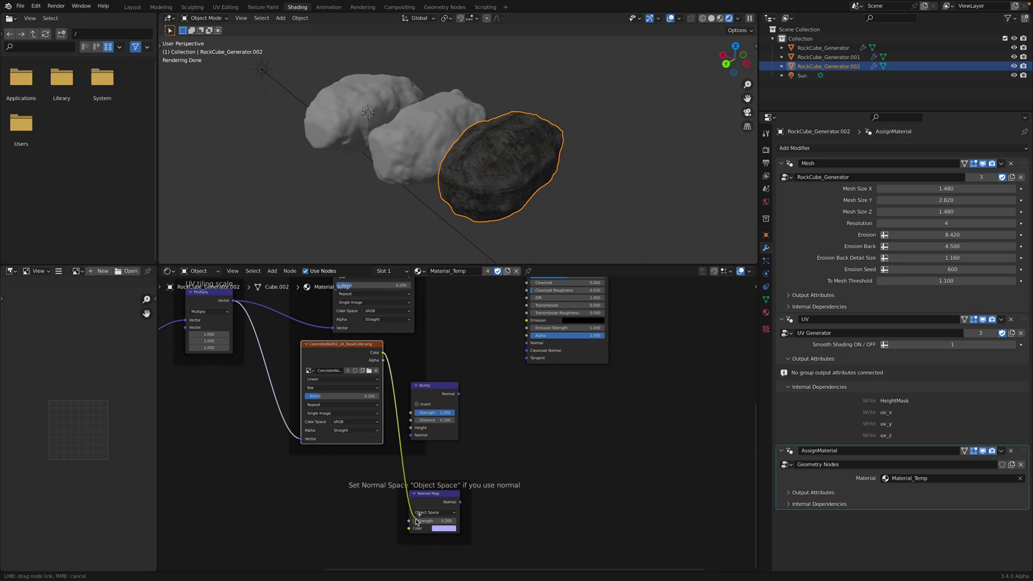
left_click_drag(416, 521, 409, 528)
middle_click_drag(493, 486, 473, 494)
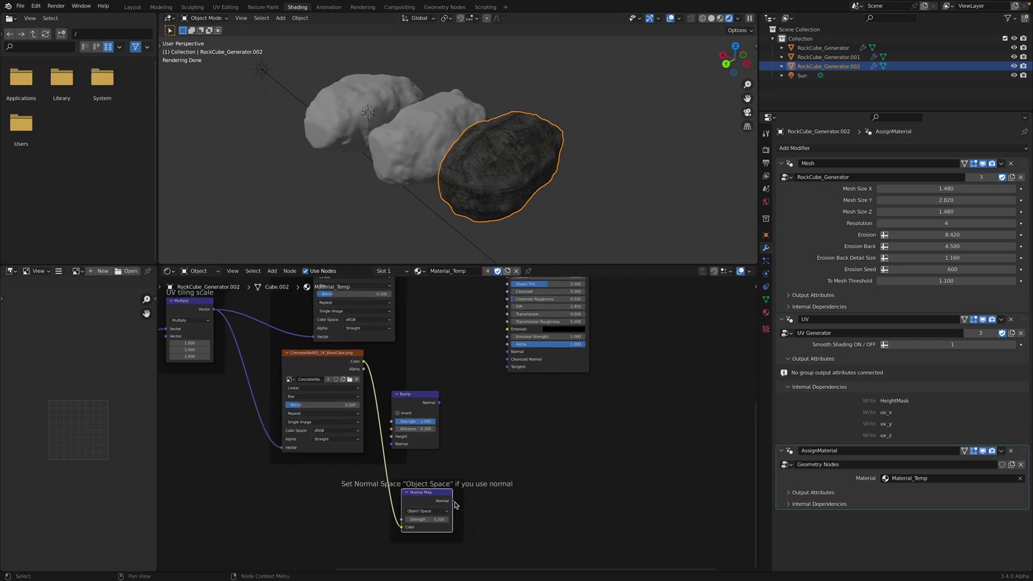
Connect the Normal Map's Normal output to the Principled BSDF's Normal input and move the Bump node up out of the way
left_click_drag(453, 501, 493, 389)
left_click_drag(509, 351, 508, 352)
left_click_drag(429, 392, 455, 331)
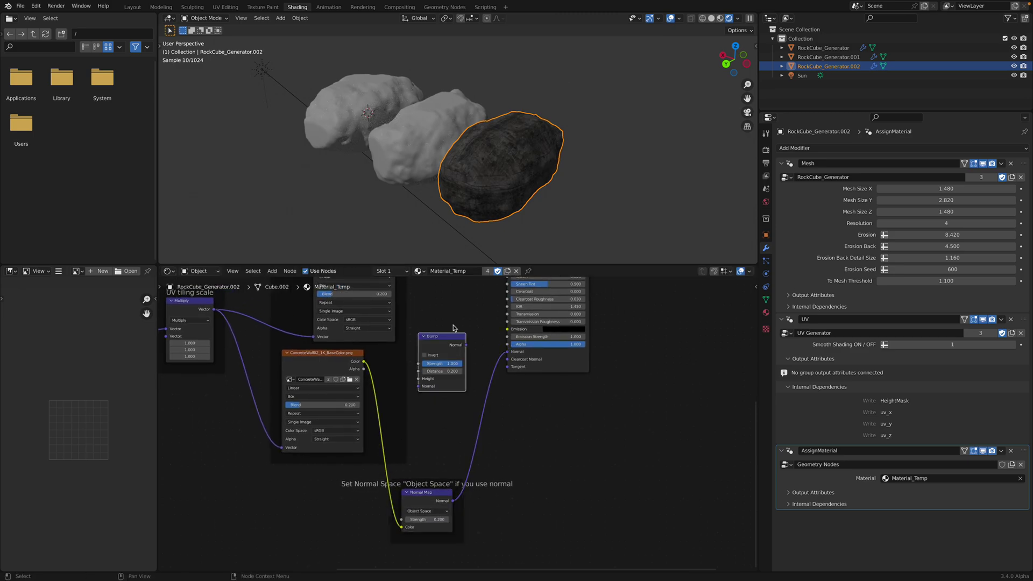
Move the base color Image Texture node up and its duplicate down to open a gap between them
scroll(406, 401, "up", 1)
middle_click_drag(458, 326, 452, 392)
middle_click_drag(363, 393, 449, 421)
scroll(449, 421, "down", 5)
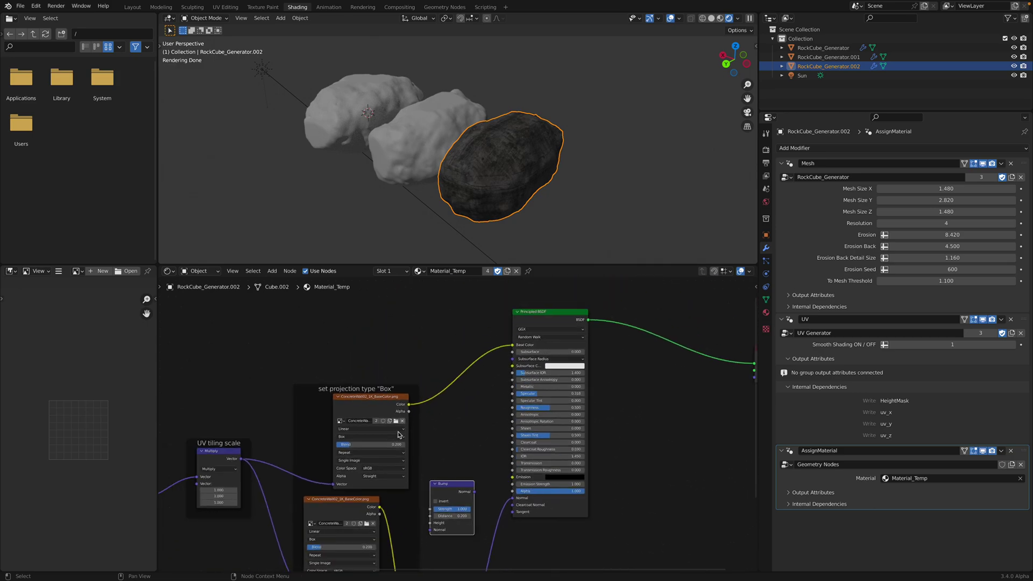
left_click_drag(381, 391, 353, 299)
middle_click_drag(361, 379, 393, 467)
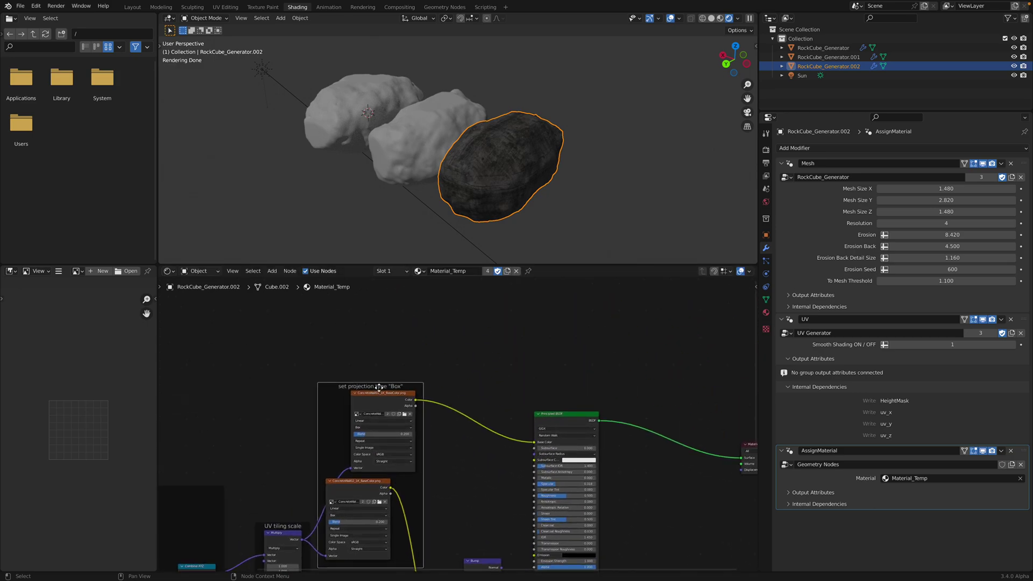
left_click_drag(379, 388, 365, 322)
left_click_drag(362, 416, 387, 545)
middle_click_drag(385, 493, 386, 448)
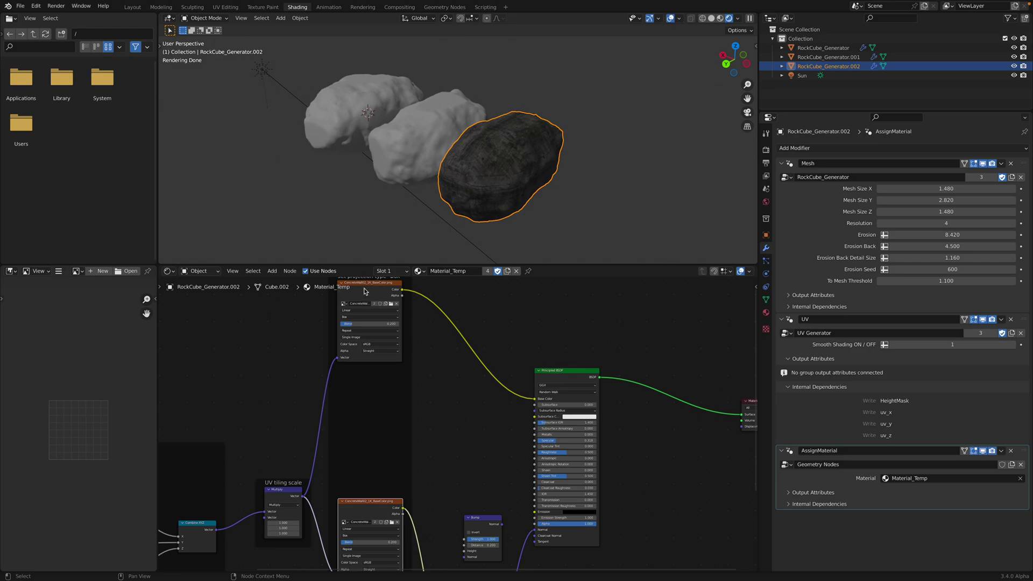
Duplicate the base color Image Texture node into the gap and load ConcreteWall02_1K_Roughness.png in the copy
left_click(364, 290)
key("shift+d")
left_click(363, 405)
middle_click_drag(370, 396, 380, 376)
scroll(380, 377, "up", 4)
middle_click_drag(381, 424, 403, 362)
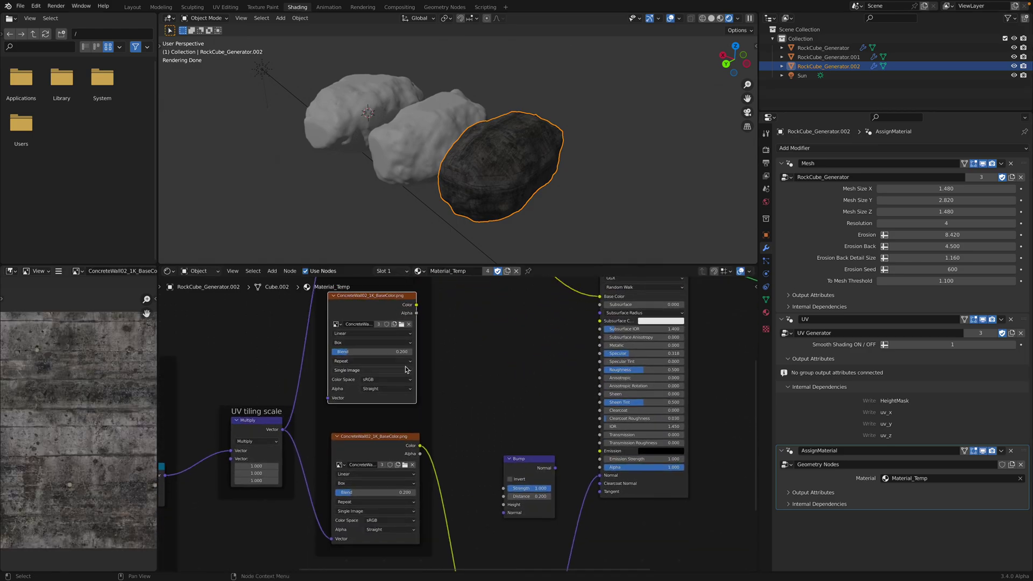
middle_click_drag(406, 434, 407, 470)
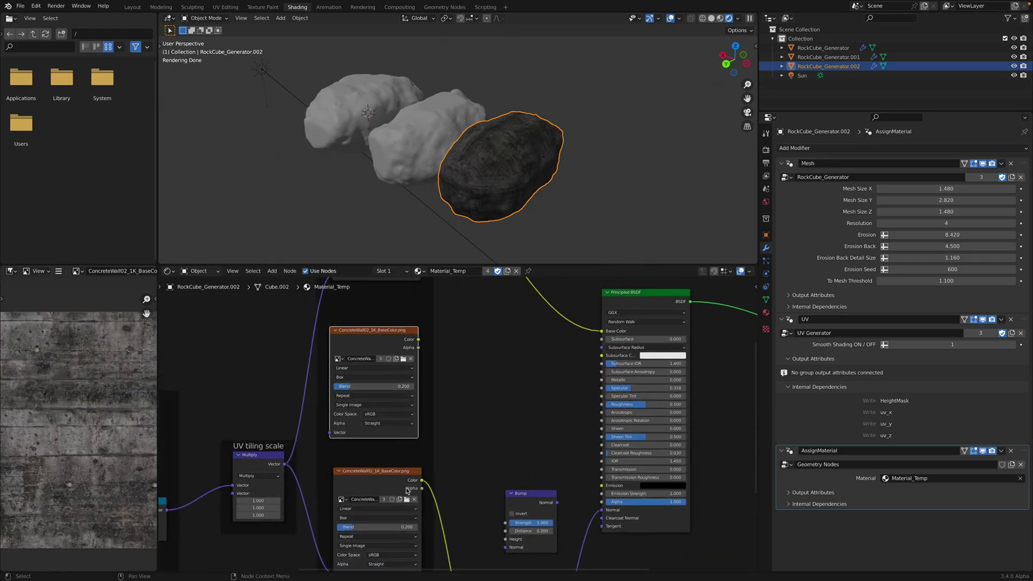
left_click(403, 360)
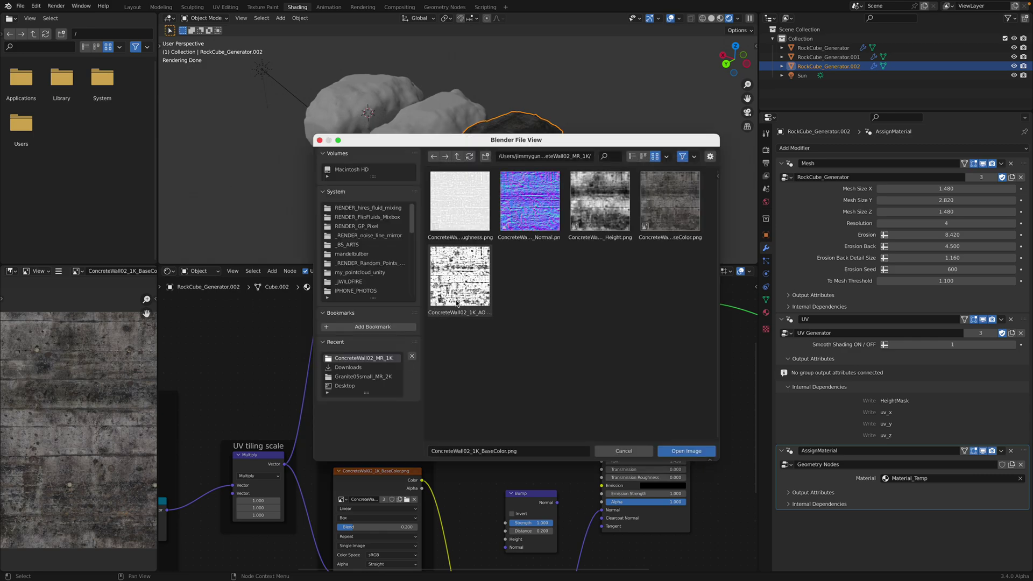
double_click(460, 201)
middle_click_drag(434, 345, 410, 359)
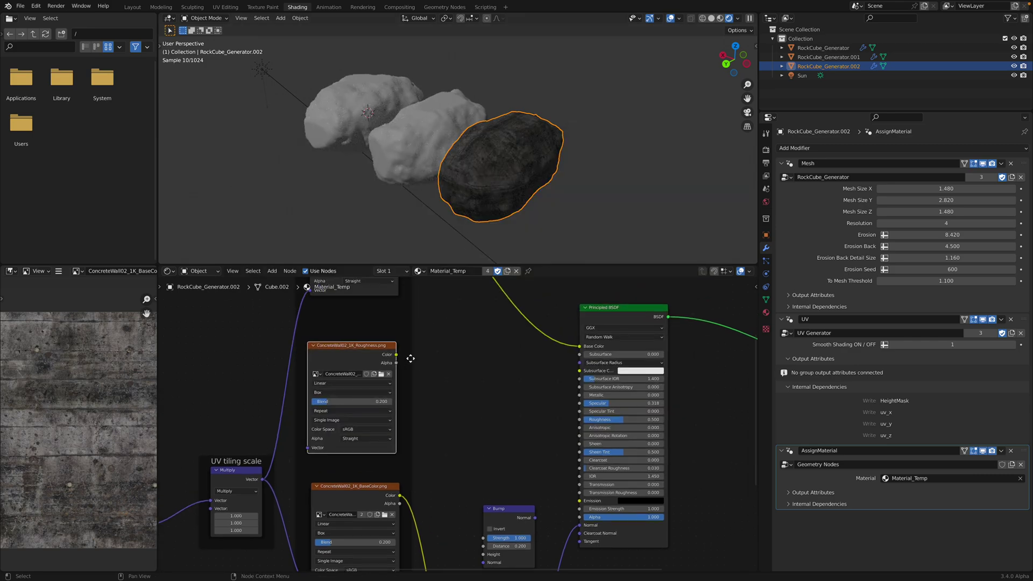
Connect the roughness texture's Color to the Principled BSDF's Roughness and the Multiply node's Vector to the texture's Vector
left_click_drag(396, 355, 581, 419)
middle_click_drag(301, 459, 322, 433)
left_click_drag(281, 454, 327, 421)
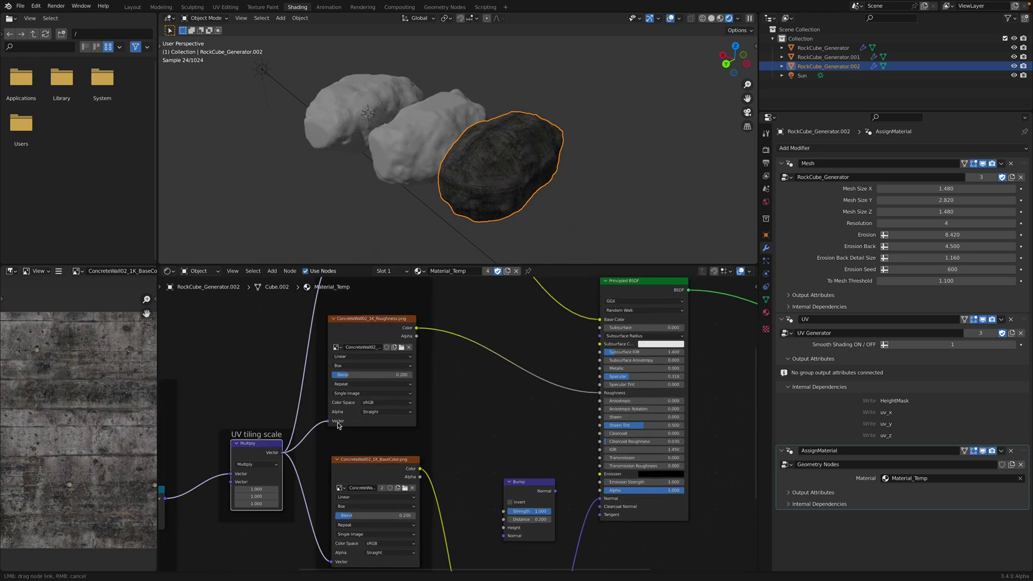
Load ConcreteWall02_1K_Normal.png in the Image Texture node that feeds the Normal Map, and save the file
middle_click_drag(397, 492, 407, 434)
left_click(414, 432)
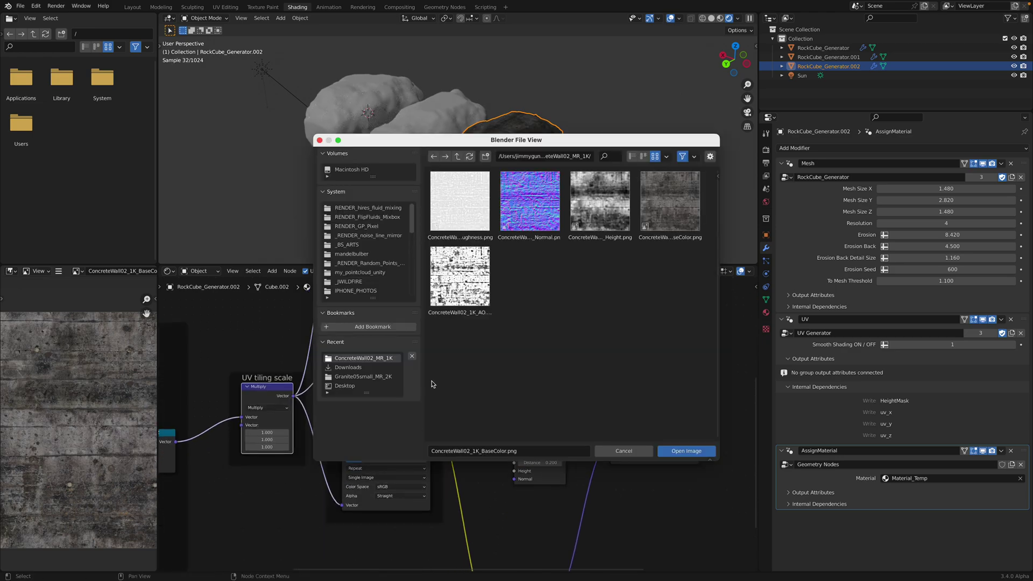
double_click(530, 204)
scroll(453, 399, "down", 3)
middle_click_drag(458, 396, 429, 433)
key("ctrl+s")
middle_click_drag(407, 315, 376, 417)
middle_click_drag(444, 395, 380, 353)
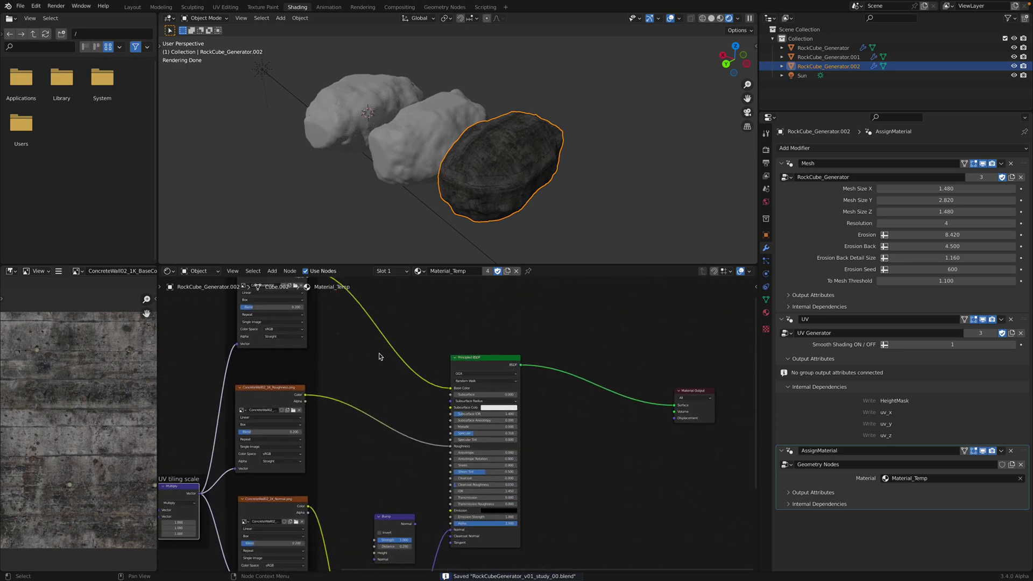
Add a Geometry Nodes modifier to RockCube_Generator.001, using the existing Geometry Nodes group with Material_Temp as its material
scroll(543, 183, "up", 3)
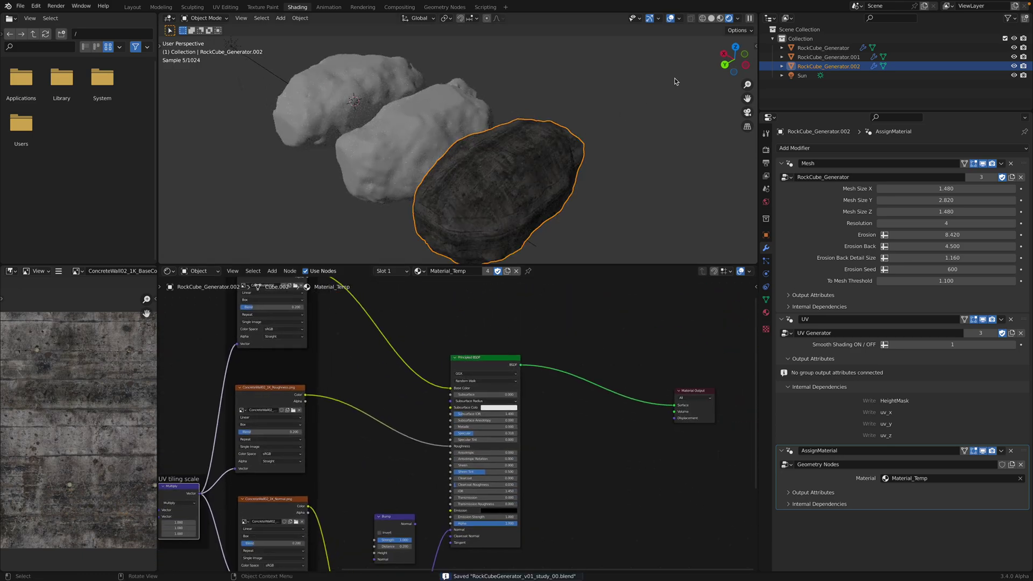
left_click(476, 102)
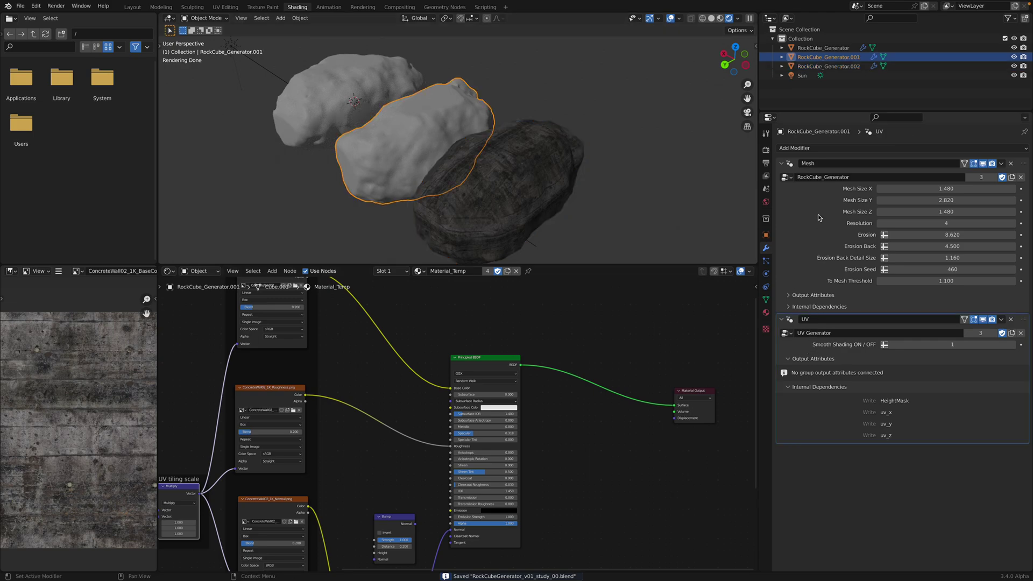
left_click(781, 320)
left_click(781, 320)
left_click(828, 150)
left_click(842, 236)
left_click(786, 463)
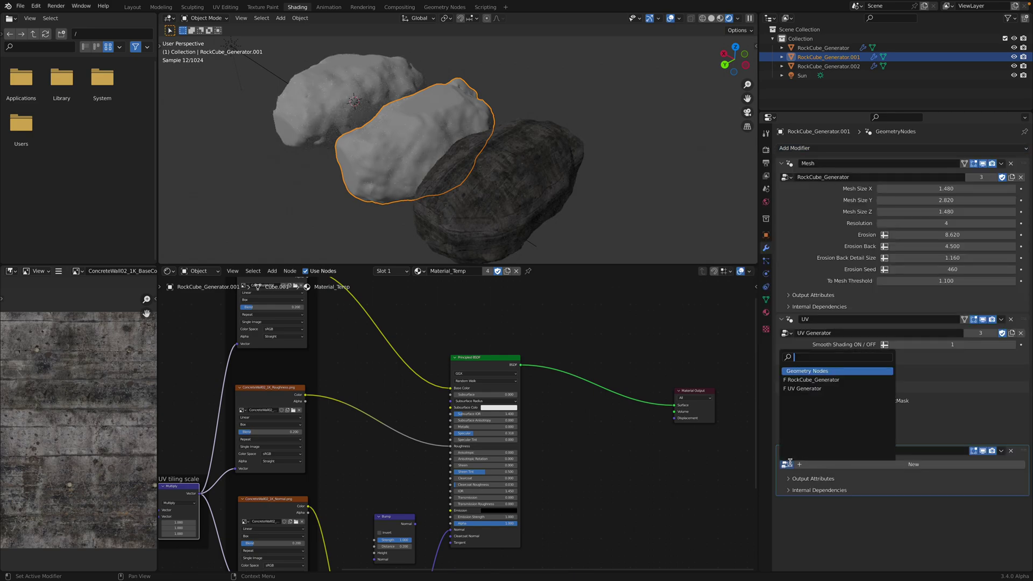
left_click(795, 373)
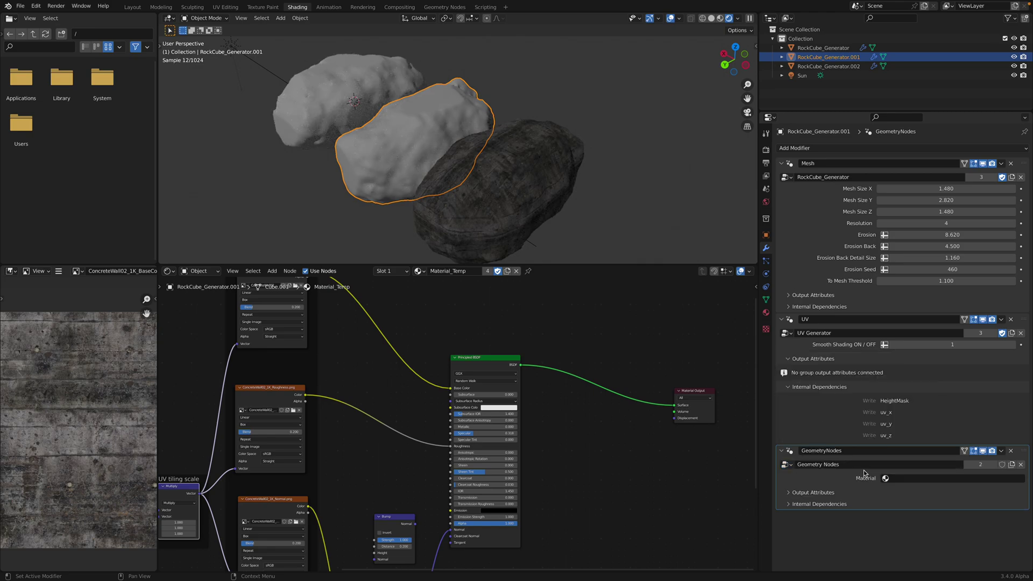
left_click(878, 479)
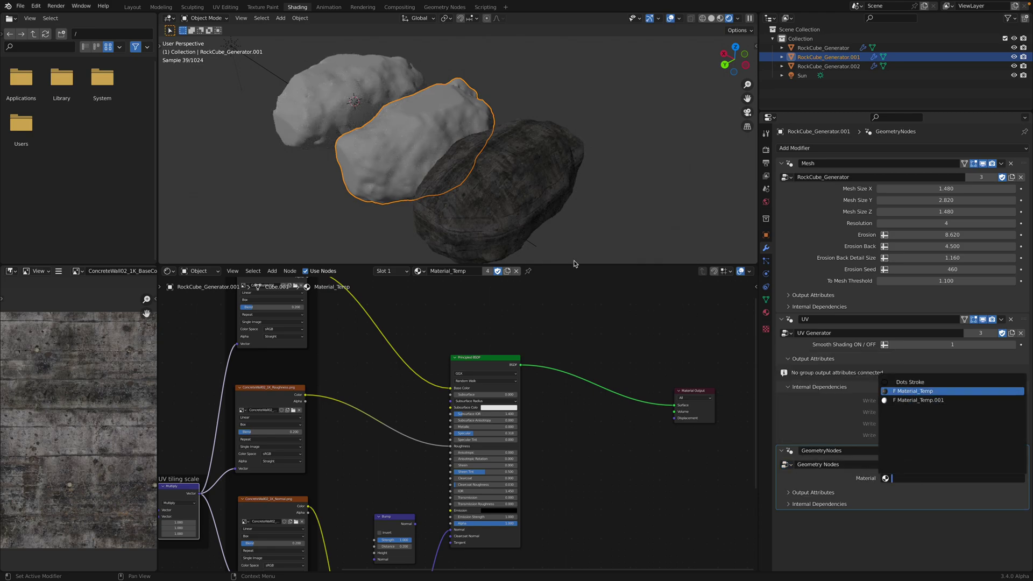
left_click(914, 391)
Give RockCube_Generator a Geometry Nodes modifier with the same Geometry Nodes group and Material_Temp, and save the file
left_click(357, 85)
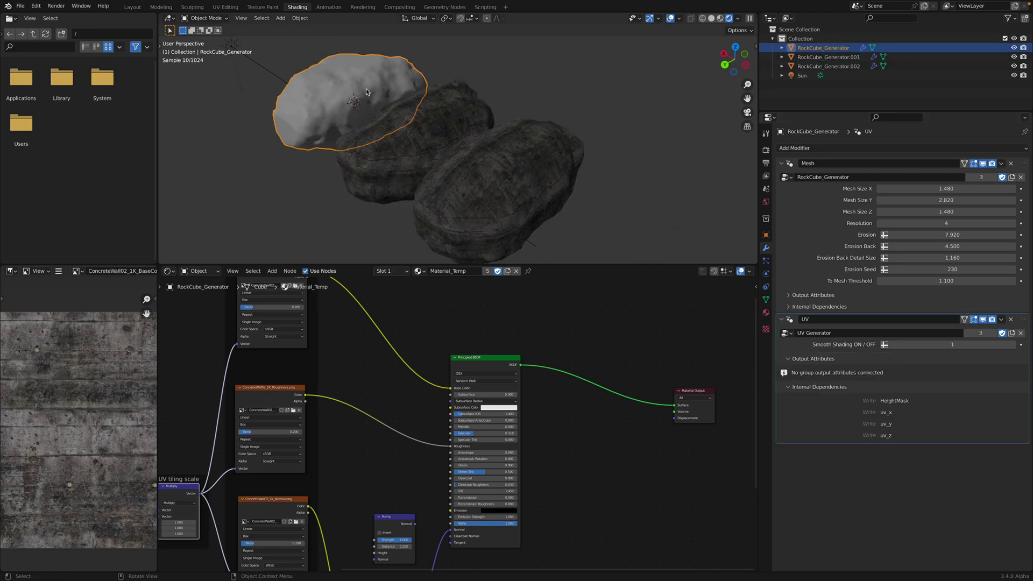
left_click(804, 149)
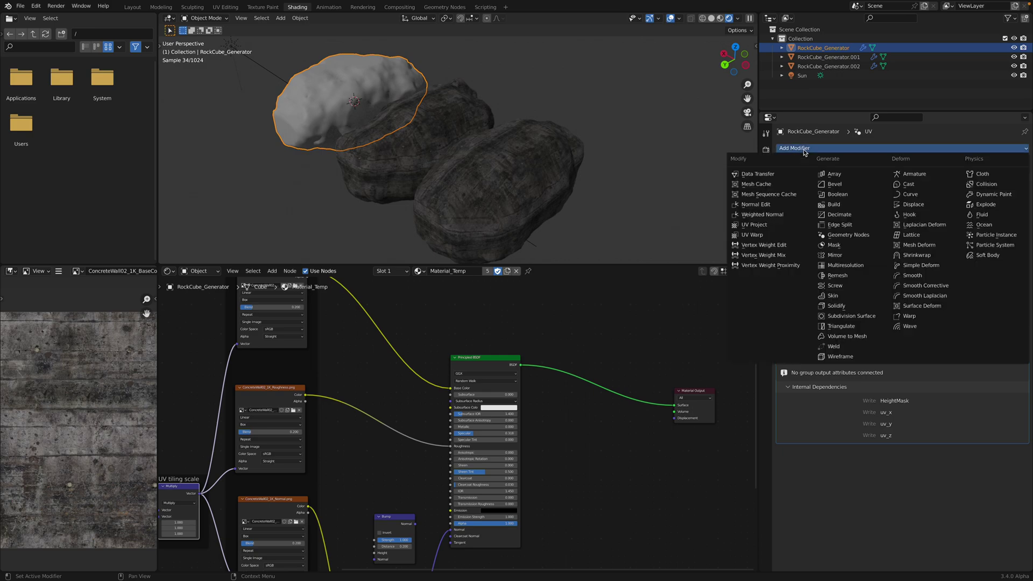
left_click(846, 235)
left_click(786, 464)
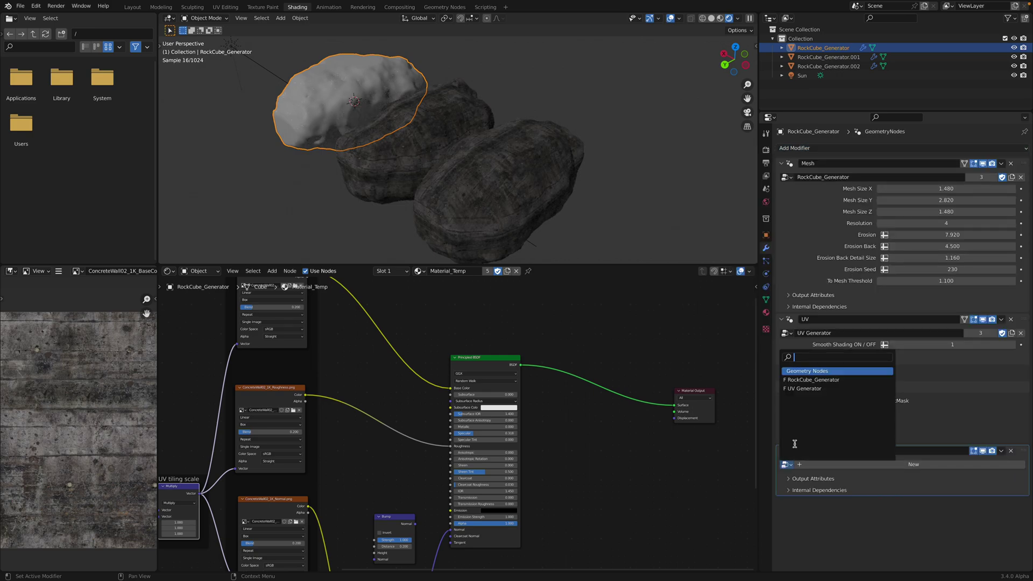
left_click(803, 371)
left_click(898, 482)
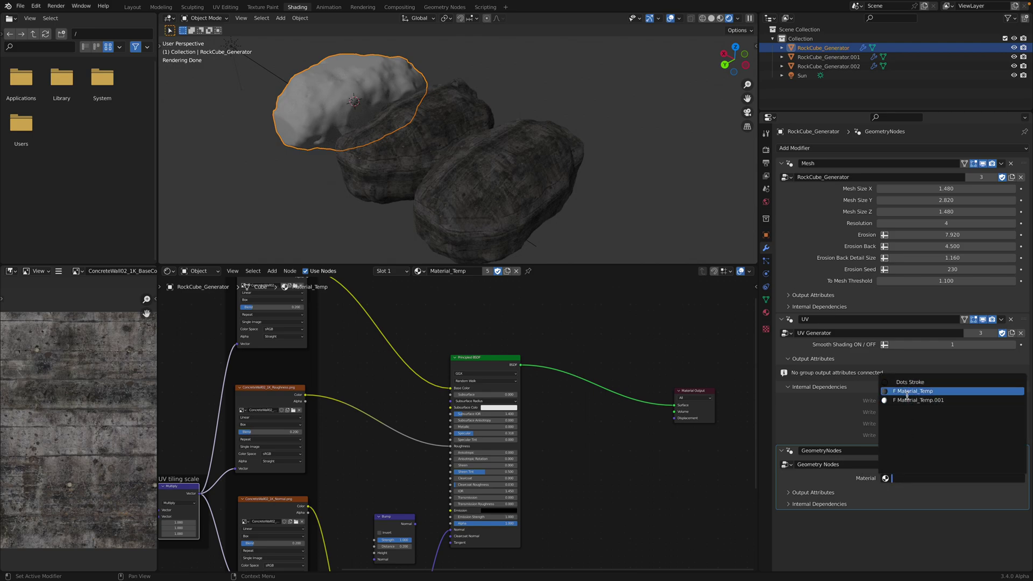
left_click(912, 391)
key("ctrl+s")
Move the middle rock, RockCube_Generator.001, to adjust its spacing between the other two rocks
middle_click_drag(465, 212, 538, 200)
left_click(570, 188)
left_click(503, 180)
key("g")
left_click(502, 181)
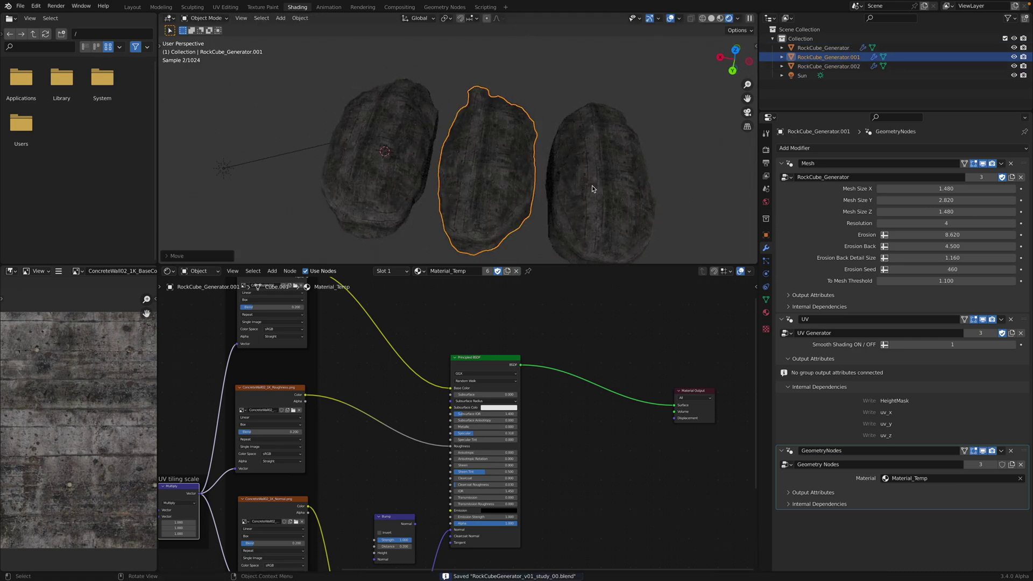
Set RockCube_Generator.002's Mesh Size X to 1.640 and Mesh Size Y to 2.380, and save the file
left_click(605, 188)
middle_click_drag(605, 188, 543, 186)
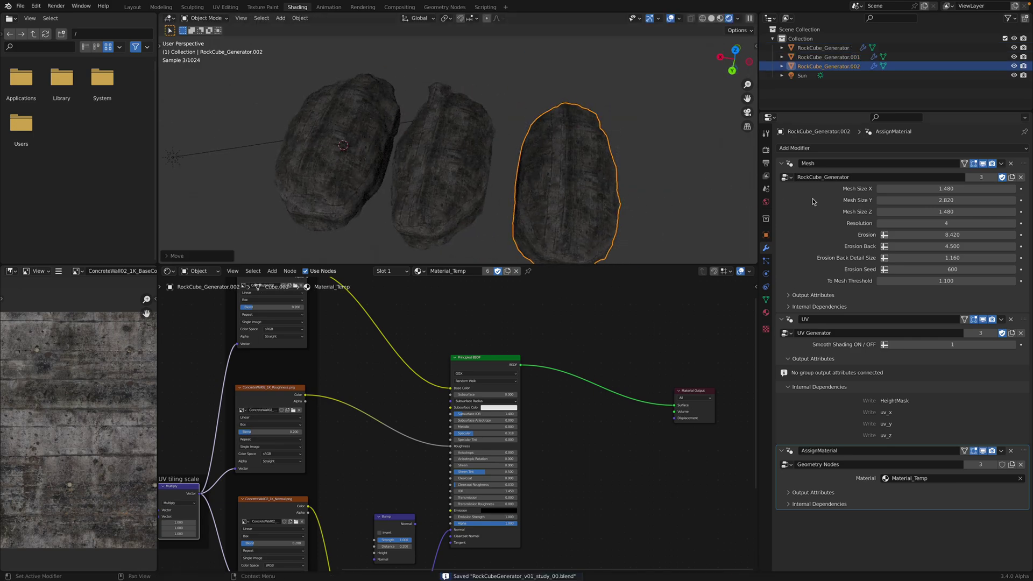
left_click(917, 188)
type("1.04")
key("Return")
left_click_drag(929, 200, 895, 188)
left_click(928, 189)
type("1.6")
key("Return")
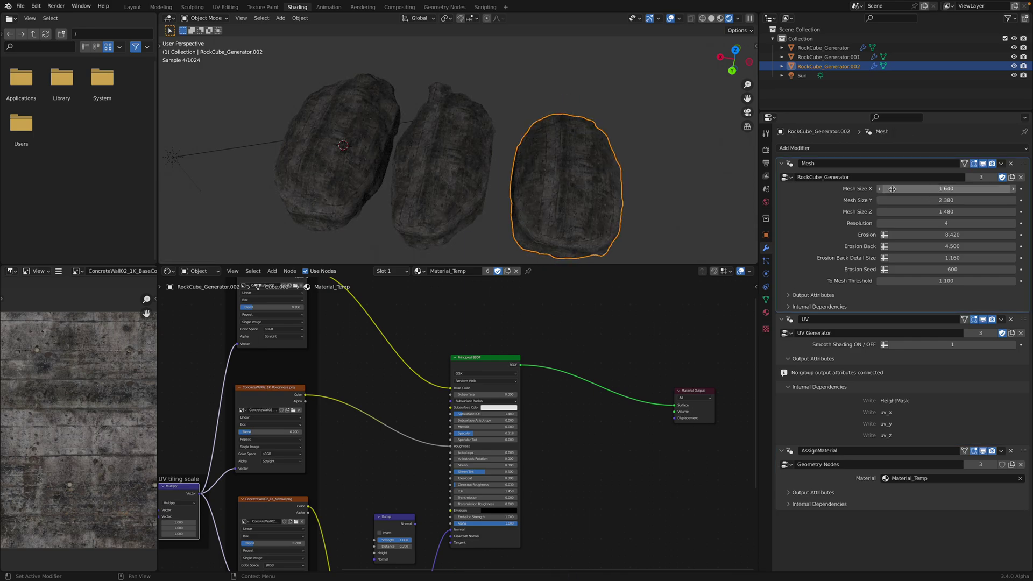
middle_click_drag(643, 163, 579, 162)
key("ctrl+s")
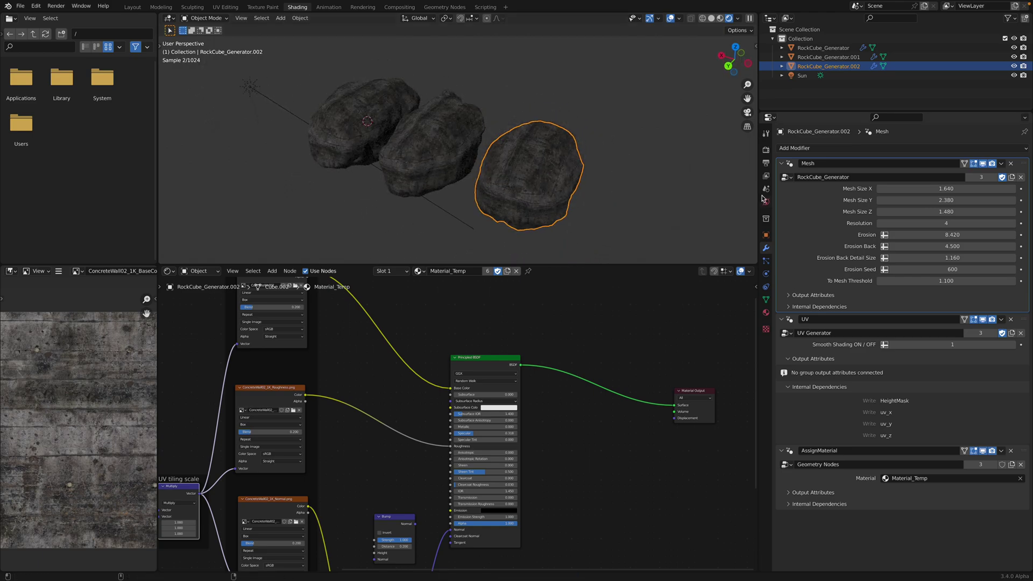
Show the World properties and select the middle rock, RockCube_Generator.001
left_click(765, 201)
left_click(645, 164)
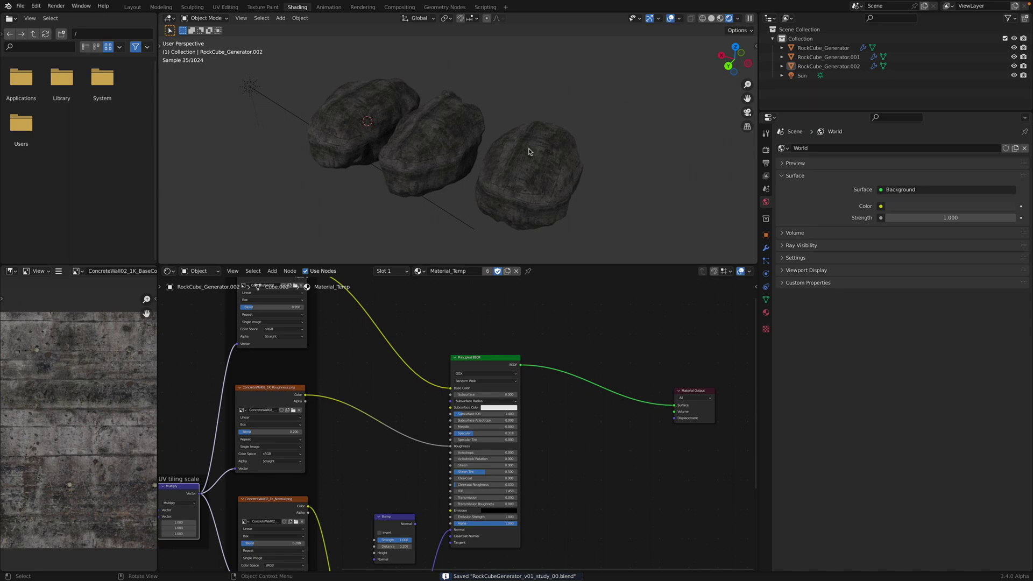
mouse_move(529, 151)
middle_mouse_down()
mouse_move(464, 144)
mouse_move(536, 161)
middle_mouse_up()
left_click(464, 145)
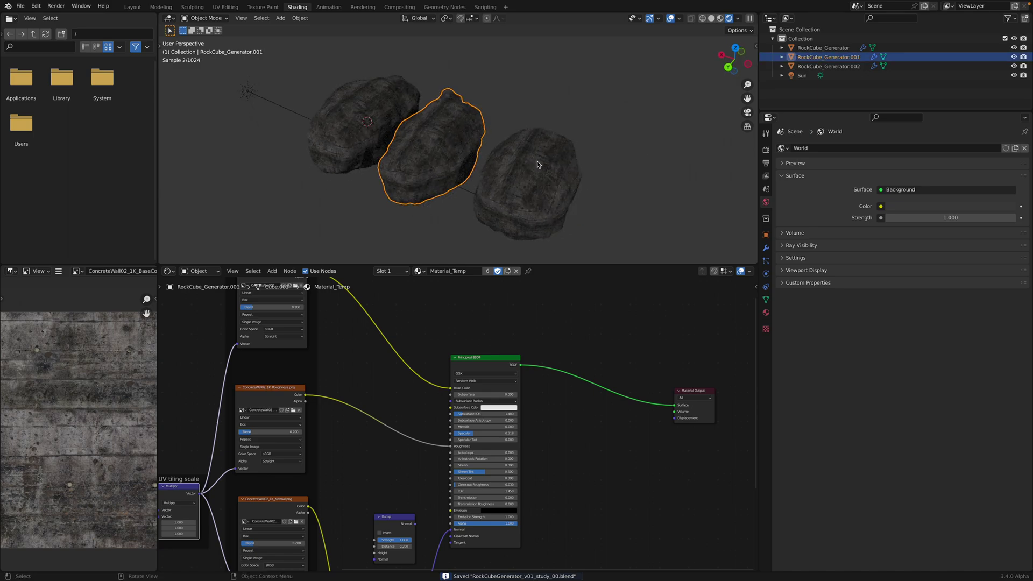
Show the Sanctus Library beside the 3D view, widen it, and set its material category to Stones
left_click(756, 43)
left_click(752, 113)
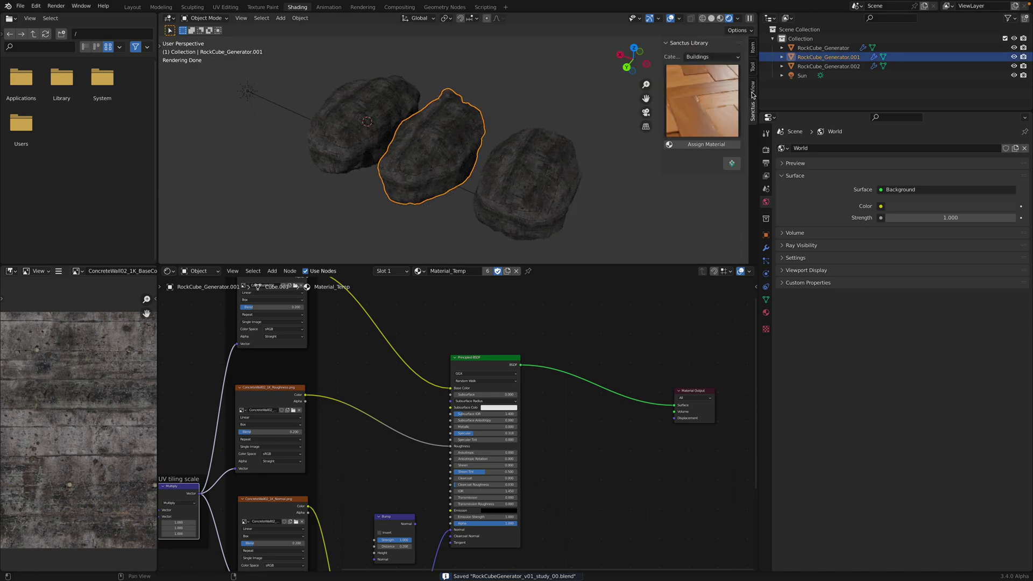
left_click(753, 89)
left_click(752, 111)
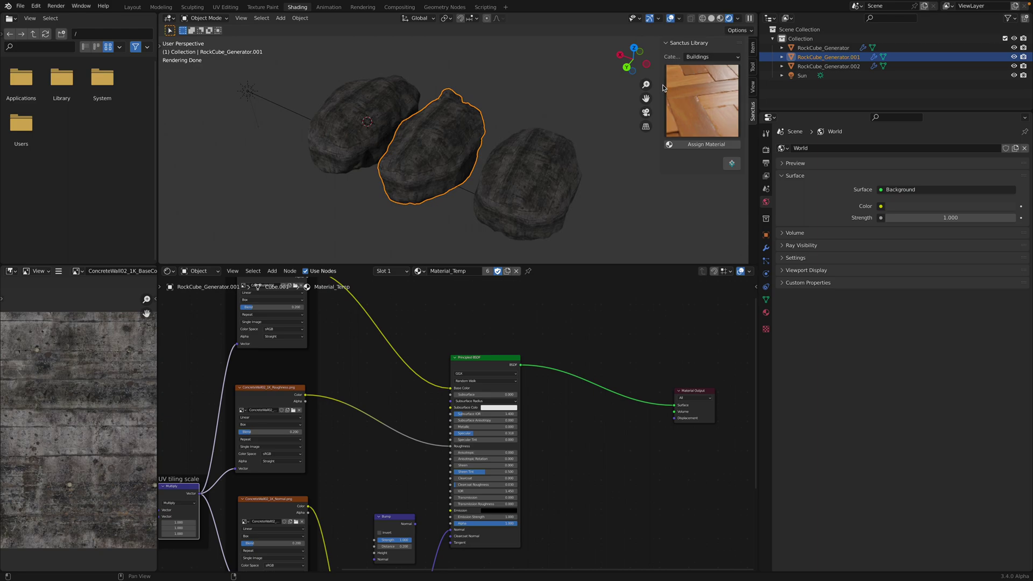
left_click_drag(662, 85, 643, 85)
left_click(688, 57)
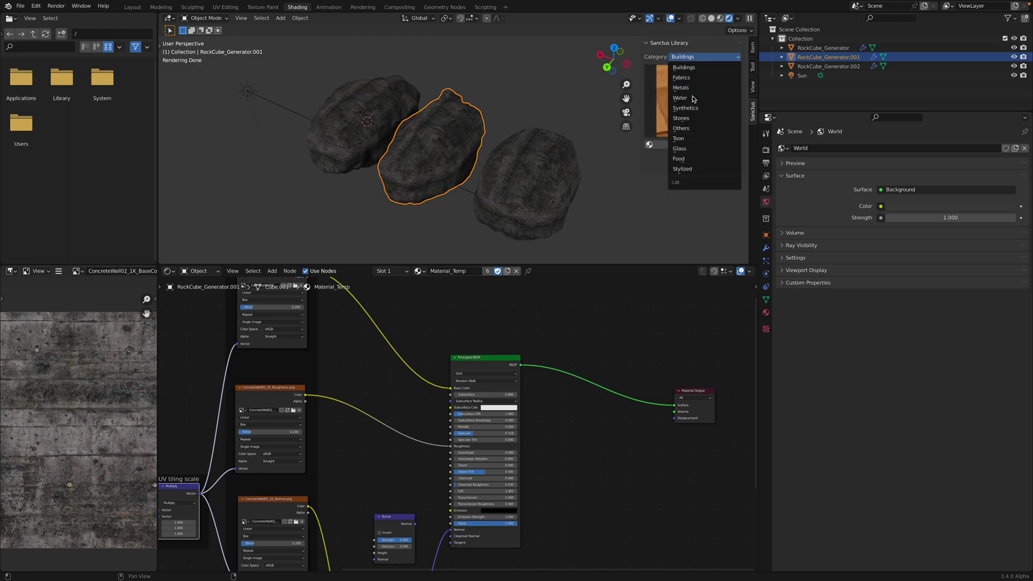
left_click(695, 118)
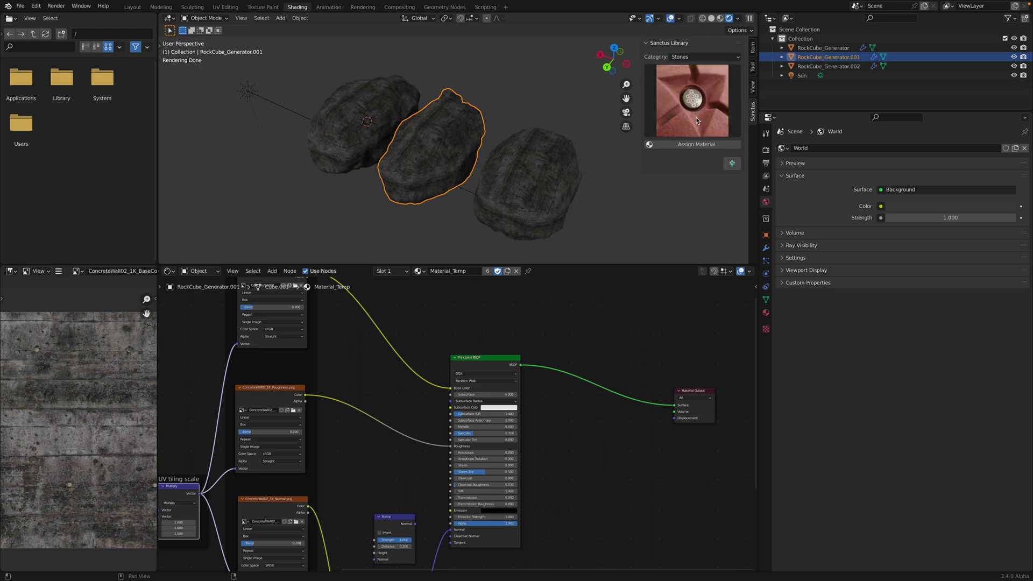
Browse the Stones and Buildings materials in the Sanctus Library, ending back in the Stones category
left_click(703, 133)
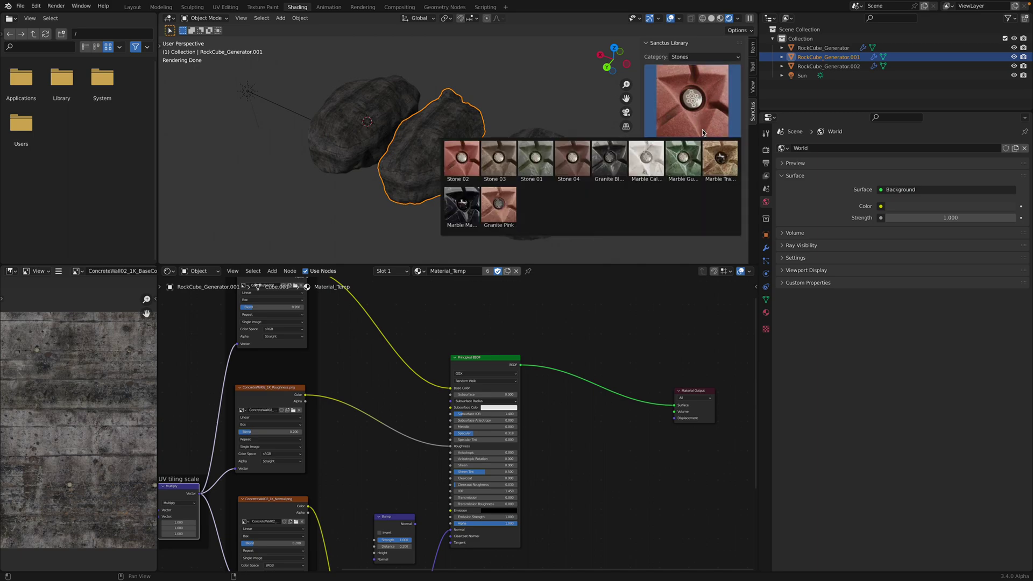
left_click(697, 58)
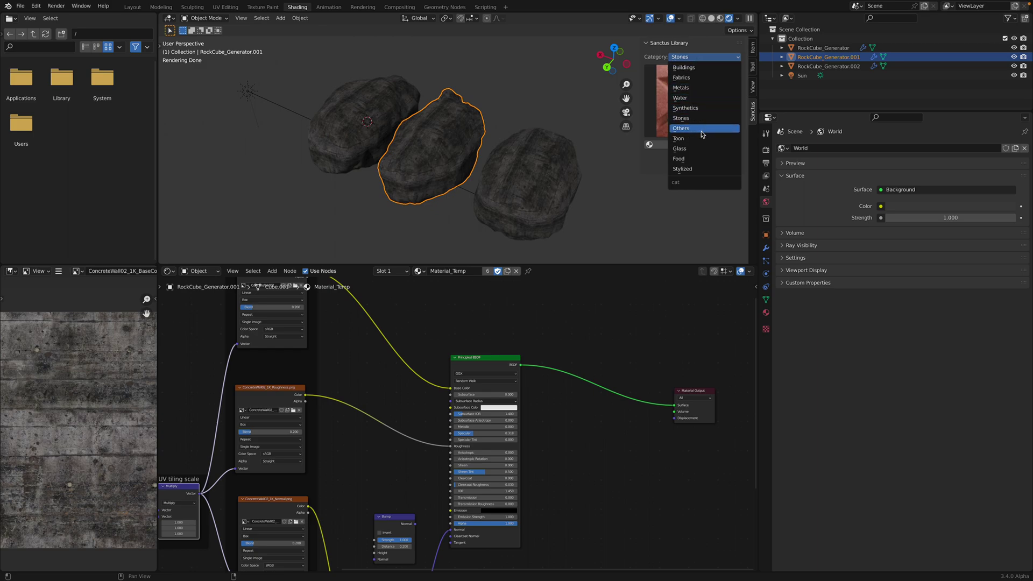
left_click(701, 72)
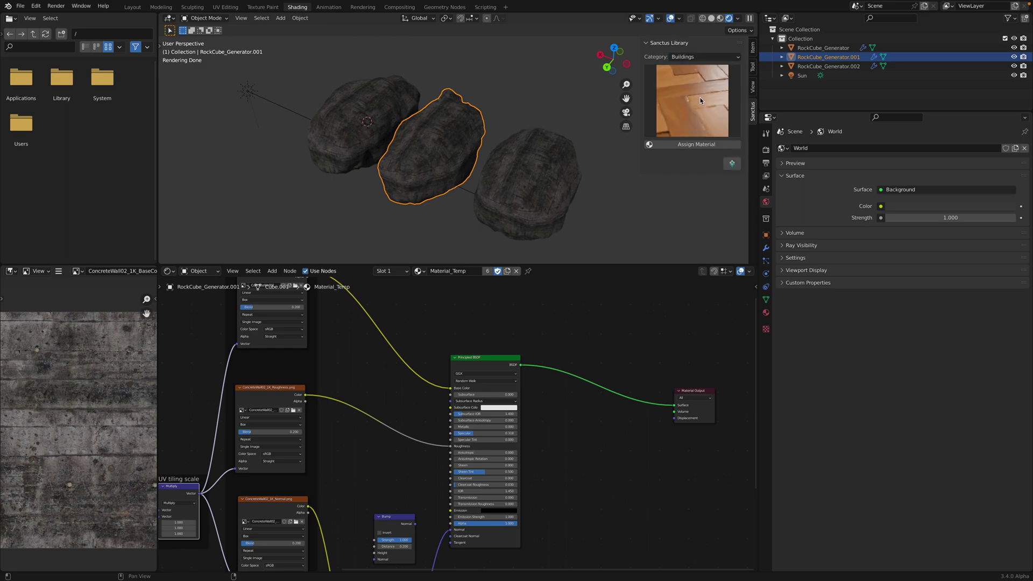
left_click(699, 98)
left_click(699, 98)
left_click(707, 55)
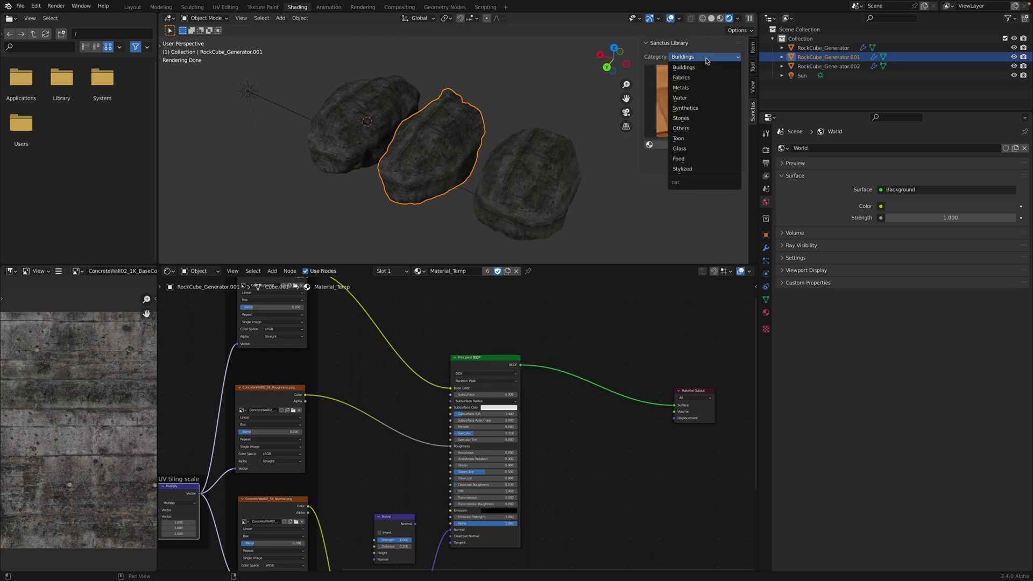
left_click(704, 118)
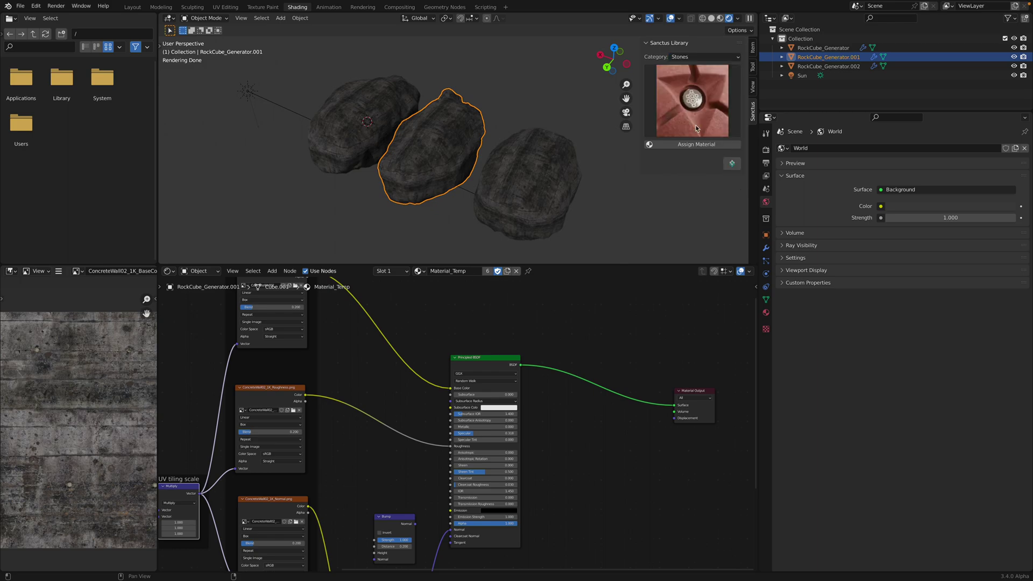
Assign the library's Stone 04 material to the middle rock, RockCube_Generator.001
left_click(695, 129)
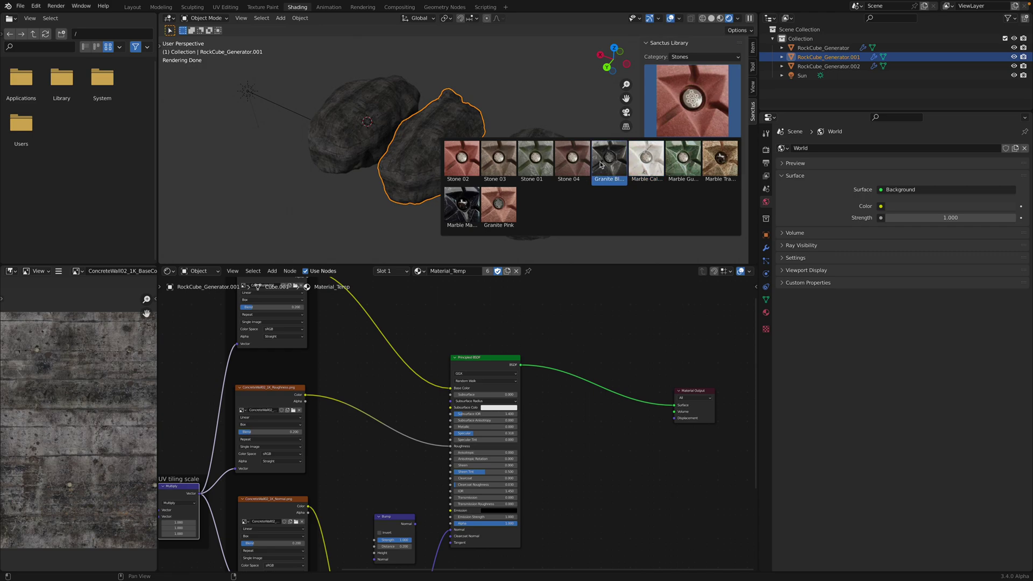
left_click(574, 161)
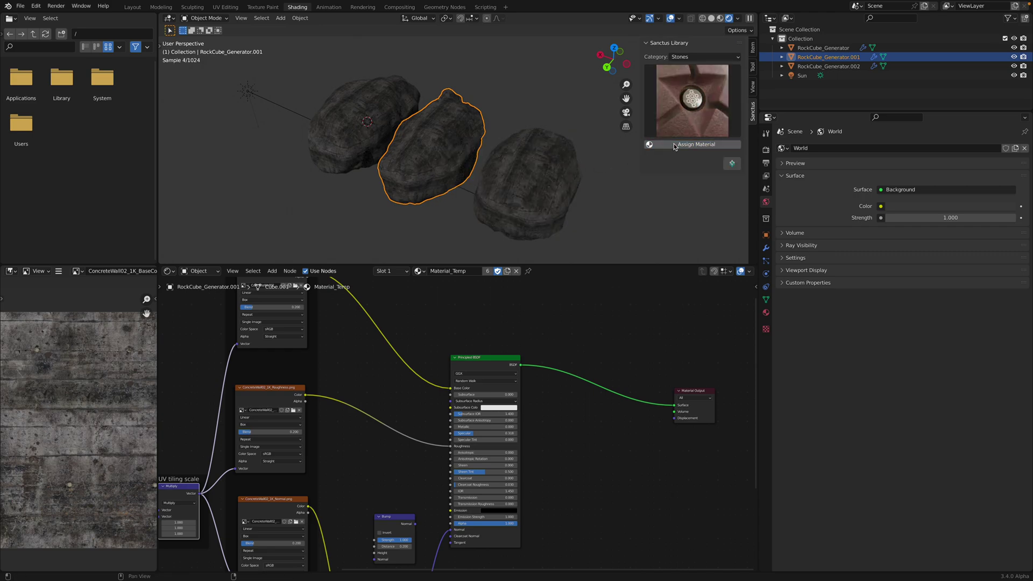
left_click(674, 144)
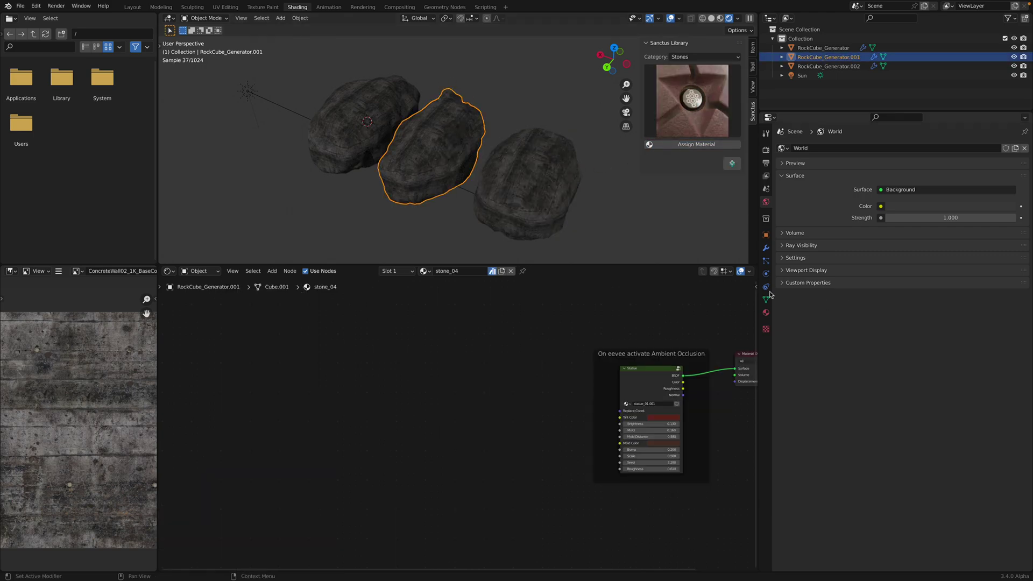
Set the Material of RockCube_Generator.001's GeometryNodes modifier to stone_04, deselect the rock and save the file
left_click(765, 247)
left_click(886, 478)
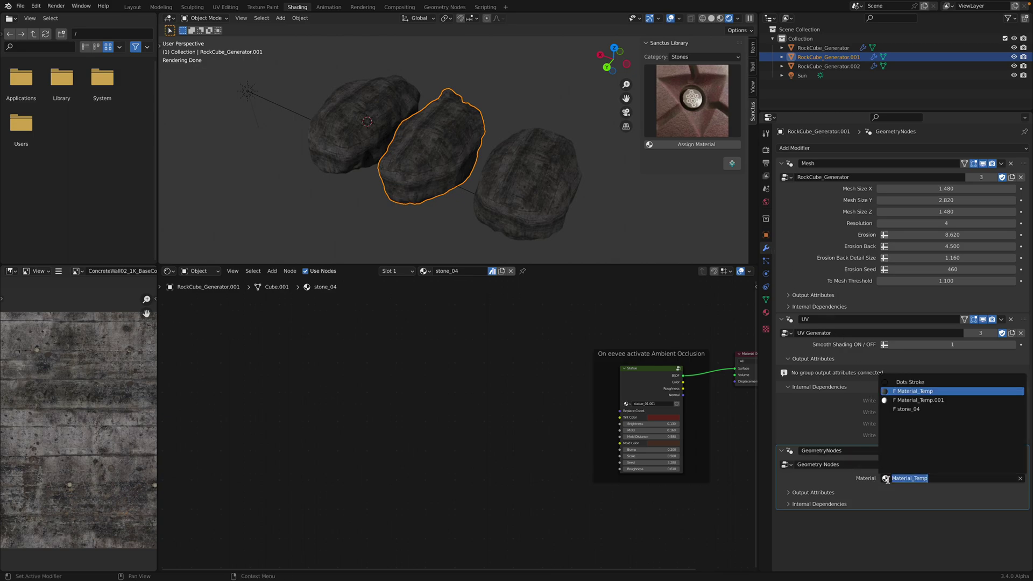
left_click(907, 408)
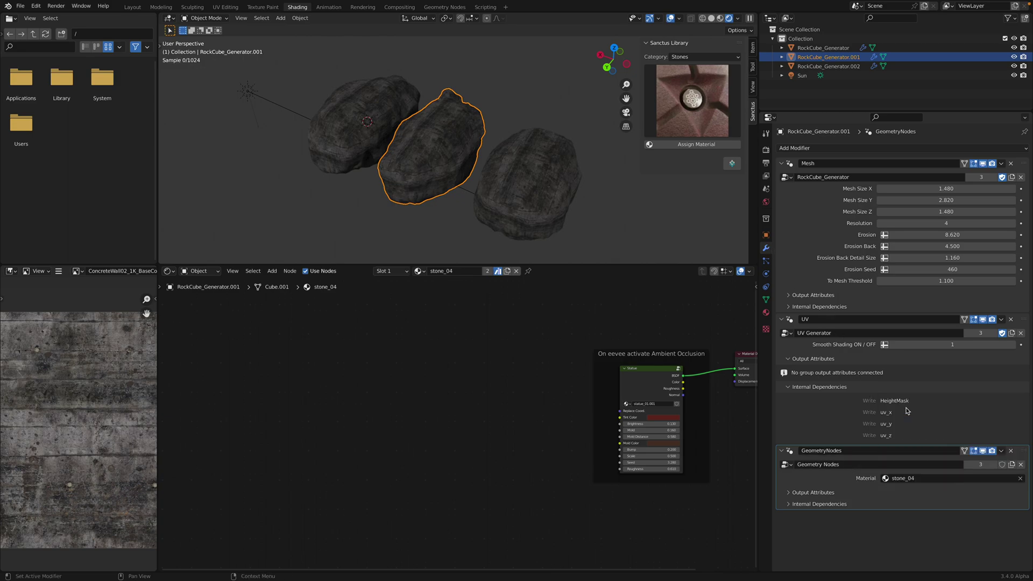
left_click(586, 198)
scroll(526, 162, "up", 2)
scroll(526, 163, "up", 2)
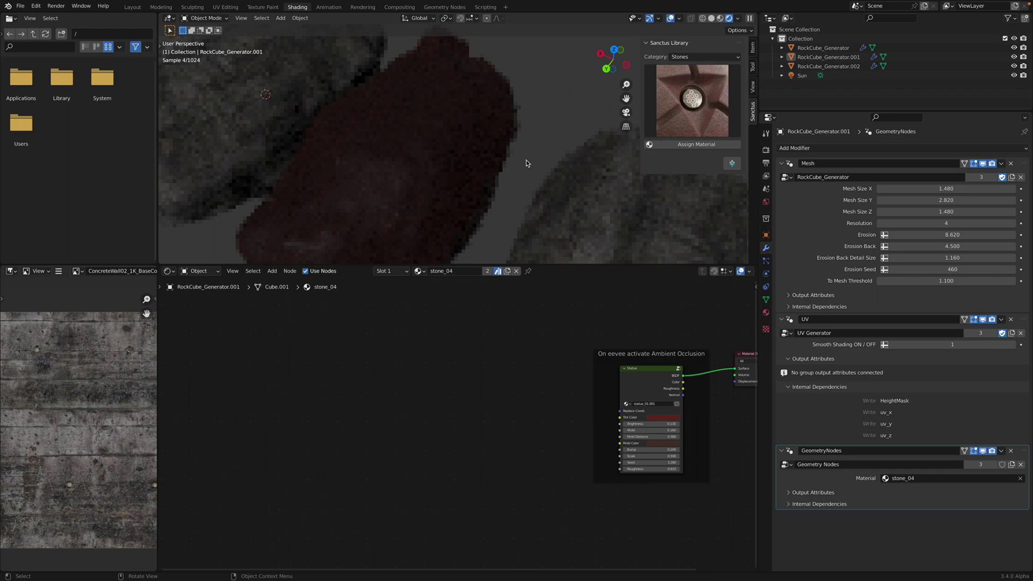
key("ctrl+s")
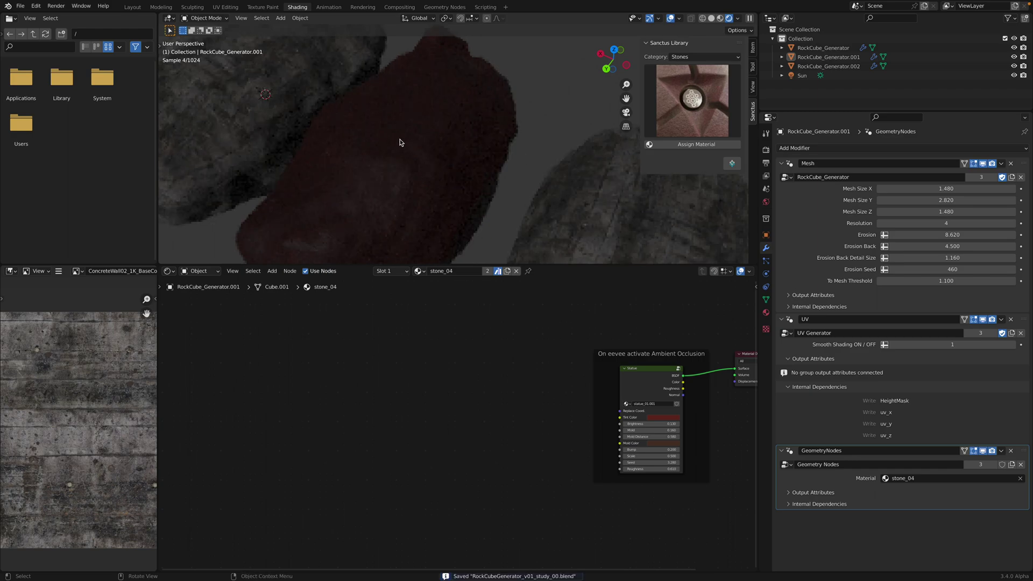
Examine the stone_04 shader nodes of the middle rock and switch the viewport to solid shading
left_click(400, 142)
middle_click_drag(512, 350, 369, 381)
scroll(370, 381, "down", 5)
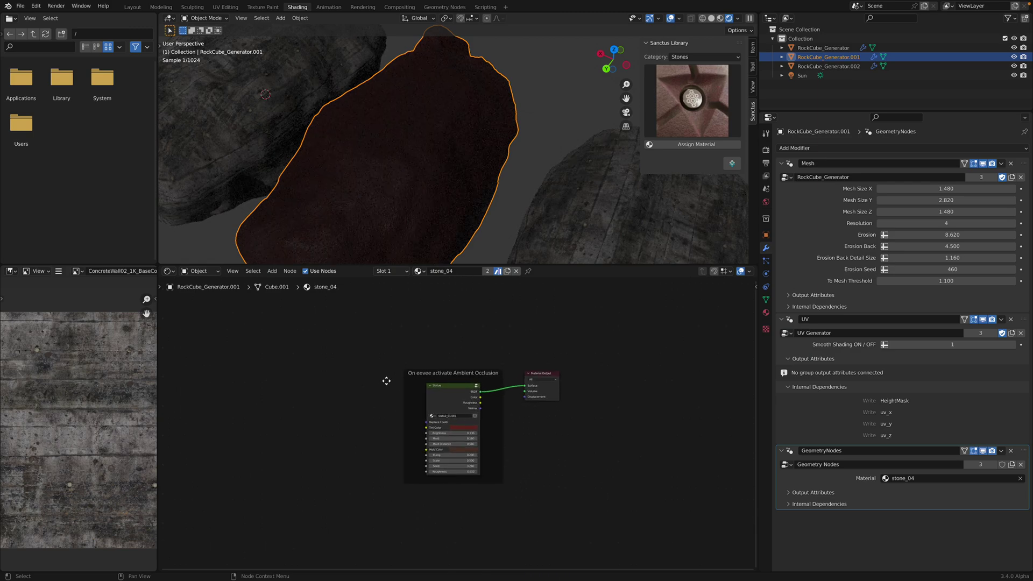
scroll(385, 381, "up", 2)
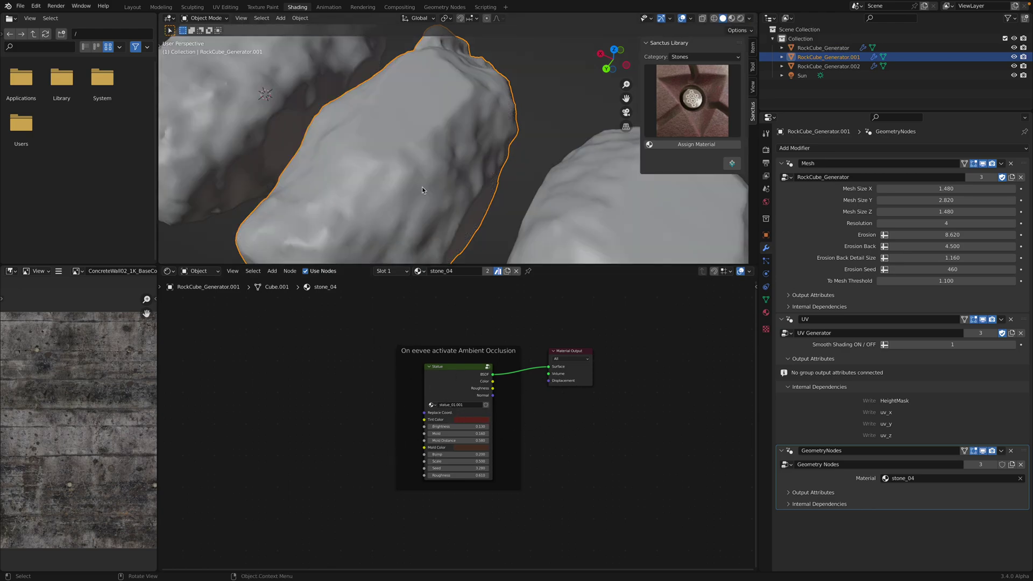
Select the rock RockCube_Generator and assign it the library's Marble Travertine material
scroll(424, 187, "down", 3)
scroll(458, 163, "down", 1)
middle_click_drag(458, 163, 473, 164)
left_click(366, 121)
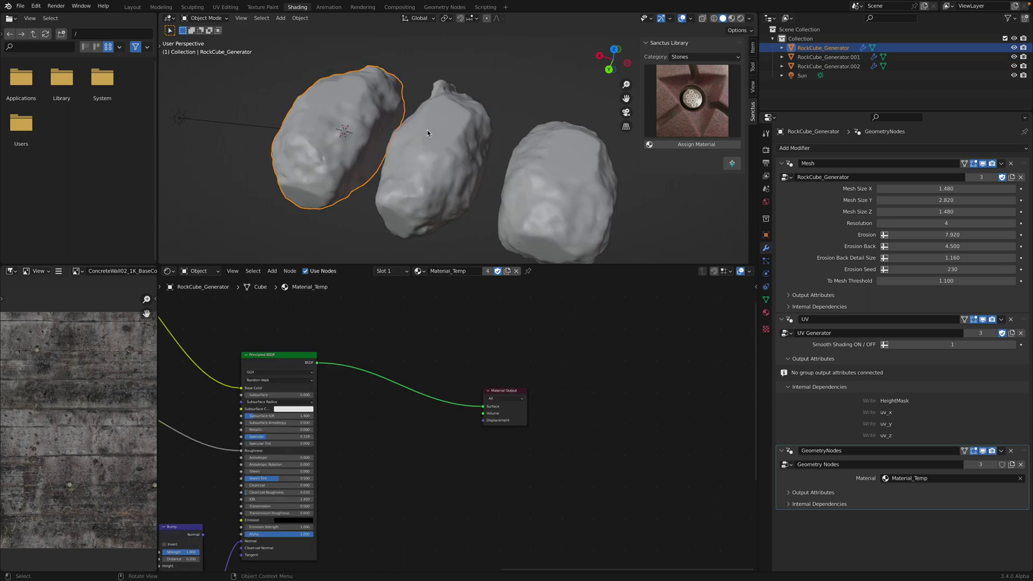
middle_click_drag(427, 131, 413, 132)
left_click(699, 109)
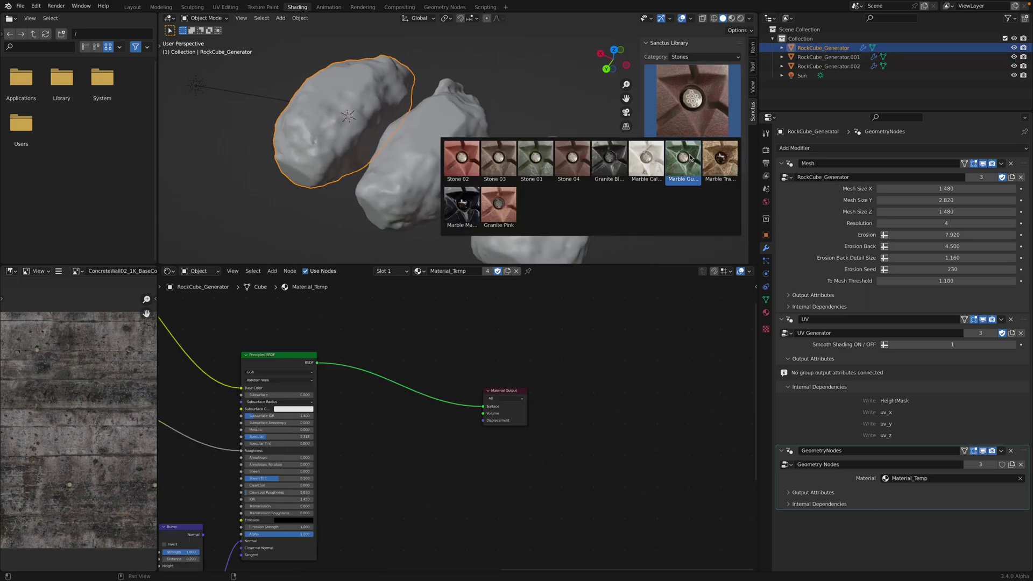
left_click(720, 158)
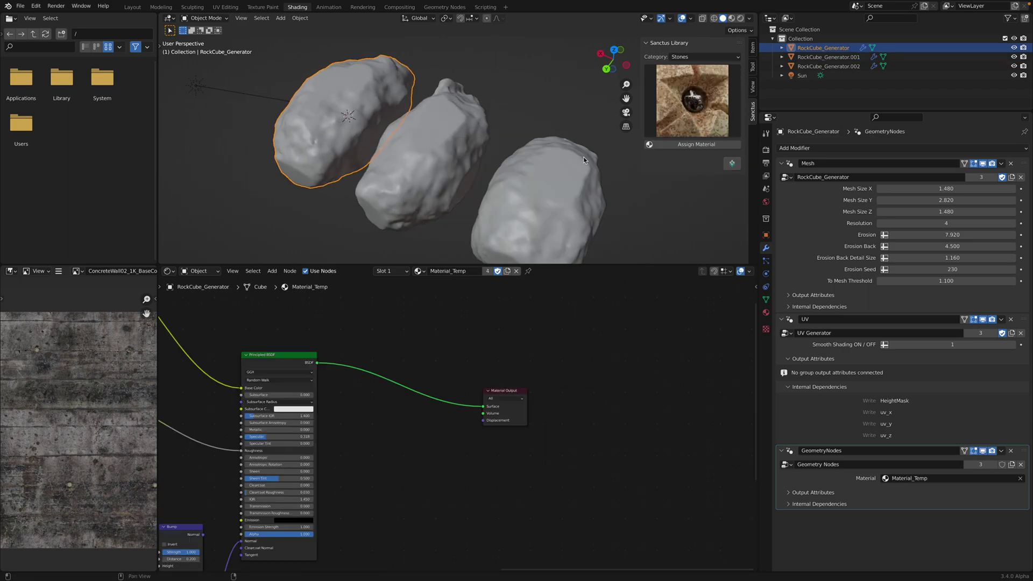
left_click(706, 145)
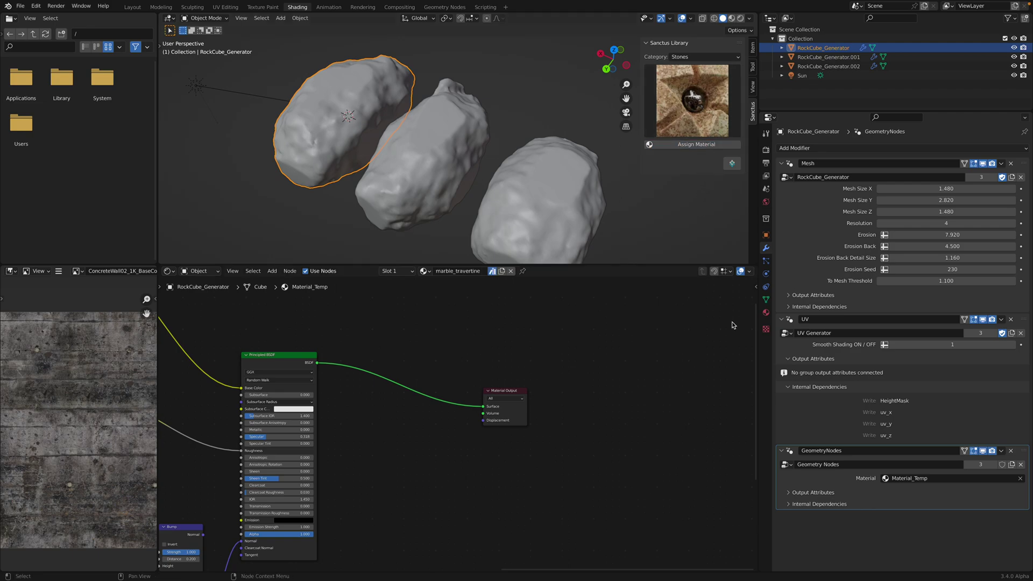
Set the Material of RockCube_Generator's GeometryNodes modifier to marble_travertine and save the file
left_click(904, 478)
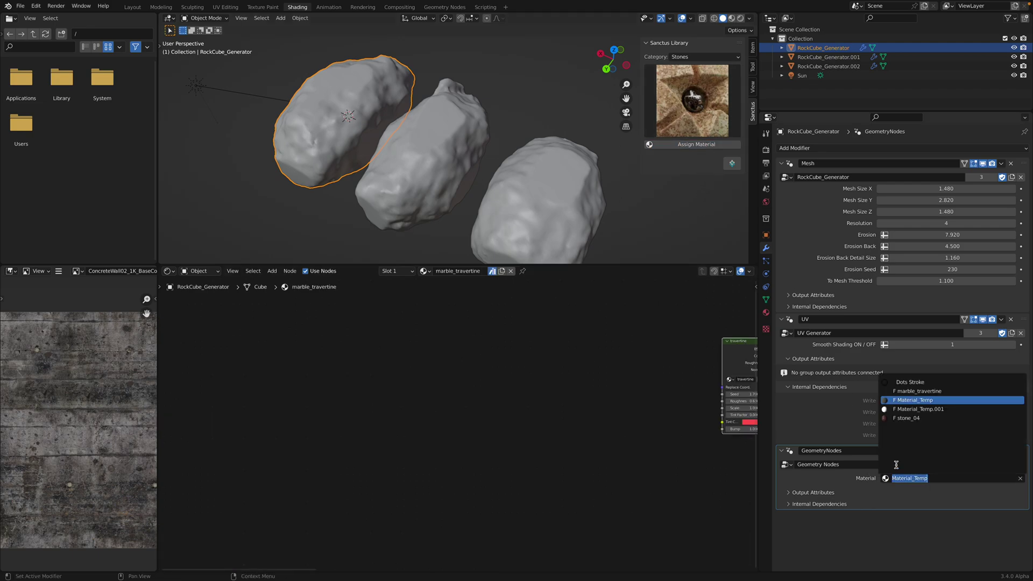
left_click(903, 391)
middle_click_drag(487, 202, 518, 118)
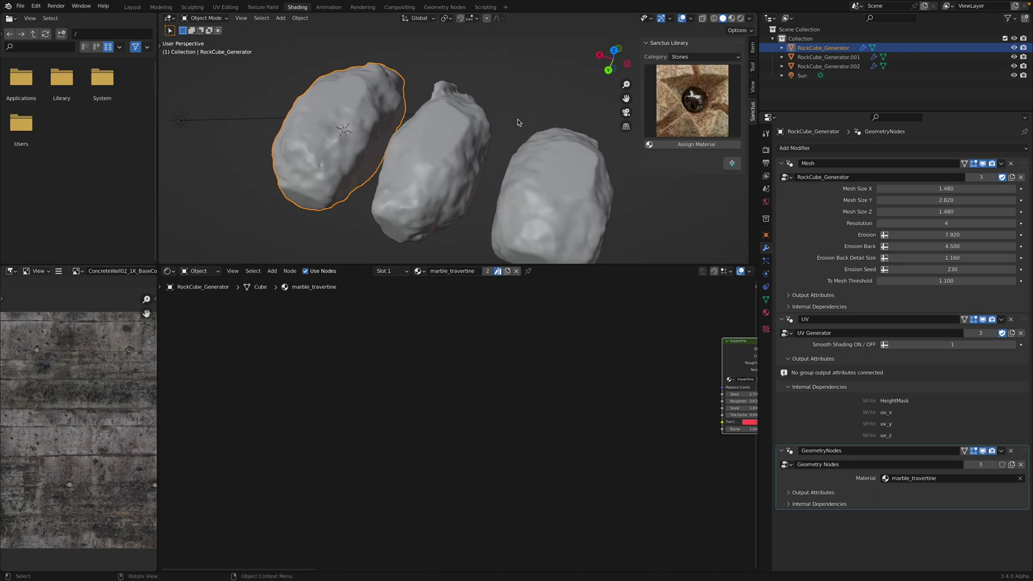
key("ctrl+s")
Show the deselected rocks in rendered shading and enable viewport denoising in the Cycles sampling settings
left_click(740, 19)
key("alt+a")
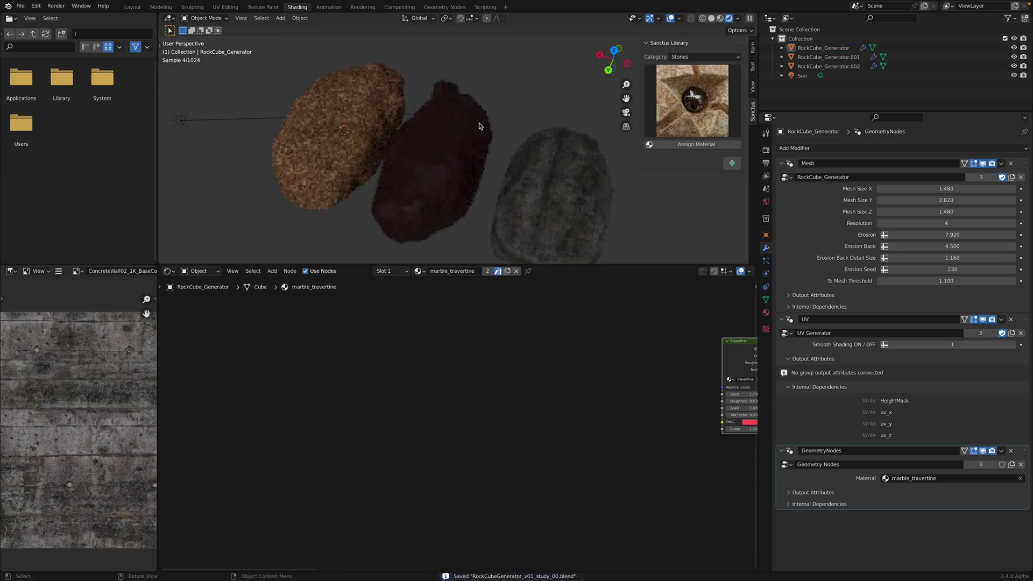
left_click(764, 151)
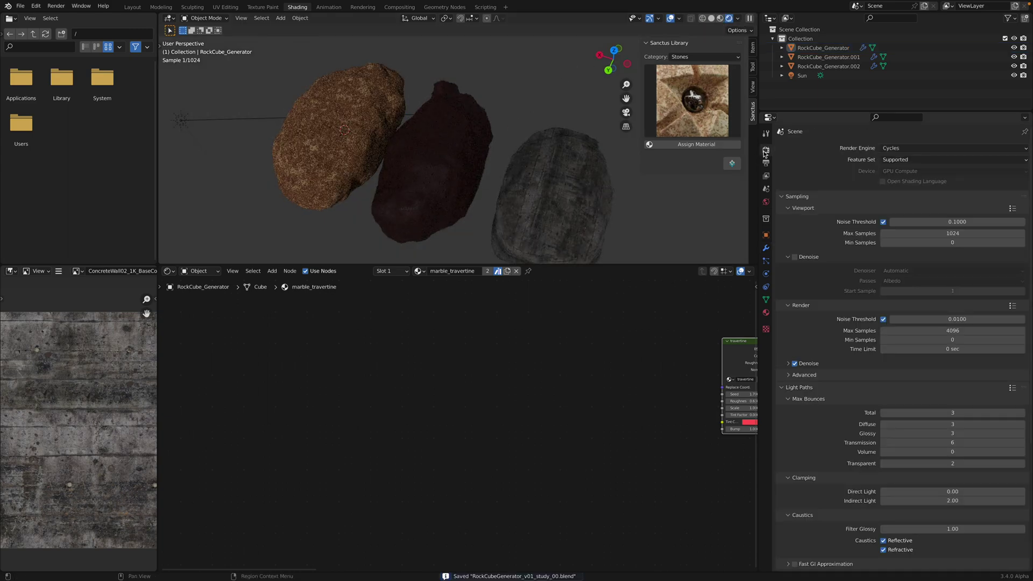
left_click(795, 257)
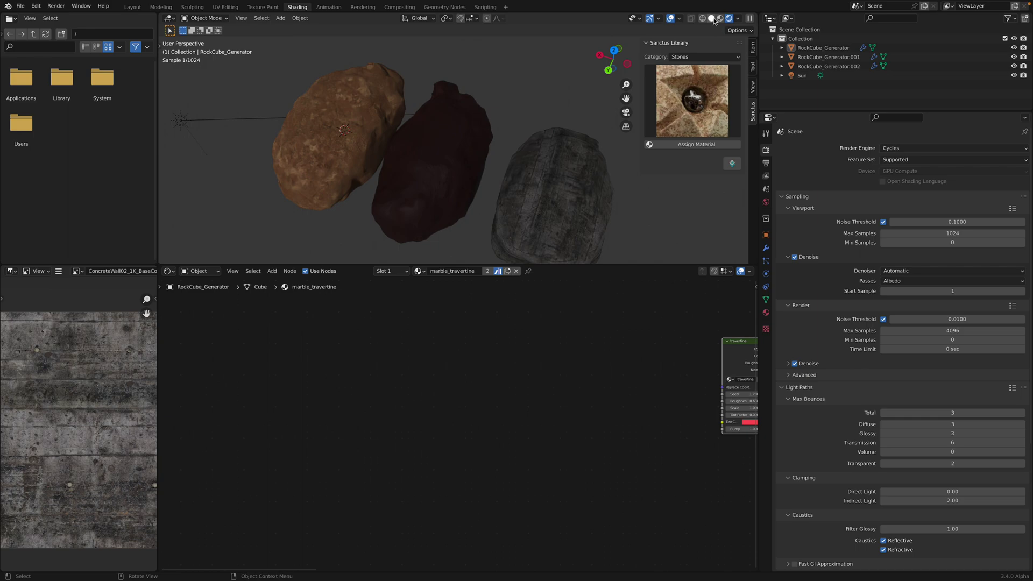
Return the viewport to solid shading, save the file and make the 3D view taller
key("z")
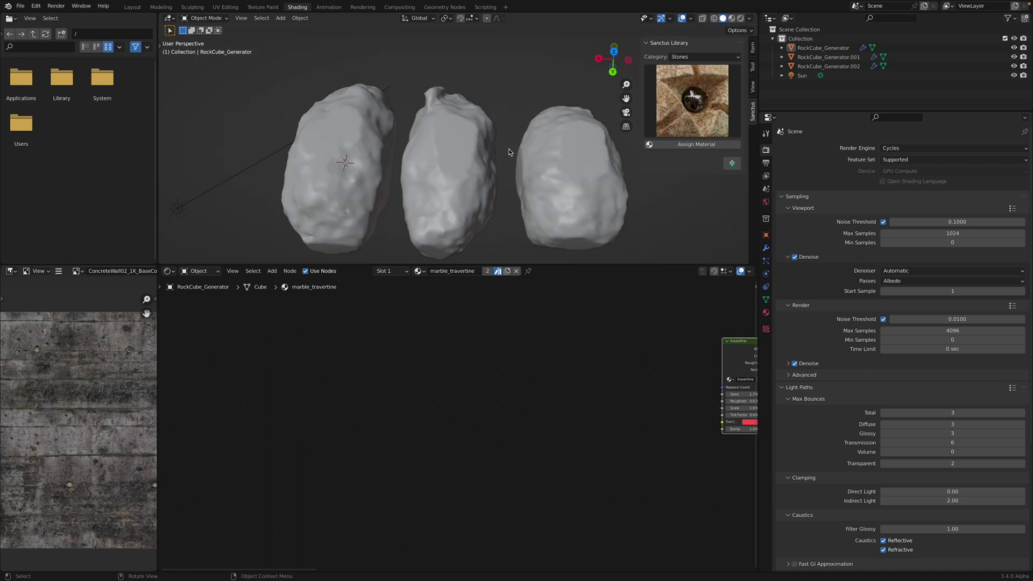
middle_click_drag(510, 153, 581, 257)
key("ctrl+s")
left_click_drag(581, 265, 581, 321)
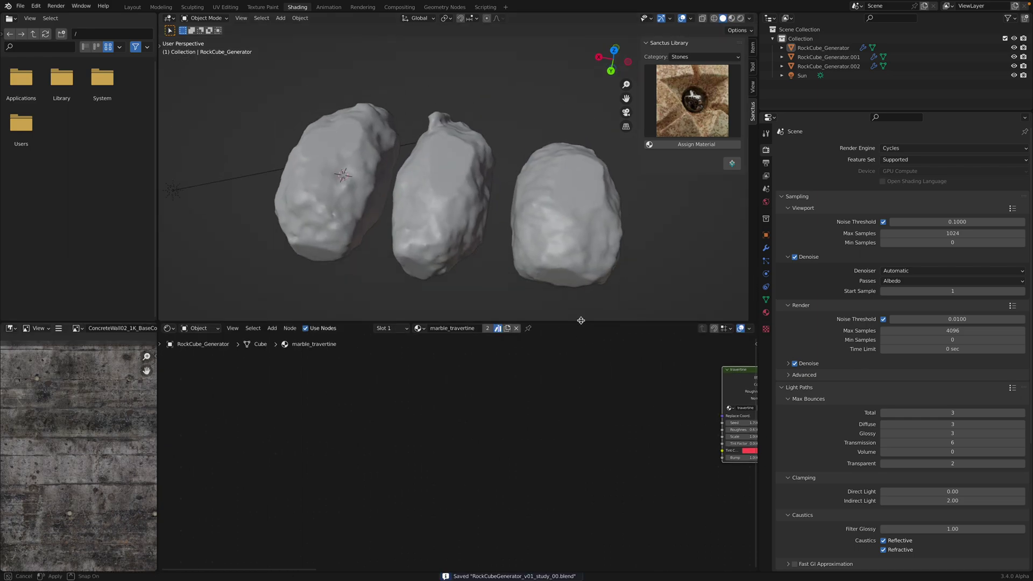
Show the RockCube_Generator node tree from the middle rock's Mesh modifier in the Geometry Node Editor
left_click(441, 235)
middle_click_drag(467, 232, 471, 226)
left_click(766, 248)
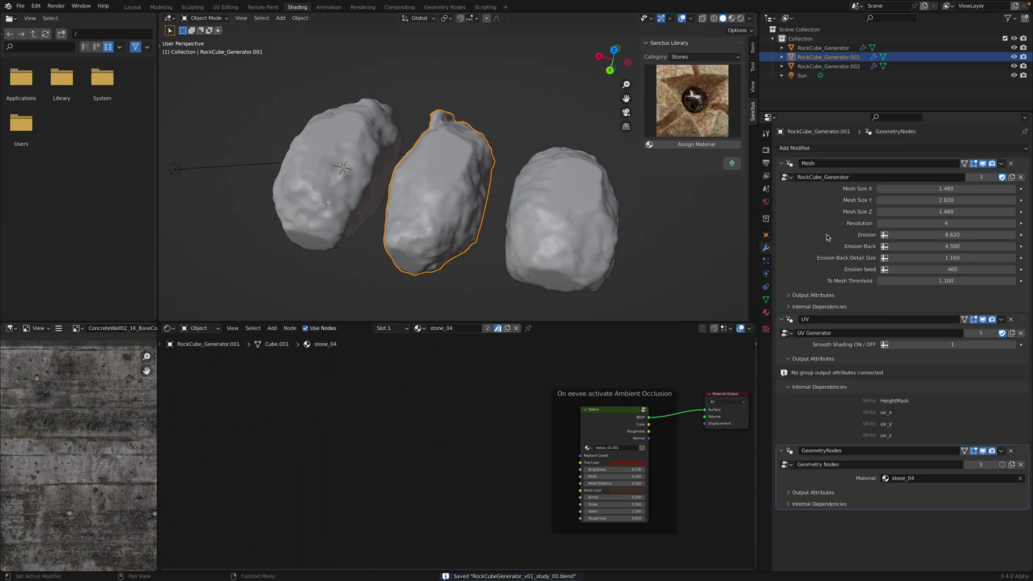
left_click(1023, 176)
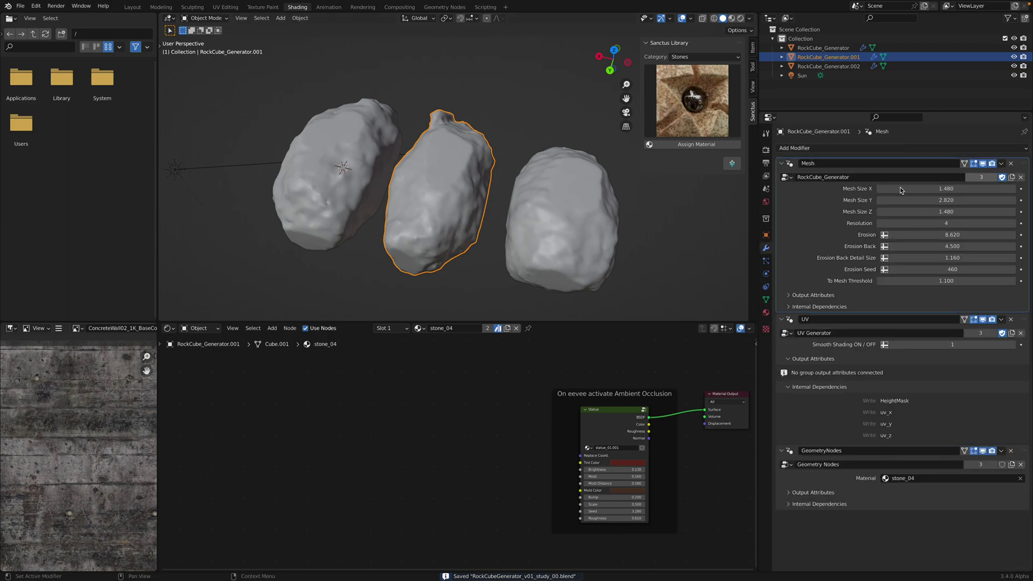
left_click(169, 328)
left_click(204, 415)
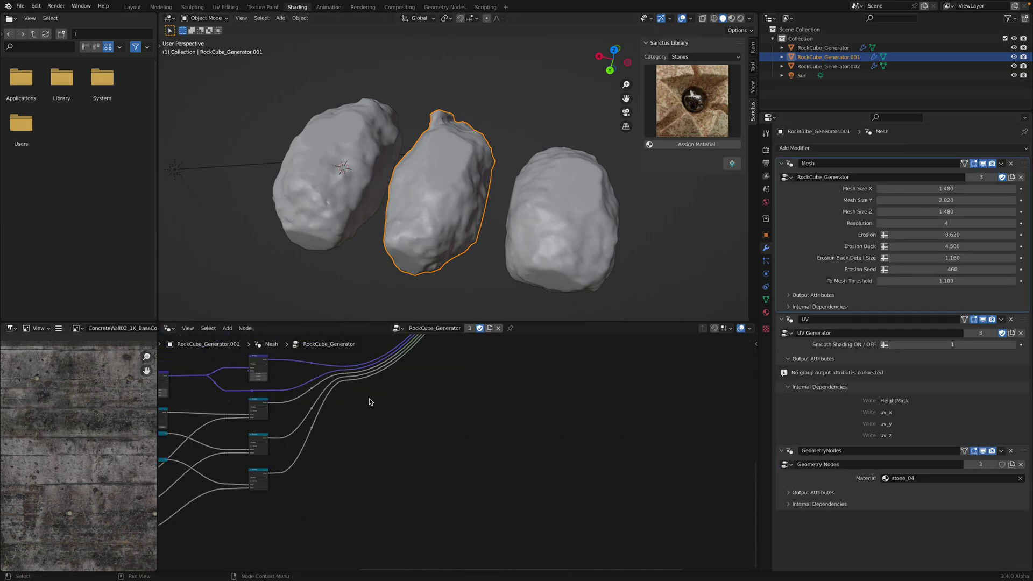
Enlarge the node editor over the image editor and into the 3D view's space, showing the tree's output end
scroll(381, 457, "down", 1)
middle_click_drag(481, 392, 334, 447)
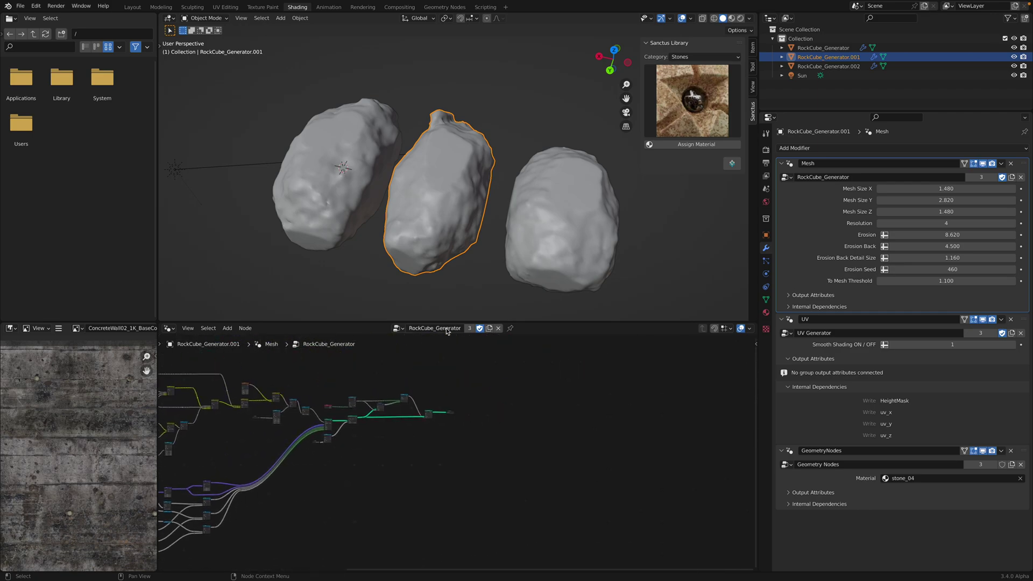
left_click_drag(448, 323, 81, 323)
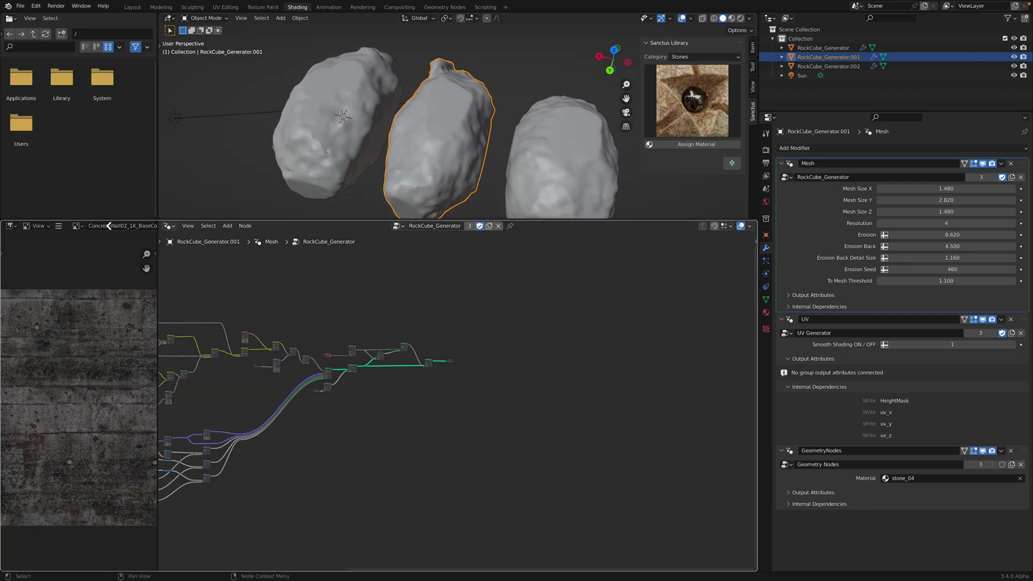
scroll(296, 339, "up", 6)
scroll(330, 367, "up", 11)
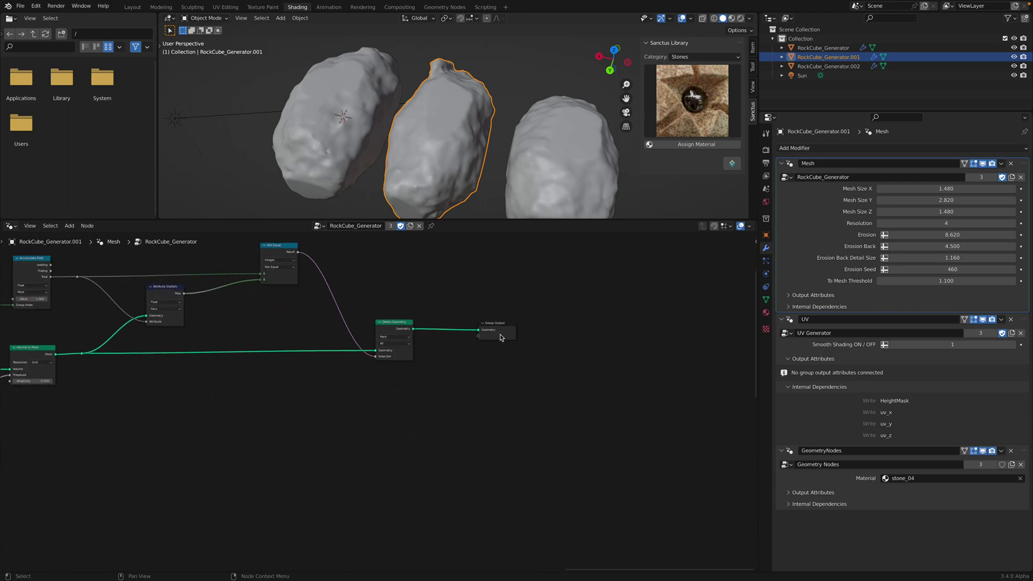
Spread out the Group Output, Delete Geometry and Not Equal nodes at the end of the RockCube_Generator tree
left_click_drag(521, 308, 481, 375)
middle_click_drag(403, 313, 472, 362)
left_click_drag(465, 351, 433, 338)
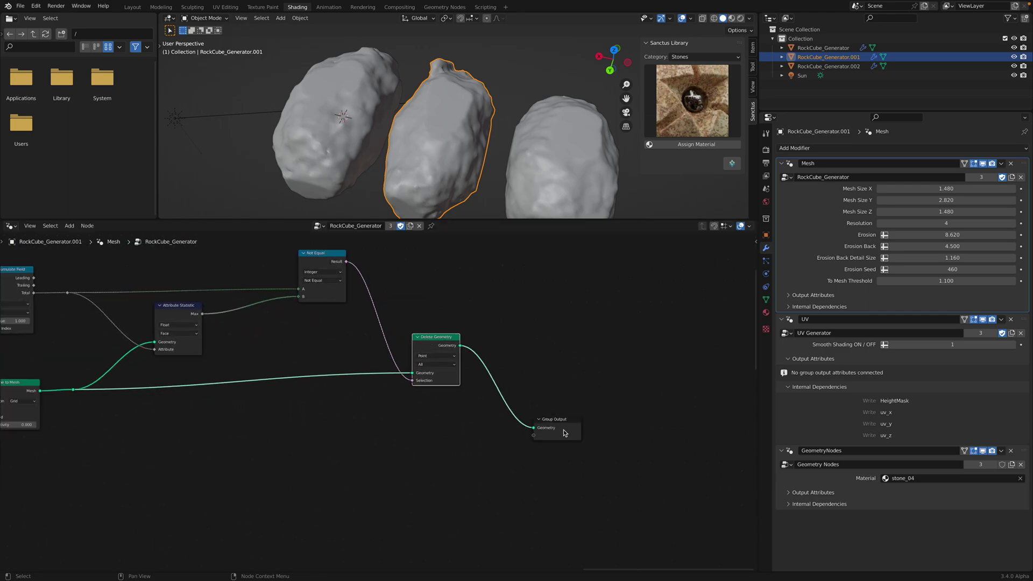
left_click_drag(564, 431, 578, 419)
middle_click_drag(459, 315, 524, 337)
left_click_drag(437, 291, 426, 280)
Reposition the Accumulate Field and Volume to Mesh nodes to make their connections easier to read
middle_click_drag(291, 306, 371, 315)
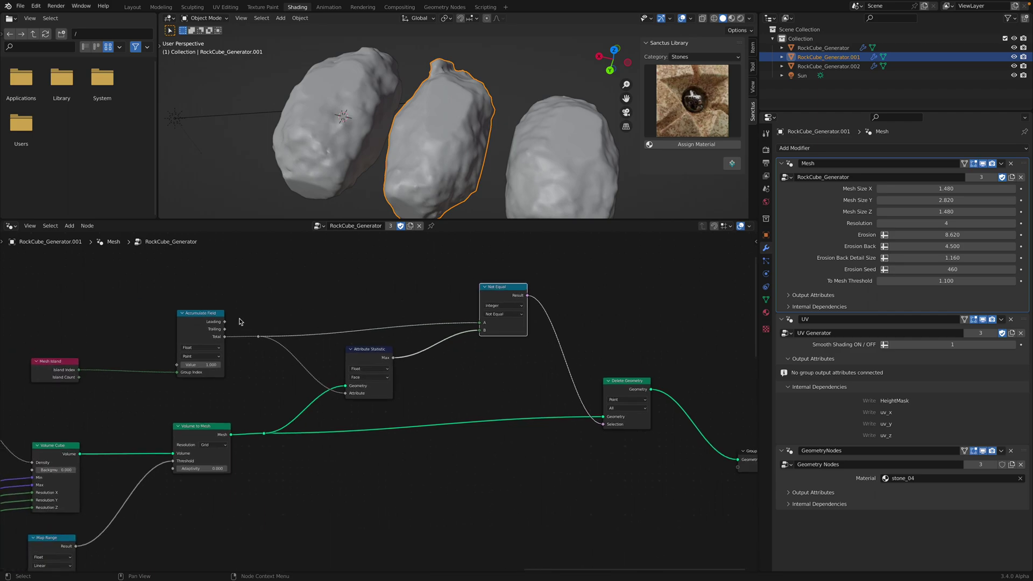
left_click_drag(199, 314, 213, 292)
middle_click_drag(301, 333, 346, 283)
scroll(385, 332, "down", 2)
left_click_drag(270, 379, 277, 378)
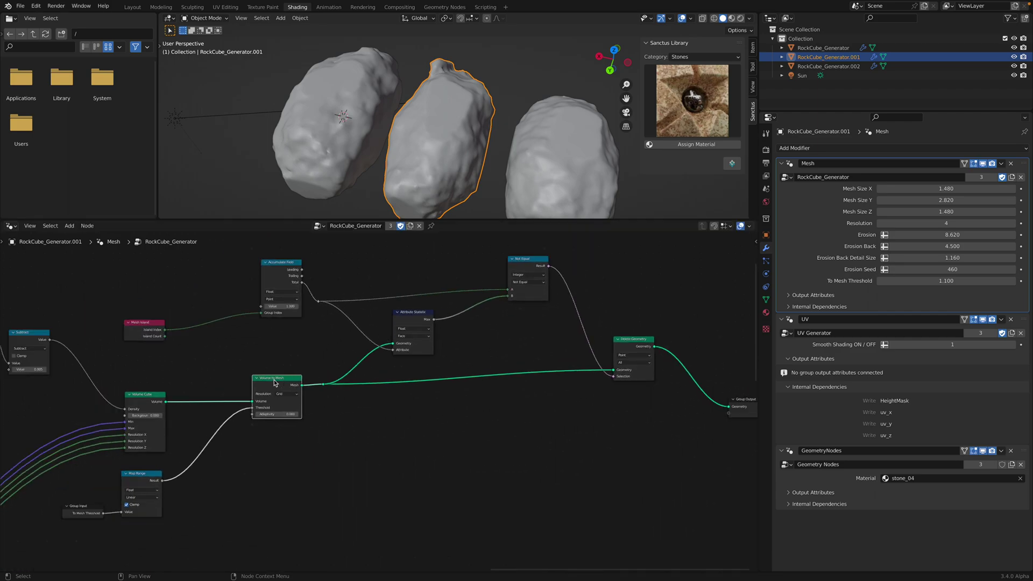
middle_click_drag(287, 367, 389, 318)
scroll(388, 318, "up", 3)
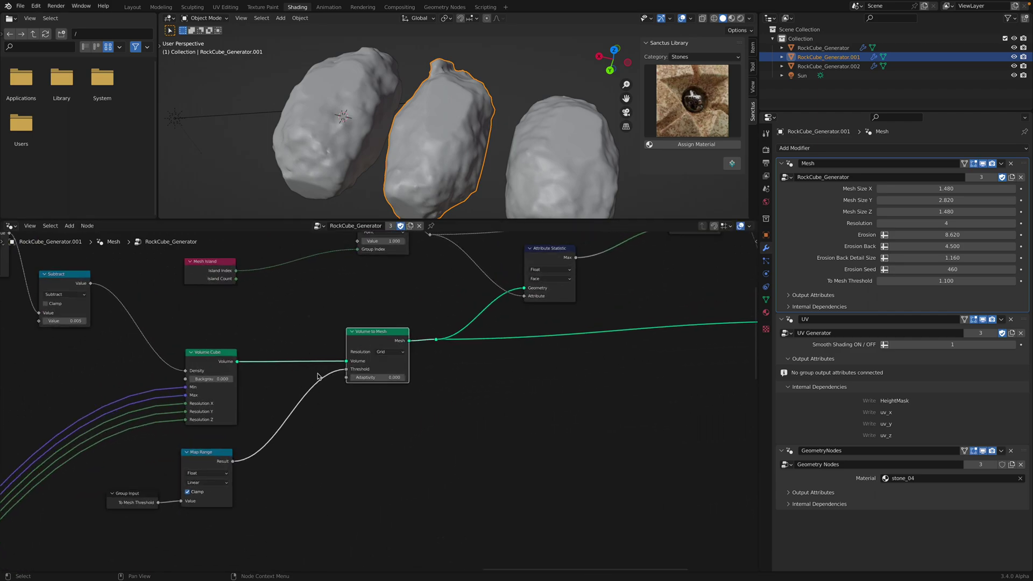
Reposition the Volume Cube, Map Range and To Mesh Threshold input nodes closer to the Volume to Mesh node
middle_click_drag(260, 351, 347, 353)
left_click_drag(303, 353, 300, 346)
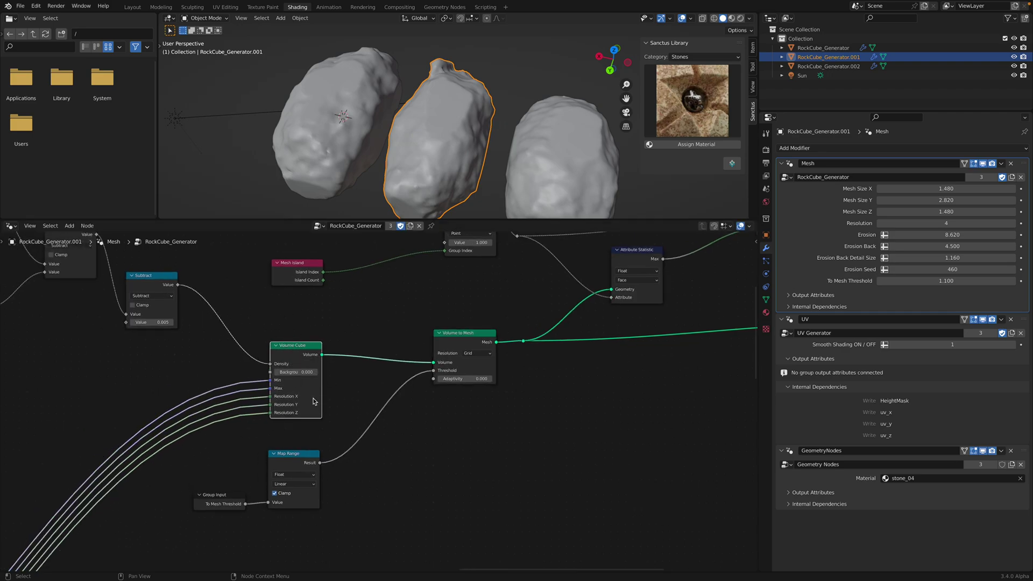
left_click_drag(310, 458, 377, 430)
left_click_drag(225, 492, 287, 458)
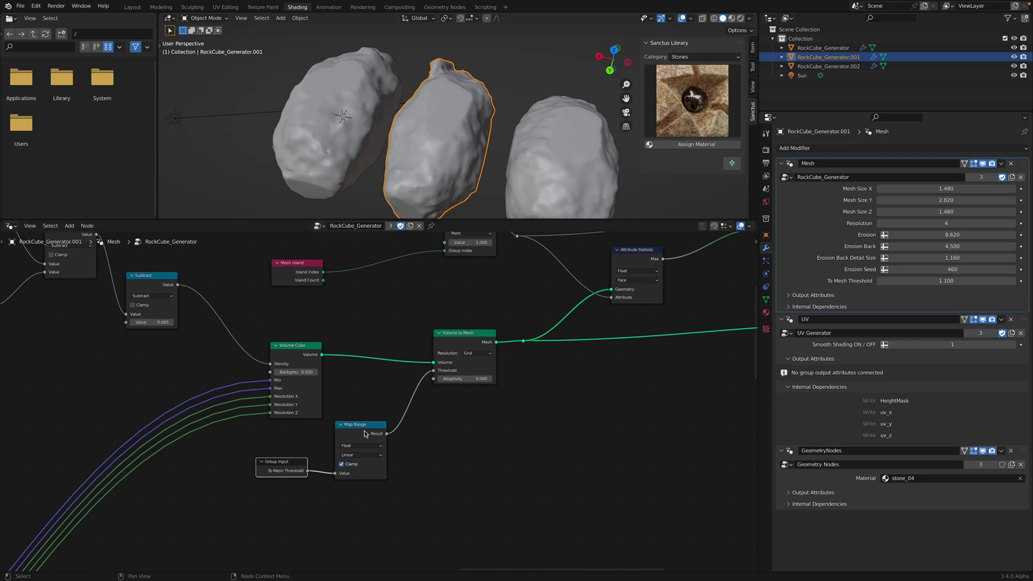
Try a Volume to Mesh Adaptivity of 0.523 with the rocks shown in wireframe, cancel it and save the file
middle_click_drag(287, 459, 206, 470)
mouse_move(431, 179)
middle_mouse_down()
mouse_move(502, 144)
mouse_move(491, 139)
middle_mouse_up()
key("shift+z")
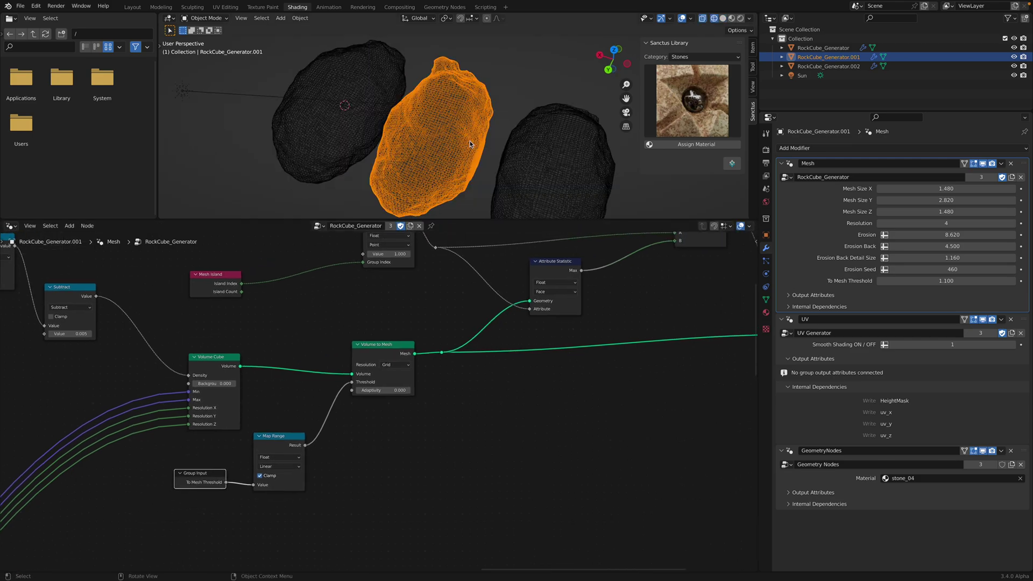
left_click_drag(396, 390, 424, 390)
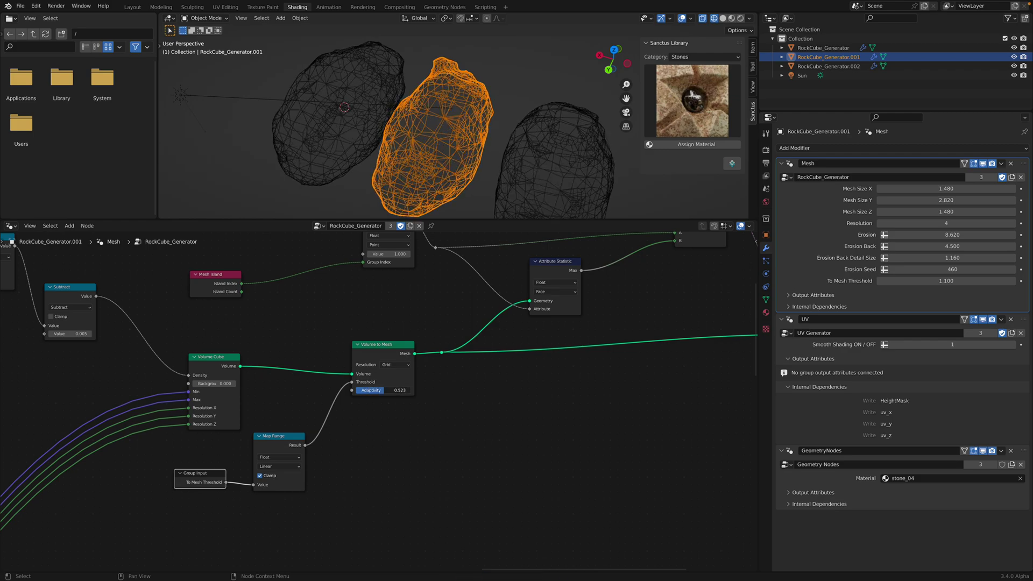
key("Escape")
key("ctrl+s")
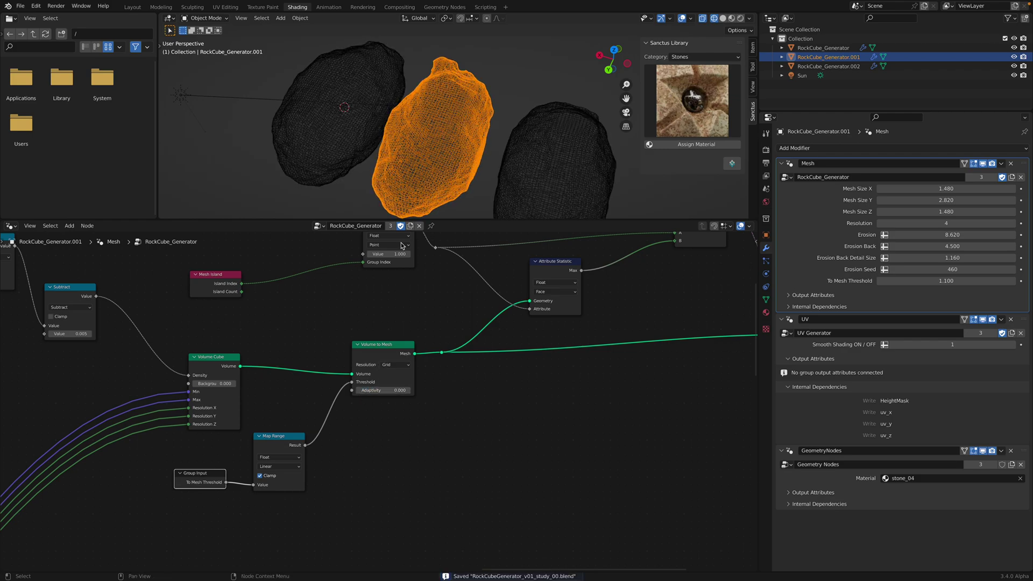
Rearrange the Mesh Island, Accumulate Field and Attribute Statistic nodes above the Volume to Mesh branch to clarify their links
middle_click_drag(477, 125, 516, 129)
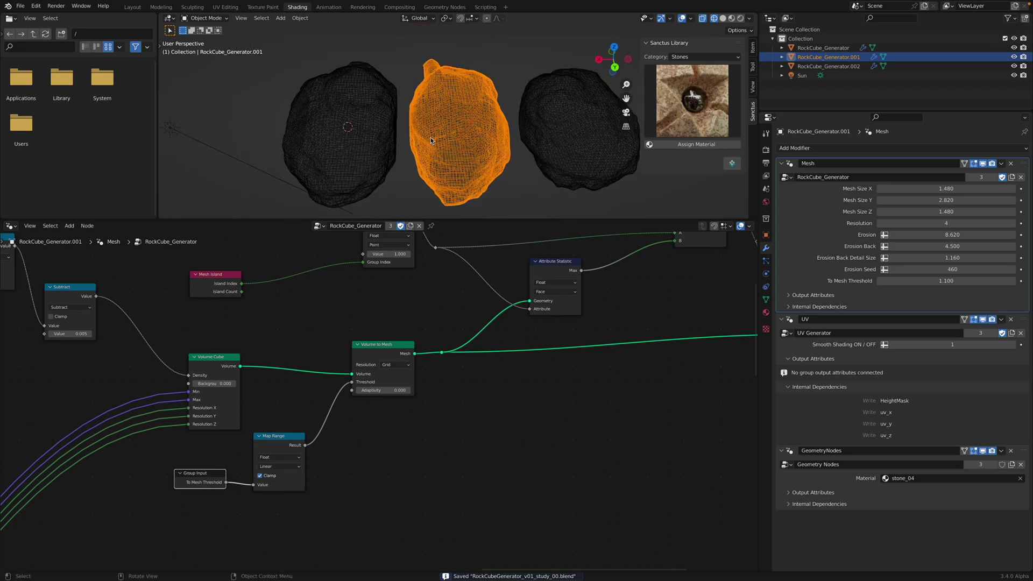
scroll(334, 413, "down", 2)
scroll(335, 414, "up", 1)
middle_click_drag(335, 413, 438, 447)
left_click_drag(337, 316, 375, 272)
middle_click_drag(436, 278, 394, 330)
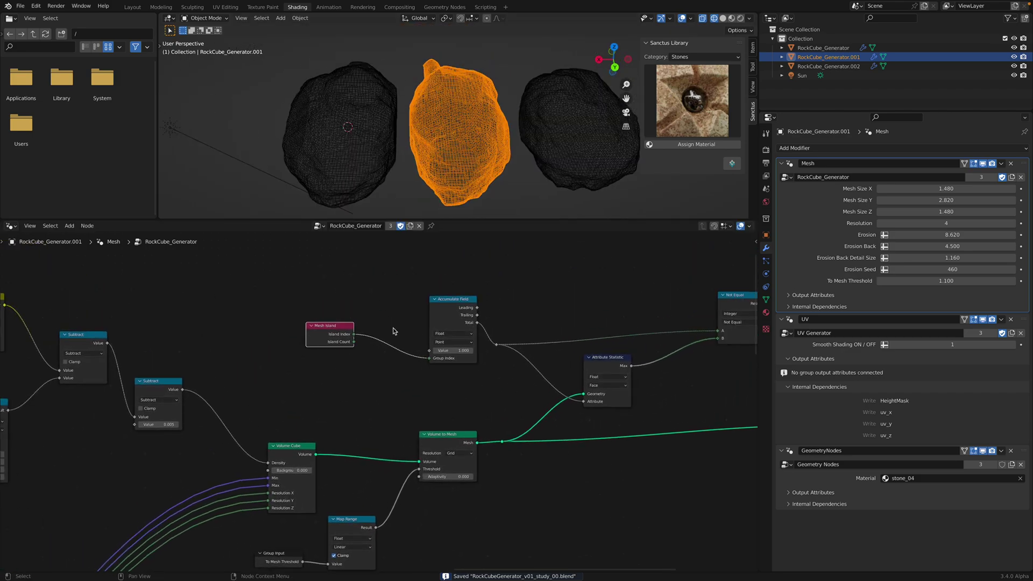
left_click_drag(455, 304, 428, 288)
left_click_drag(327, 325, 350, 292)
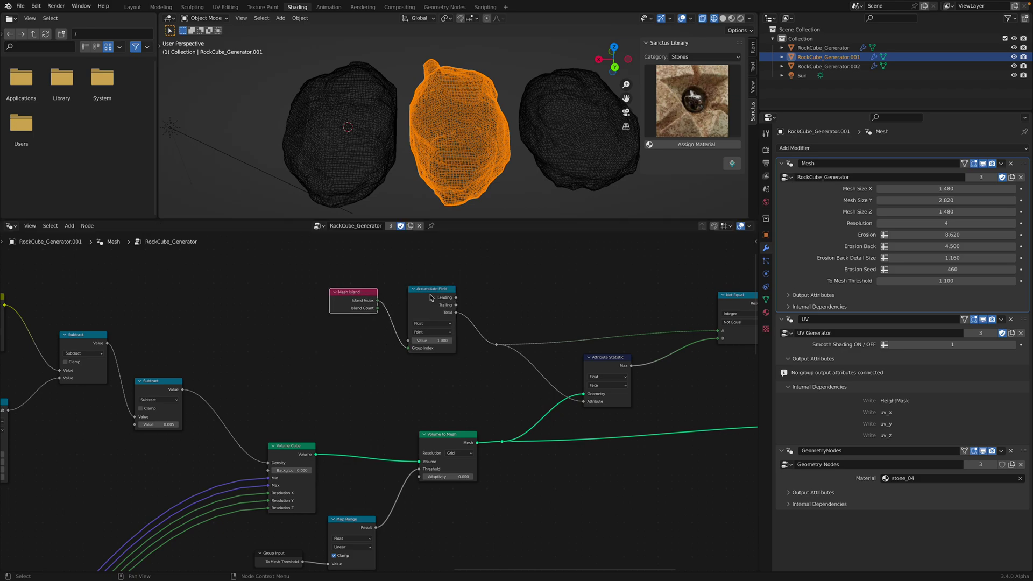
left_click_drag(427, 289, 467, 267)
middle_click_drag(527, 319, 413, 320)
left_click_drag(502, 360, 517, 353)
left_click_drag(362, 275, 338, 264)
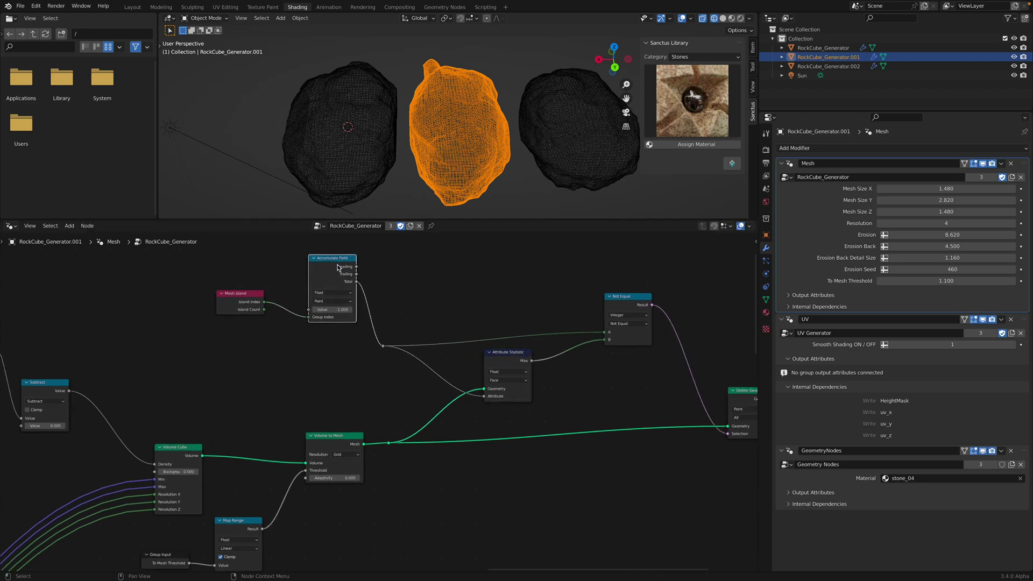
Move the Not Equal, Delete Geometry and Group Output nodes closer together at the tree's output end
middle_click_drag(480, 348, 289, 338)
left_click_drag(446, 293, 437, 289)
middle_click_drag(464, 311, 433, 306)
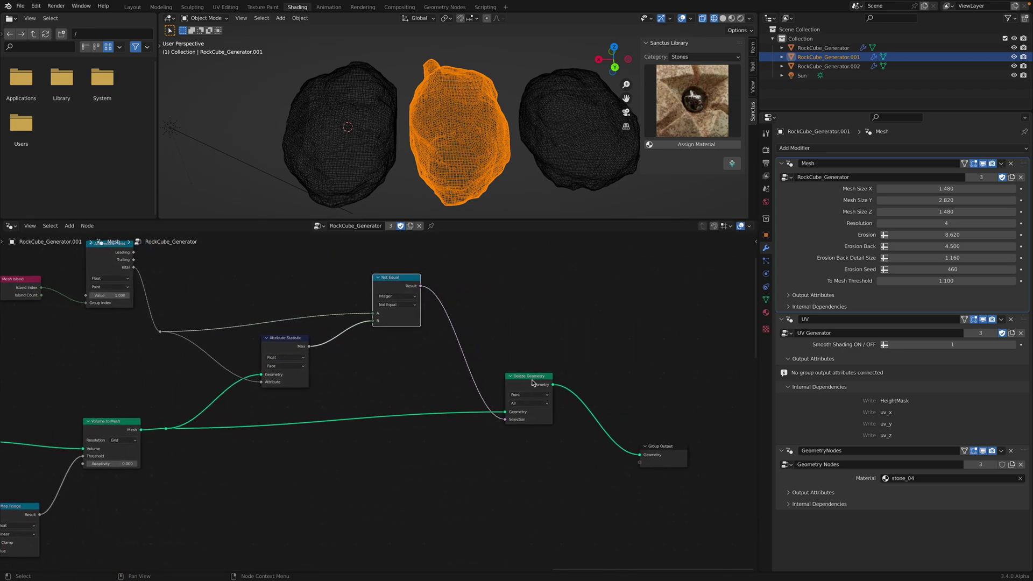
left_click_drag(526, 379, 486, 360)
left_click_drag(671, 447, 611, 395)
Mute and unmute the Delete Geometry node to compare the rocks, and select the Not Equal node
left_click(496, 359)
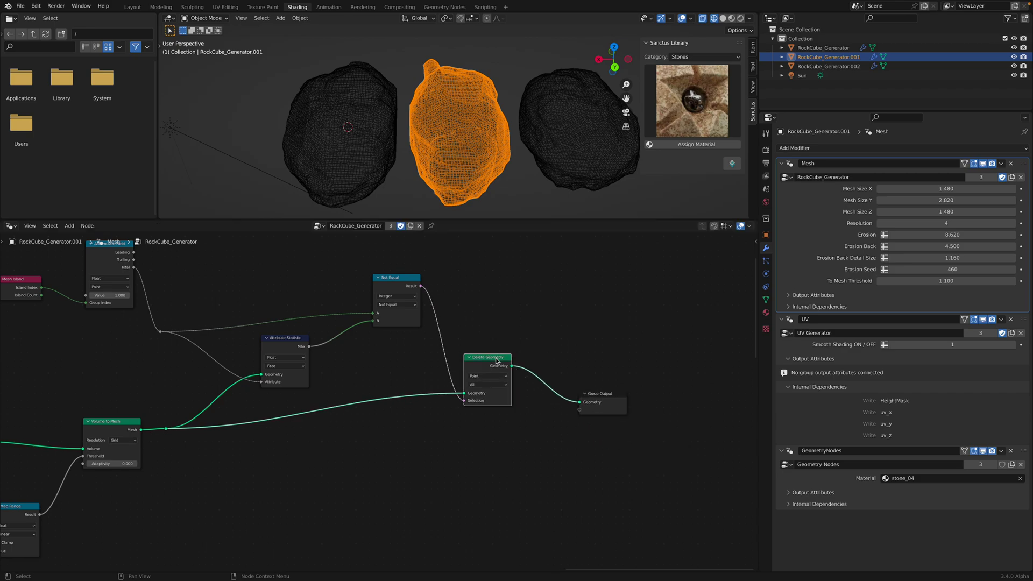
key("m")
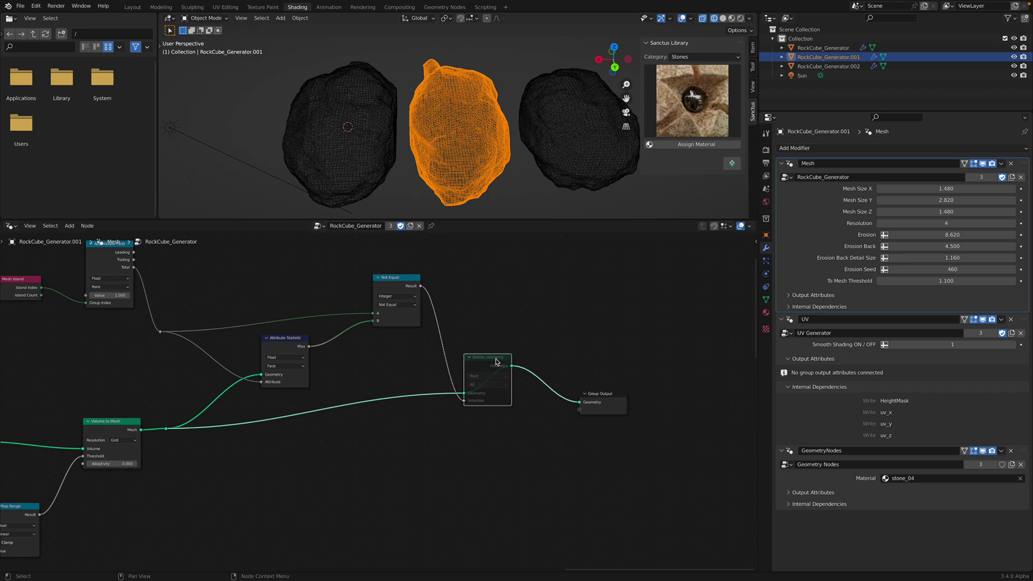
key("m")
left_click(403, 278)
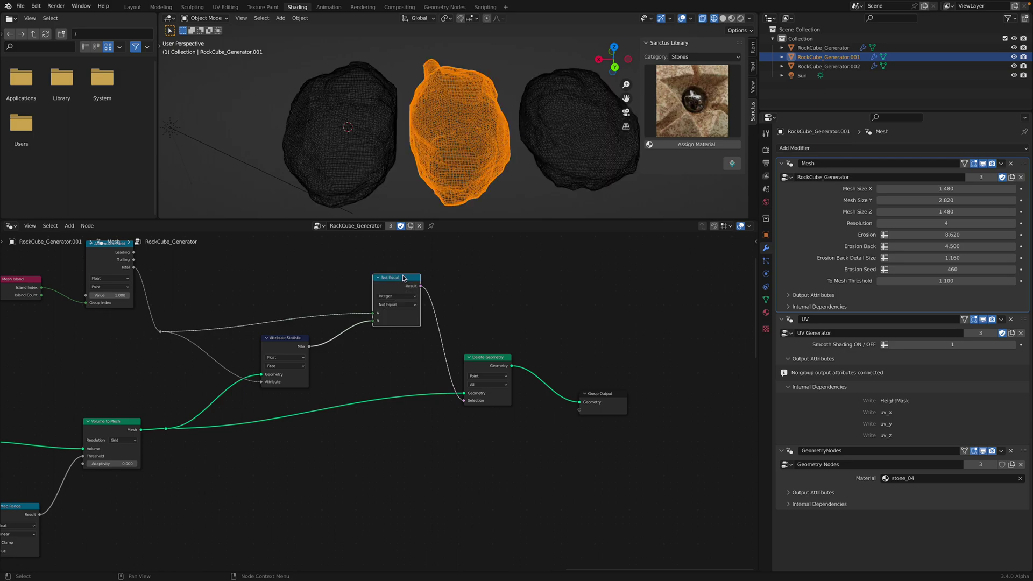
Examine the node tree upstream from Delete Geometry, through Volume Cube, to the Subtract, Multiply, Mix and Noise Texture nodes
middle_click_drag(357, 382, 459, 371)
left_click(390, 331)
middle_click_drag(379, 344, 499, 323)
middle_click_drag(336, 394, 462, 384)
left_click_drag(302, 392, 298, 367)
middle_click_drag(455, 380, 589, 376)
middle_click_drag(507, 374, 591, 398)
middle_click_drag(447, 345, 596, 378)
scroll(449, 339, "down", 2)
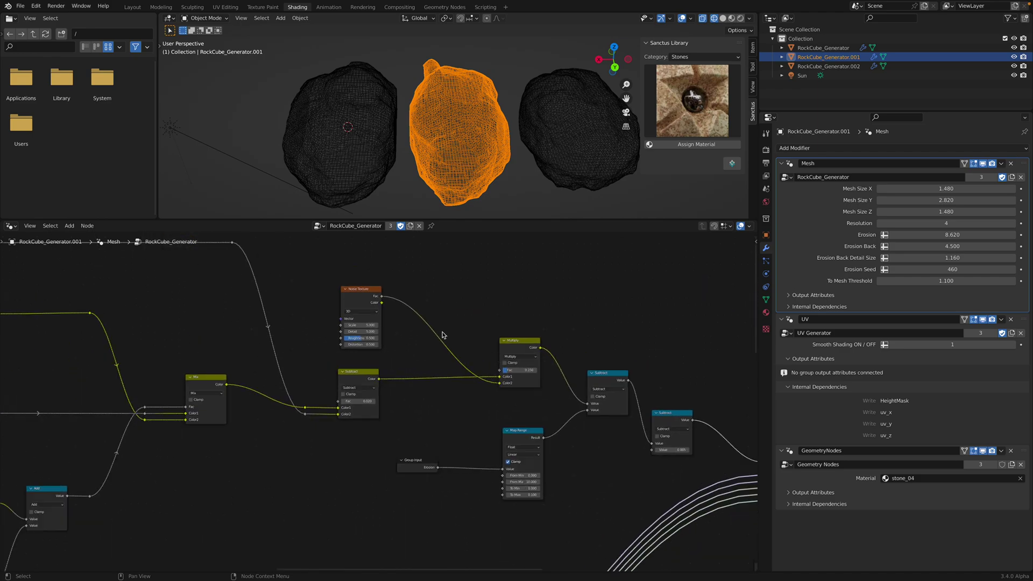
middle_click_drag(513, 352, 359, 312)
scroll(496, 357, "up", 3)
middle_click_drag(580, 385, 516, 357)
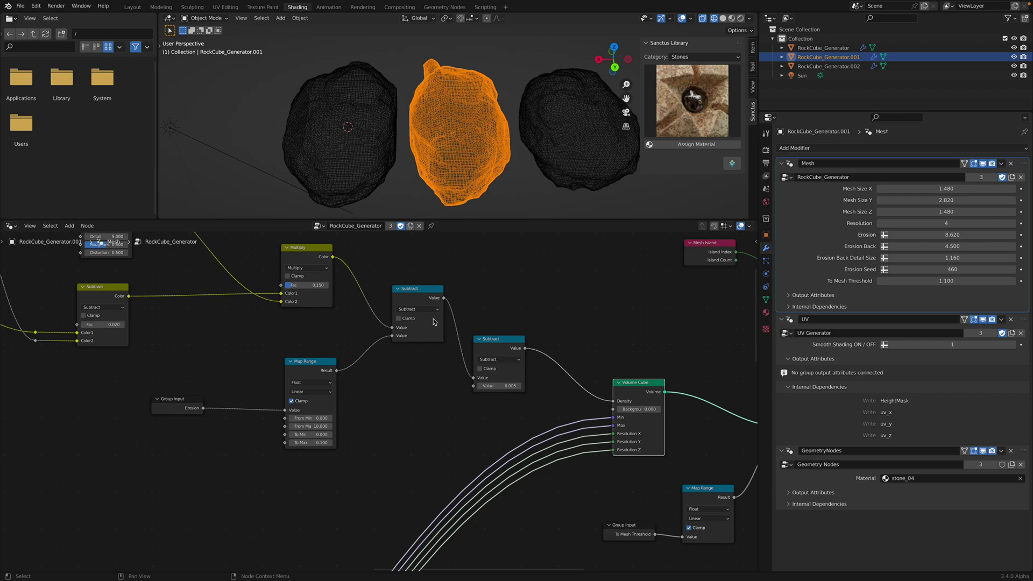
middle_click_drag(251, 274, 358, 318)
middle_click_drag(267, 291, 317, 330)
Try a Scale of 3 on the Noise Texture node feeding Multiply, and set it back to 5
left_click(263, 279)
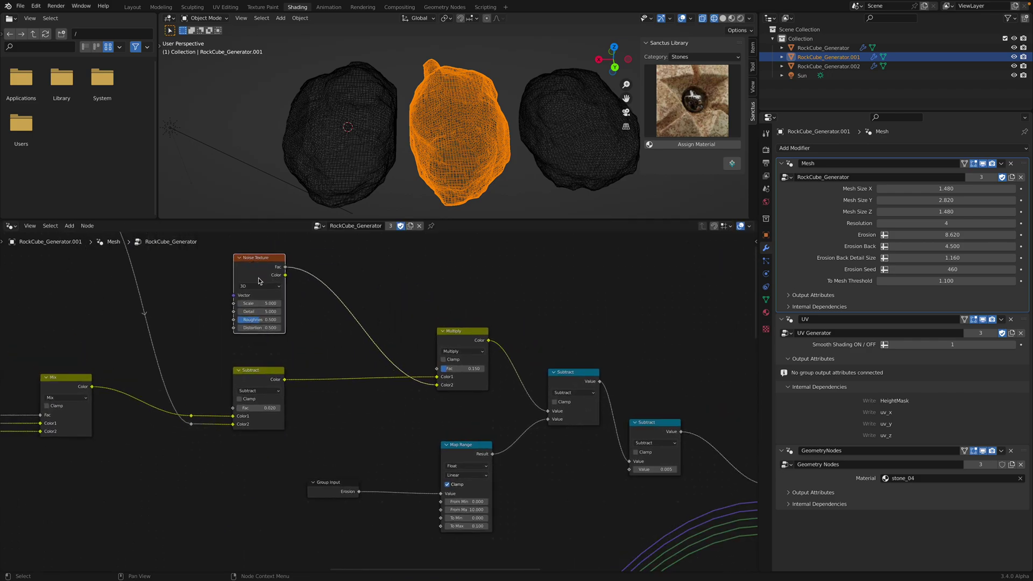
left_click(260, 302)
type("3")
key("Return")
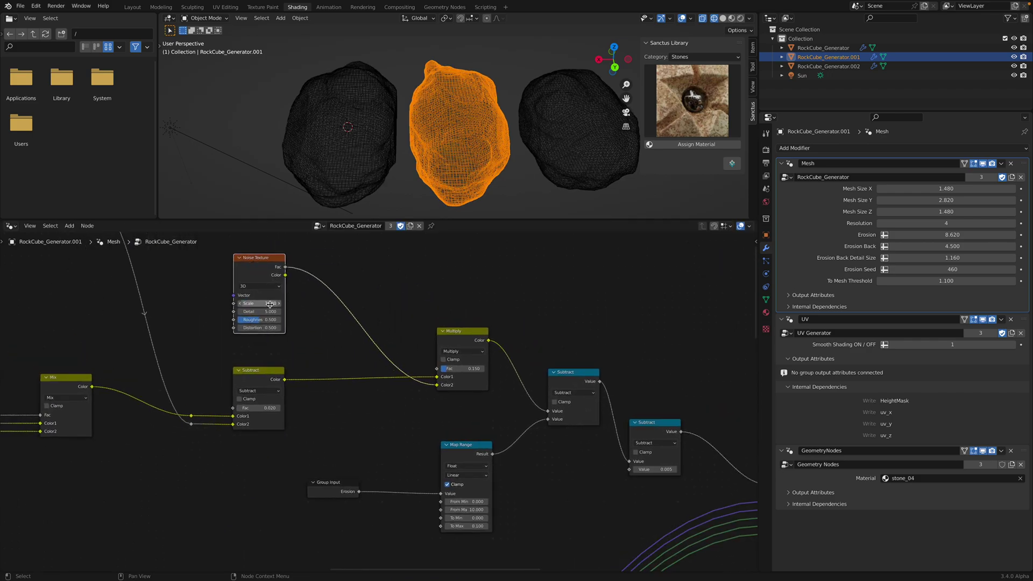
left_click(273, 305)
type("5")
key("Return")
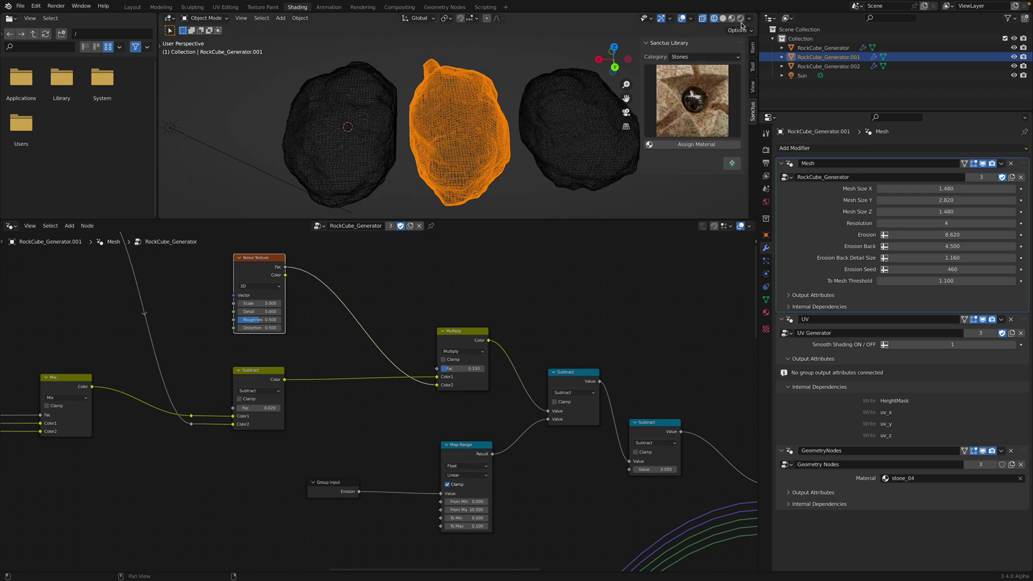
View the rocks in rendered shading and lower the dark grey rock's To Mesh Threshold to 0.640
left_click(741, 20)
middle_click_drag(546, 70, 513, 72)
left_click(526, 84)
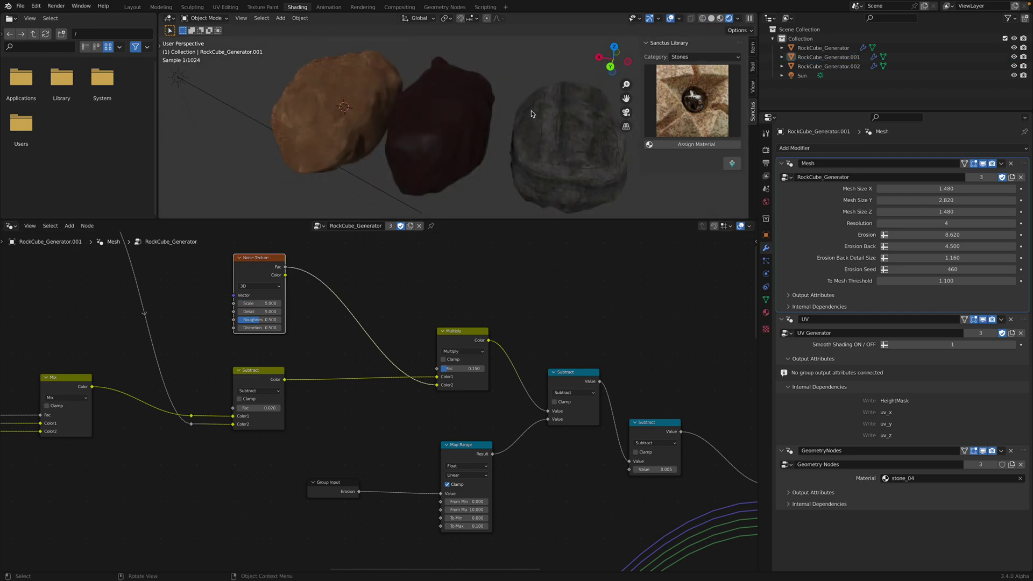
left_click(566, 124)
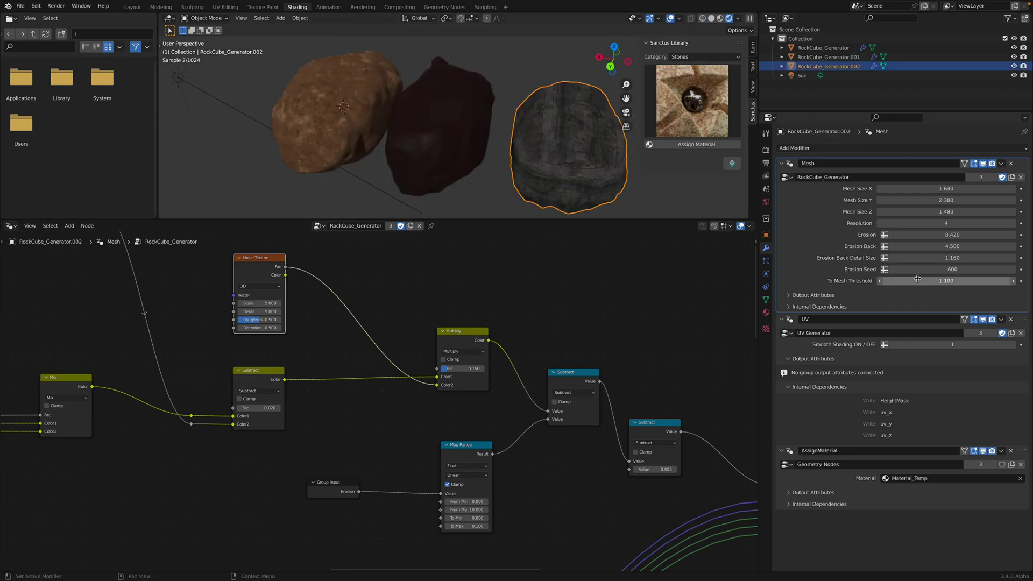
left_click_drag(924, 280, 902, 280)
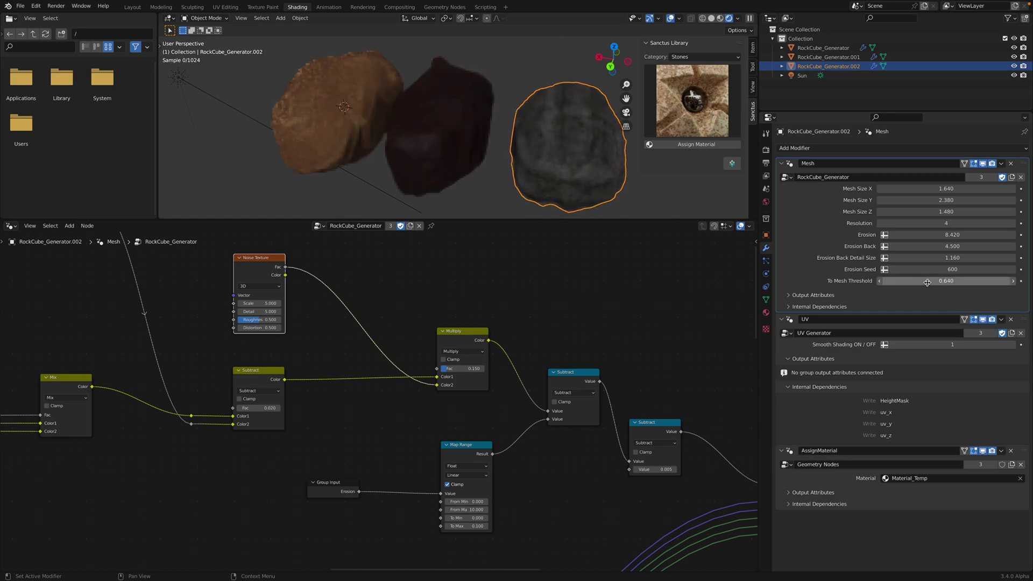
left_click(719, 19)
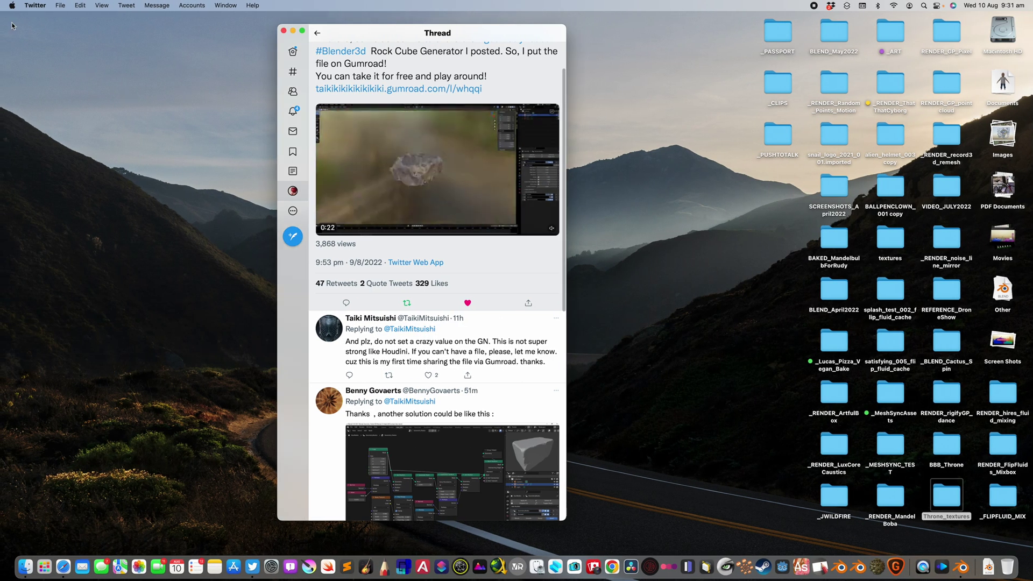
Force quit the unresponsive Blender through the macOS Force Quit Applications window
left_click(12, 5)
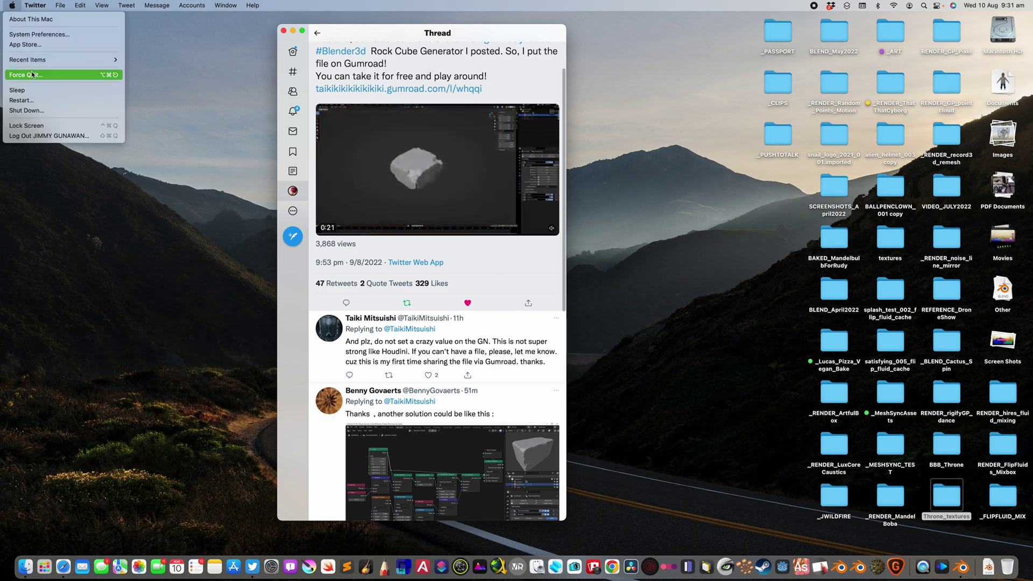
left_click(167, 106)
key("super+alt+Escape")
left_click(463, 156)
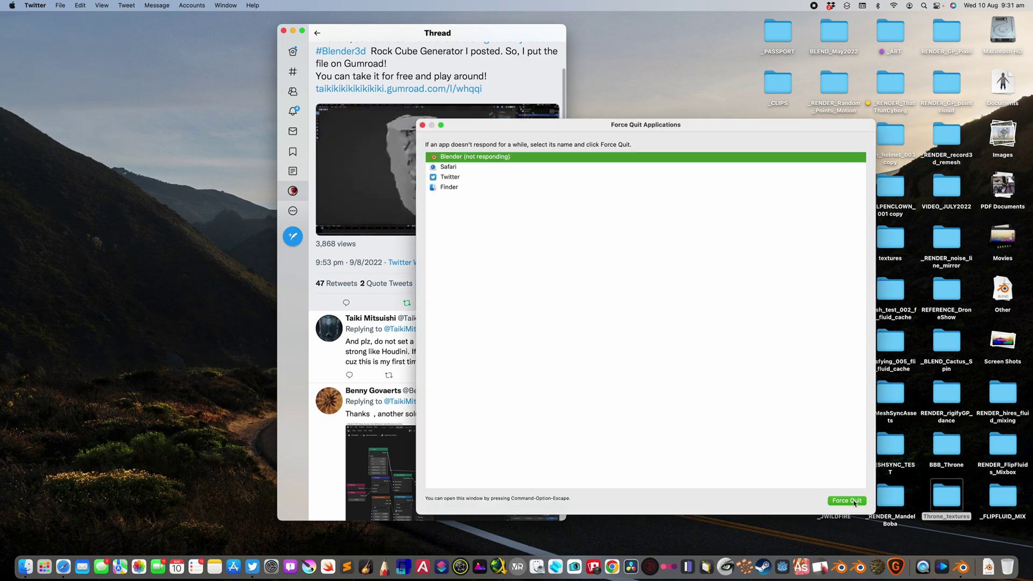
key("Return")
key("Return")
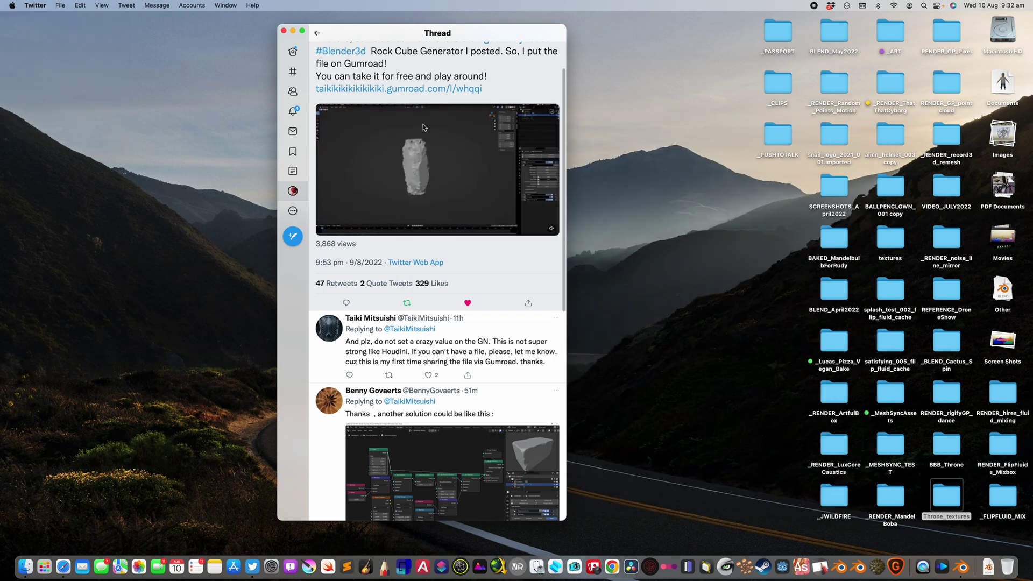
Open the Applications folder in Finder and launch Blender from the BLENDER_34 folder
double_click(785, 96)
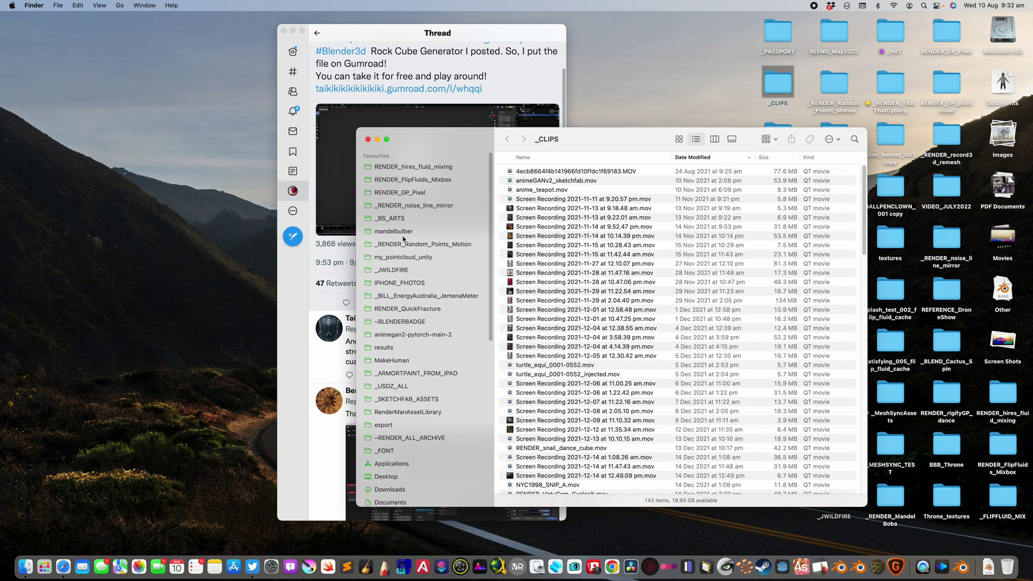
left_click(391, 464)
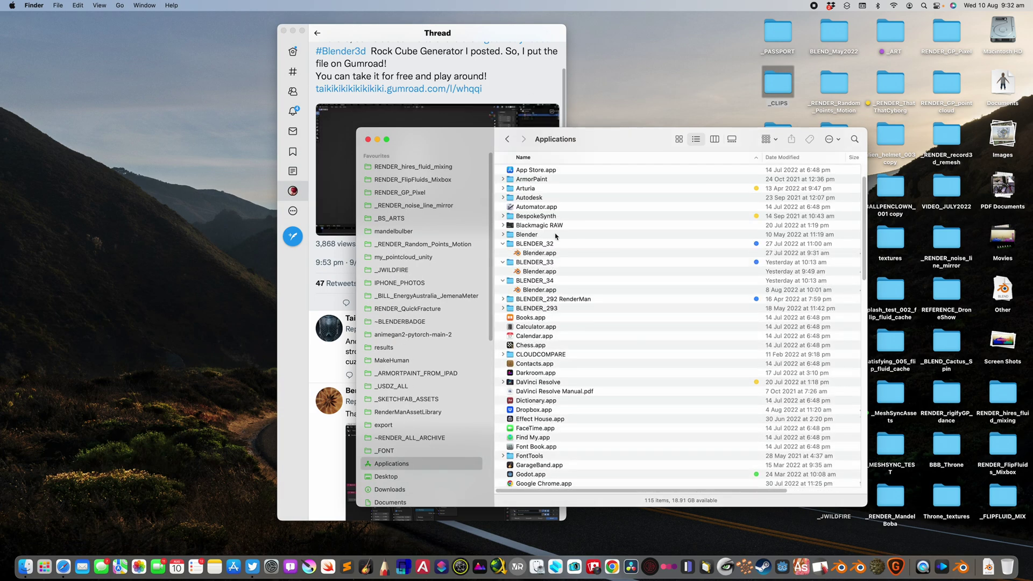
double_click(552, 290)
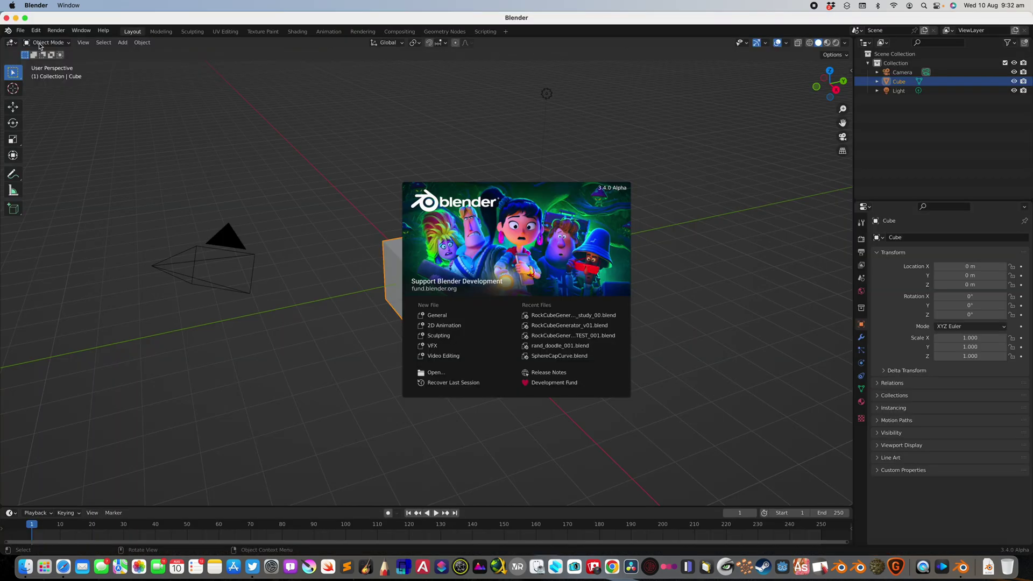
Reopen the recent file RockCubeGenerator_v01_study_00.blend
left_click(20, 30)
left_click(20, 30)
mouse_move(49, 59)
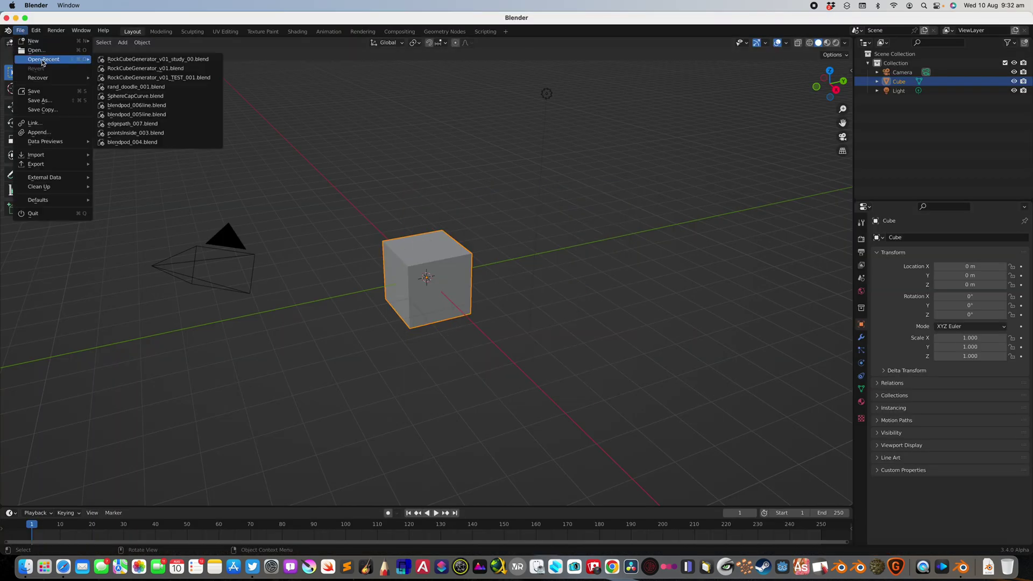
left_click(102, 59)
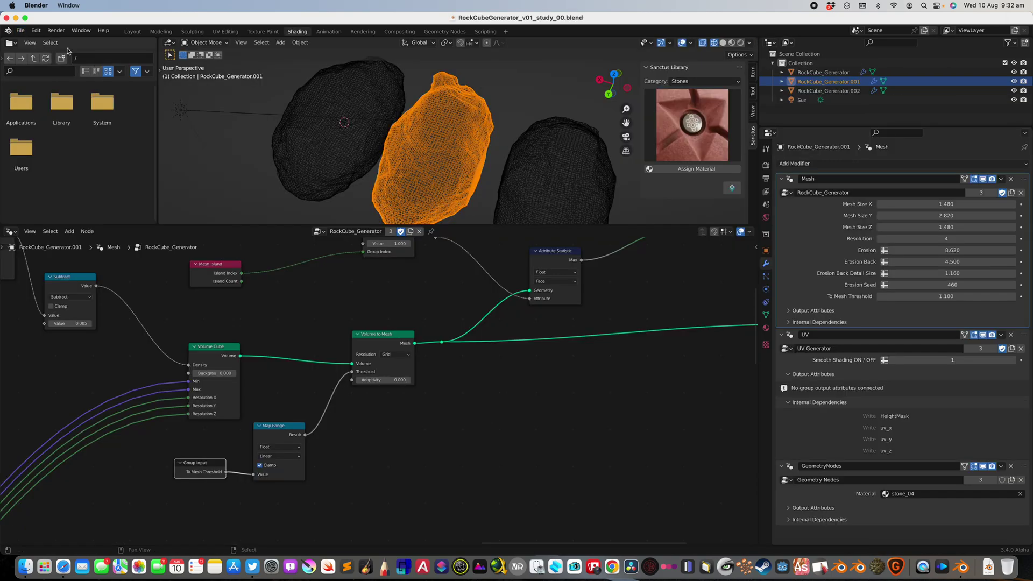
Save the file under the incremented name RockCubeGenerator_v01_study_01.blend and make the window full screen
left_click(19, 30)
left_click(43, 105)
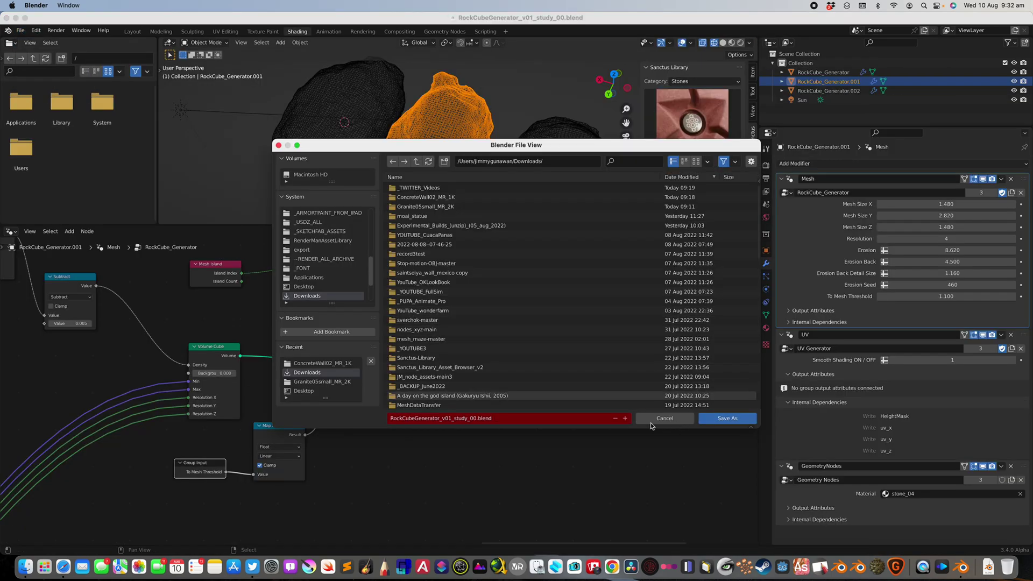
left_click(626, 418)
left_click(727, 418)
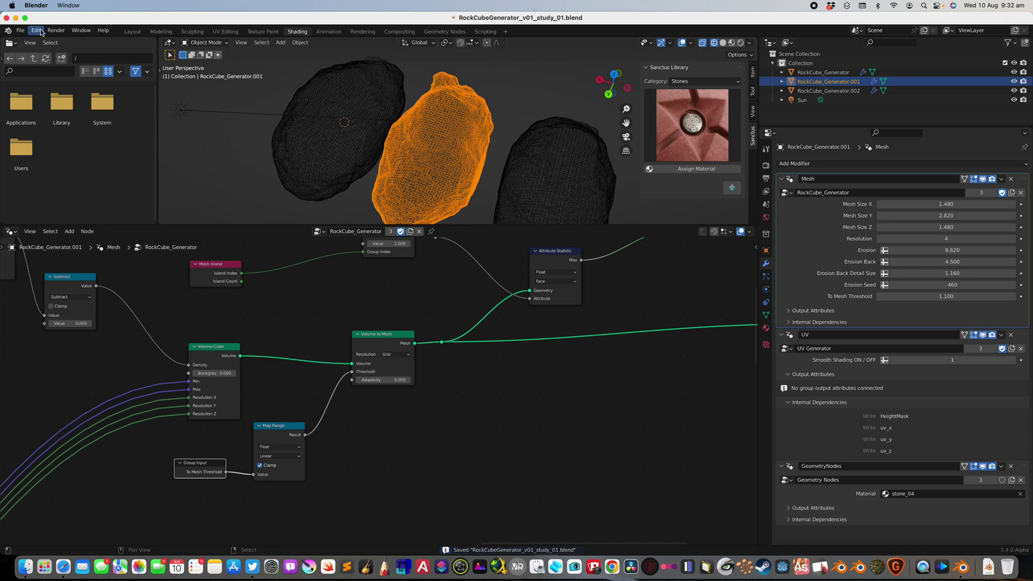
left_click(26, 18)
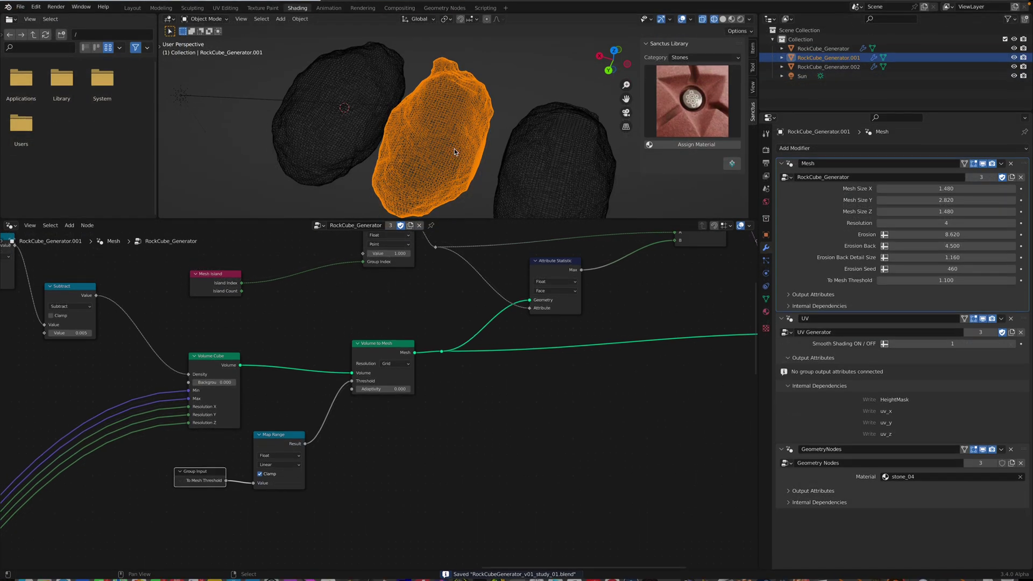
Show the rocks in rendered shading and enlarge the 3D view downward over the node editor
left_click(741, 18)
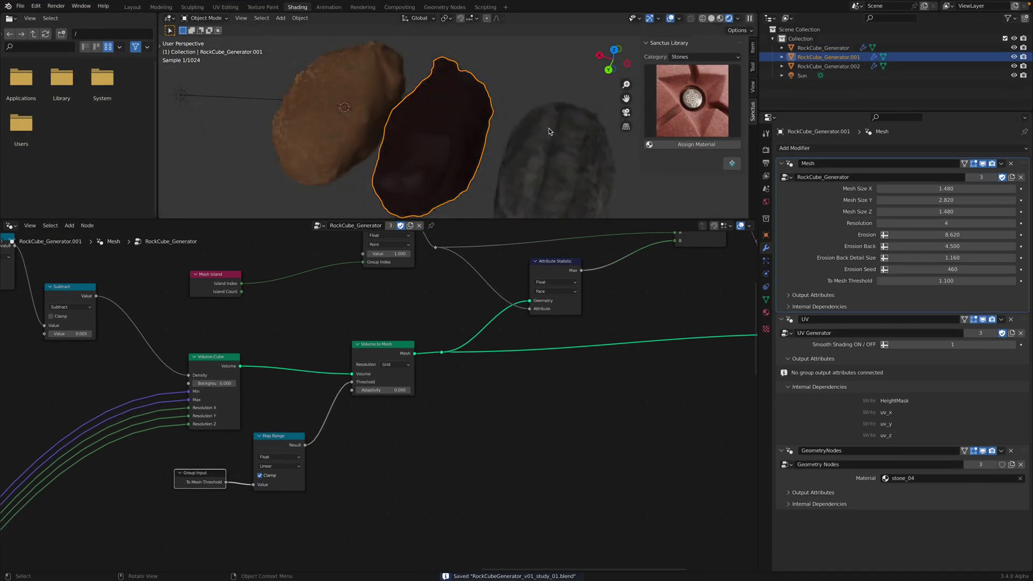
left_click_drag(607, 218, 607, 318)
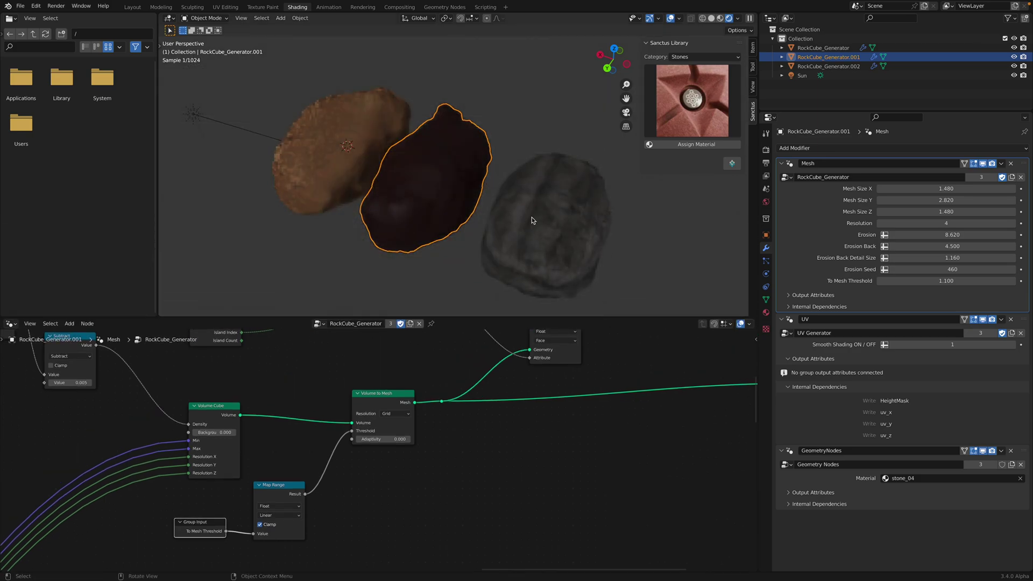
Examine the nodes around Volume Cube and Volume to Mesh, following the Subtract and erosion Map Range nodes feeding the density
scroll(447, 414, "left", 10)
scroll(447, 413, "up", 4)
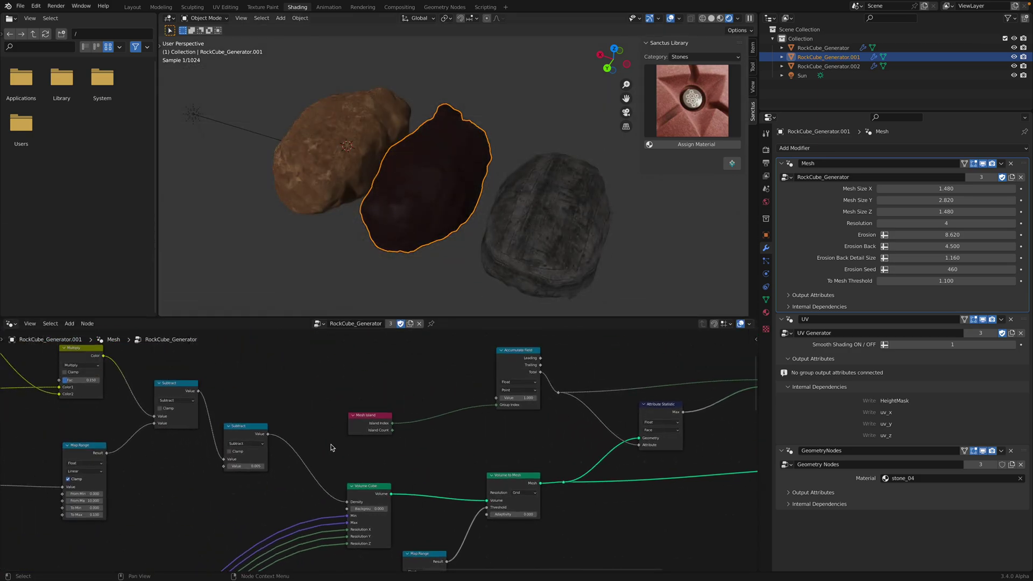
middle_click_drag(483, 463, 304, 350)
scroll(411, 431, "up", 1)
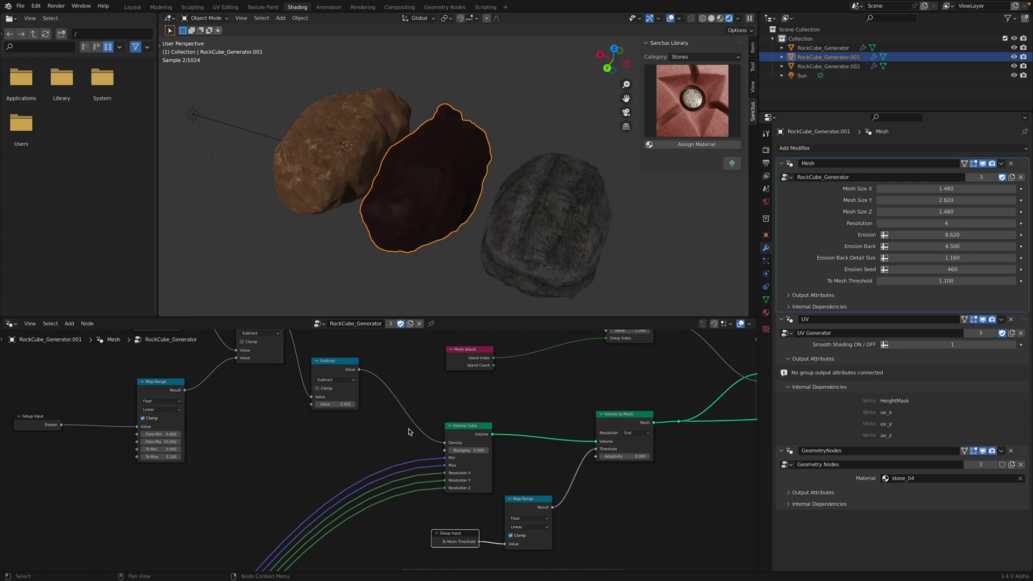
middle_click_drag(489, 435, 414, 438)
left_click_drag(408, 426, 406, 413)
middle_click_drag(345, 414, 510, 457)
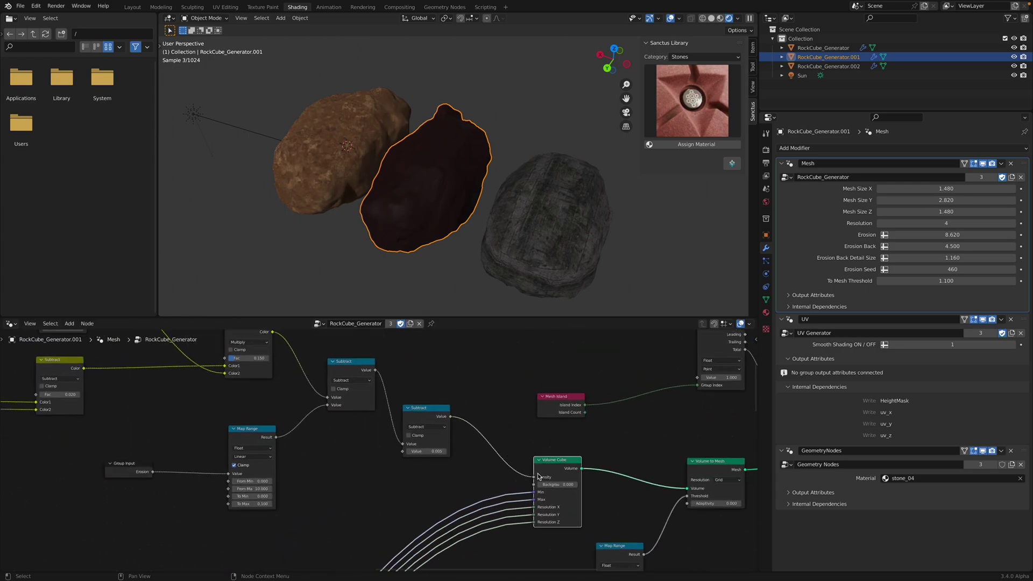
middle_click_drag(352, 376, 430, 418)
middle_click_drag(364, 398, 395, 402)
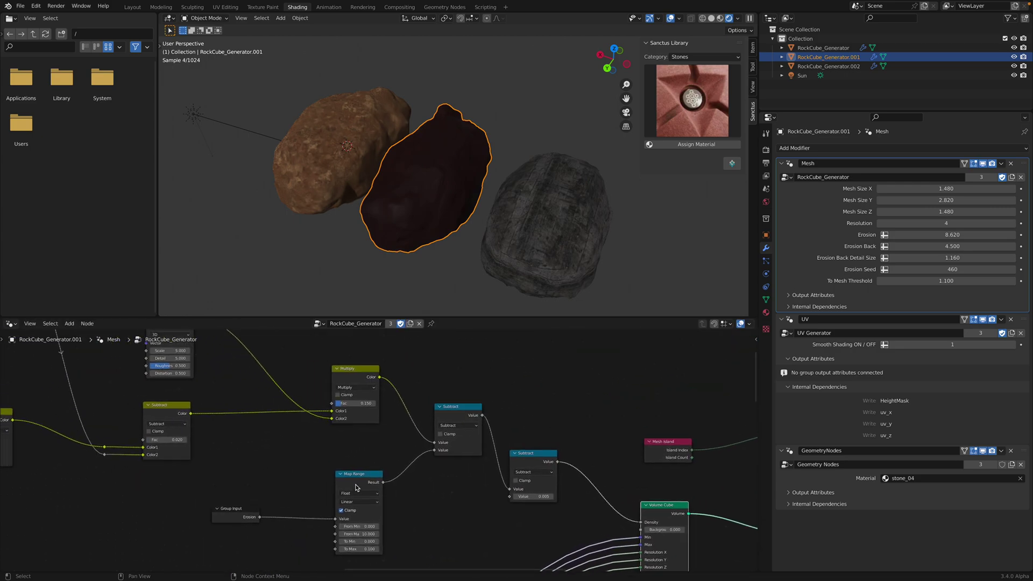
Reposition the erosion Map Range, Noise Texture and Multiply nodes, and set the Multiply node's factor to 0.250
left_click_drag(357, 487, 353, 467)
middle_click_drag(201, 471, 328, 531)
left_click_drag(297, 373, 339, 371)
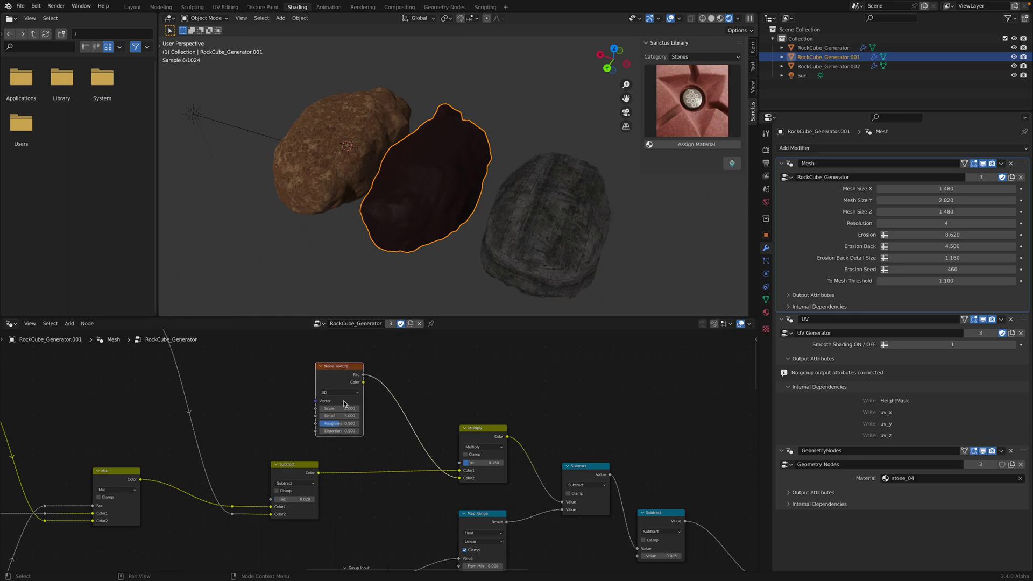
mouse_move(480, 435)
left_mouse_down()
mouse_move(469, 417)
mouse_move(476, 448)
left_mouse_up()
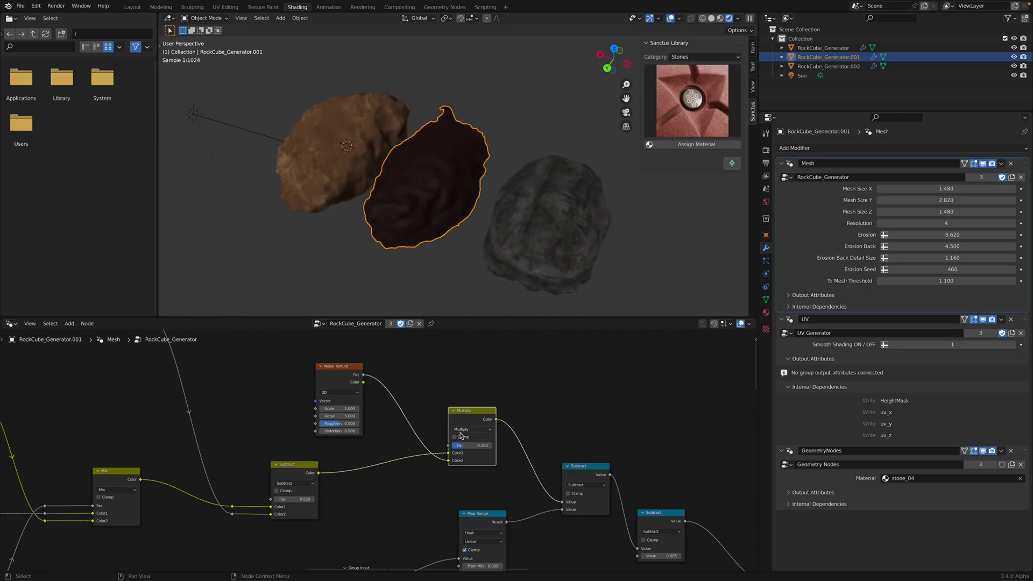
Trace the Subtract and Mix chain back to its start and move the 4D Voronoi Texture node slightly upward
middle_click_drag(402, 421, 474, 398)
scroll(365, 453, "down", 2)
middle_click_drag(366, 458, 599, 522)
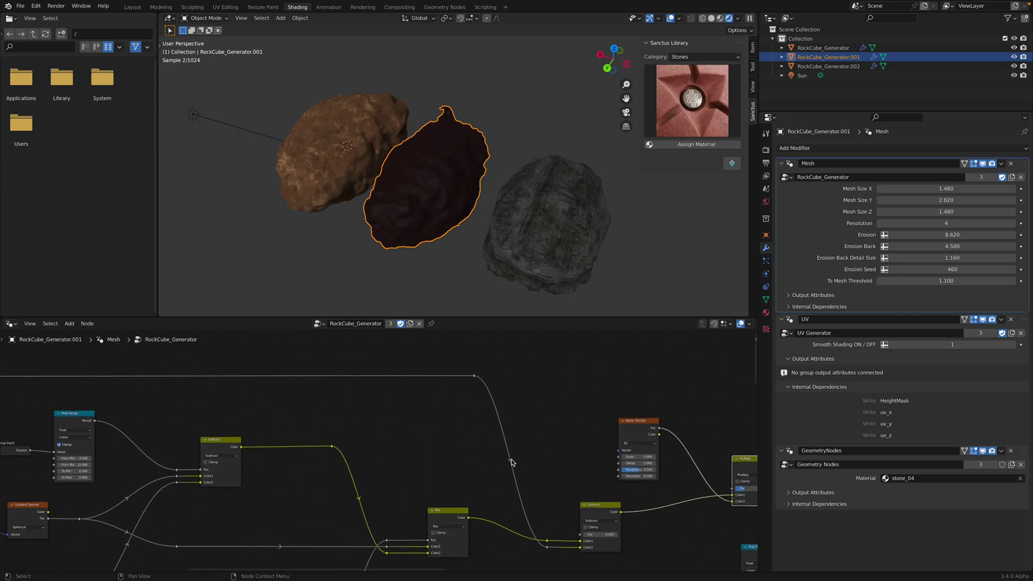
middle_click_drag(322, 469, 536, 441)
middle_click_drag(358, 417, 457, 440)
left_click_drag(232, 359, 224, 344)
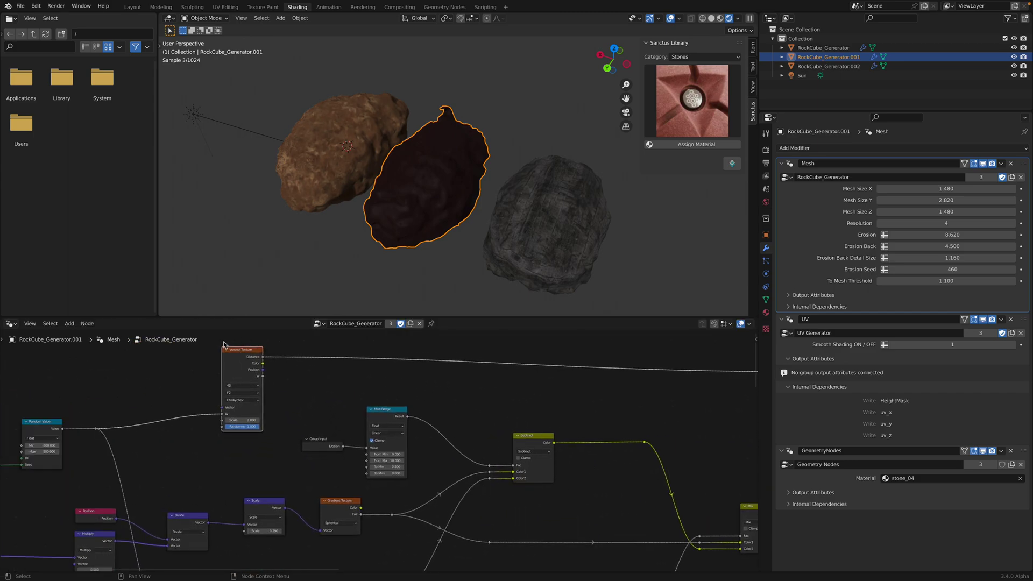
Examine the Position, Divide, Scale and Gradient Texture branch and the two Voronoi textures driven by the Erosion Back inputs
middle_click_drag(256, 378, 365, 378)
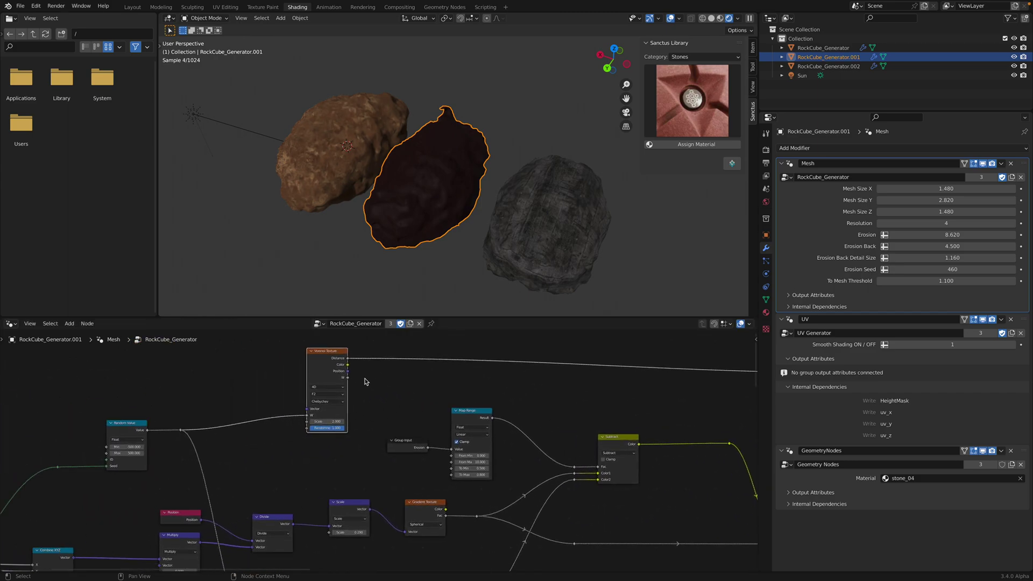
middle_click_drag(323, 423, 241, 386)
scroll(283, 409, "down", 2)
scroll(252, 383, "up", 1)
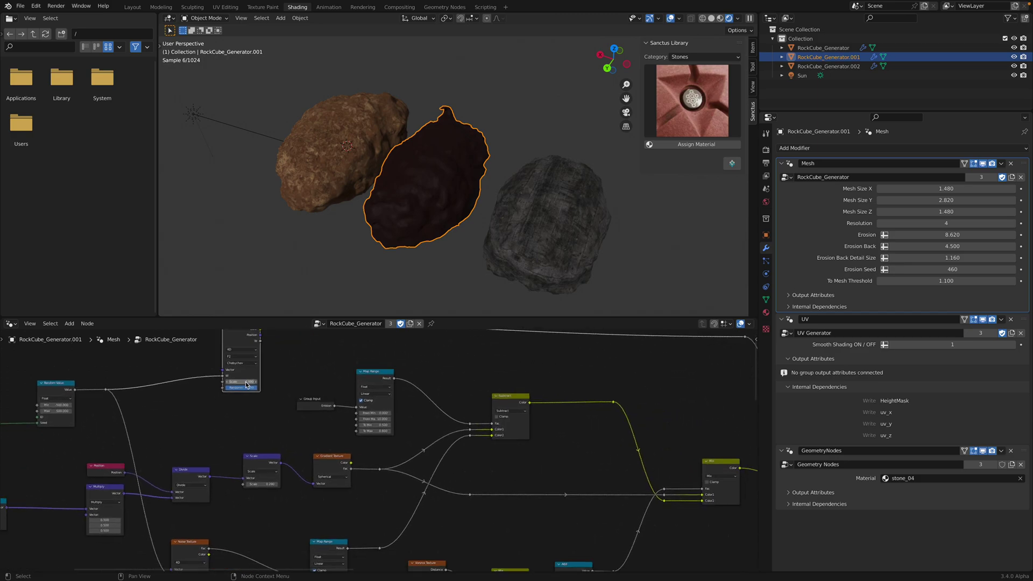
middle_click_drag(300, 442, 297, 390)
scroll(223, 382, "down", 2)
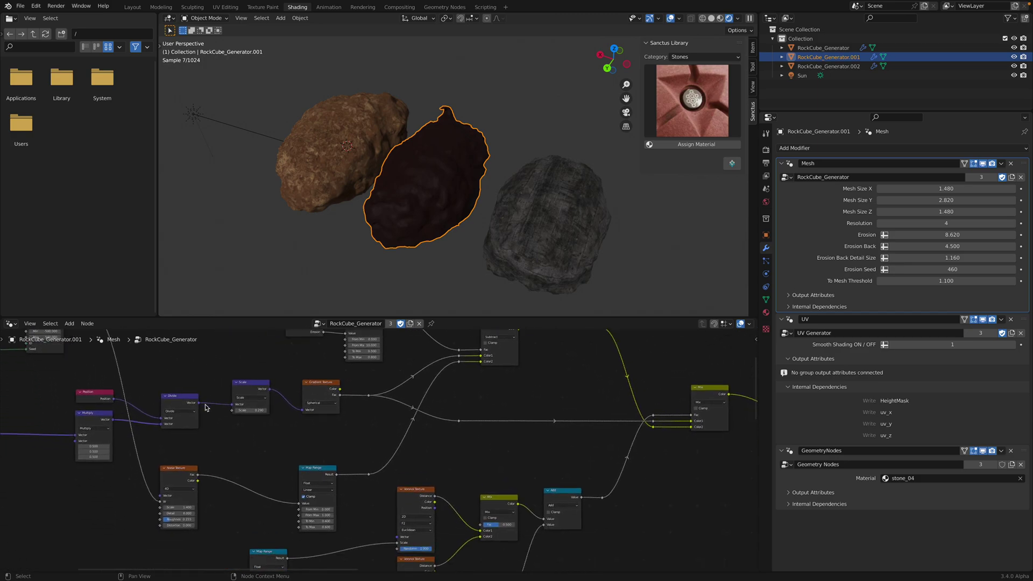
scroll(170, 457, "down", 2)
scroll(169, 458, "right", 2)
scroll(181, 478, "down", 6)
scroll(182, 478, "right", 3)
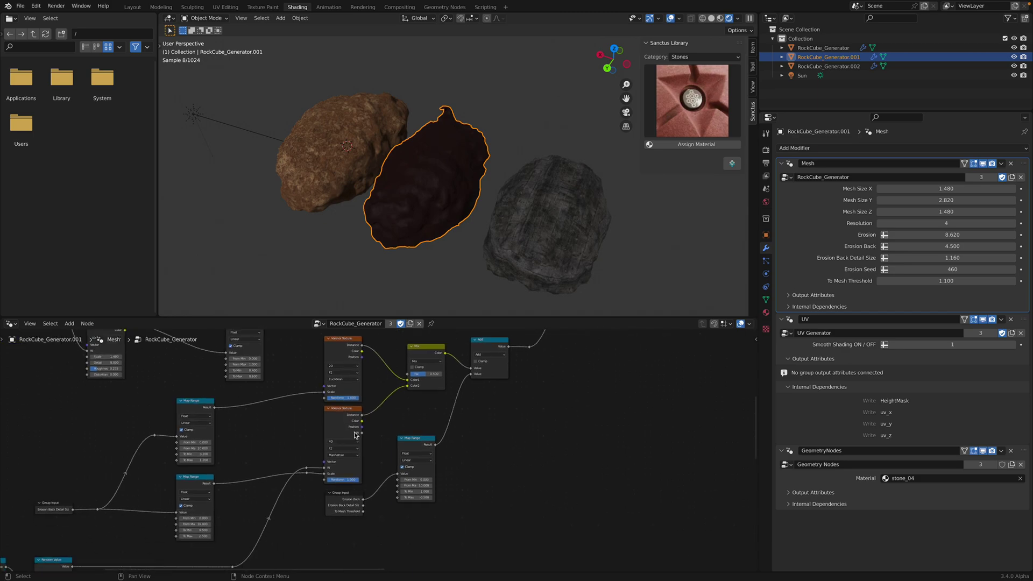
middle_click_drag(251, 492, 275, 472)
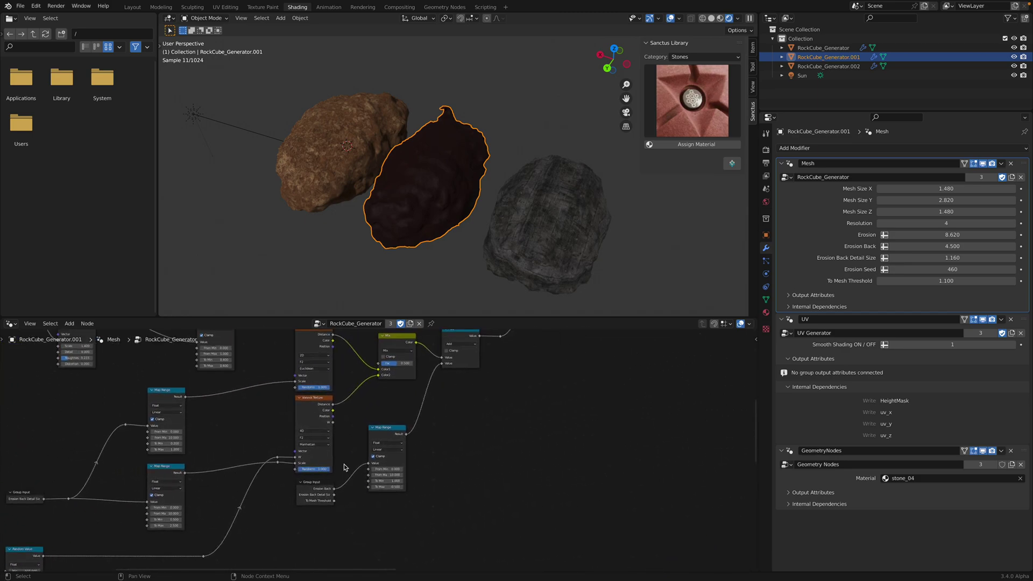
middle_click_drag(432, 423, 312, 488)
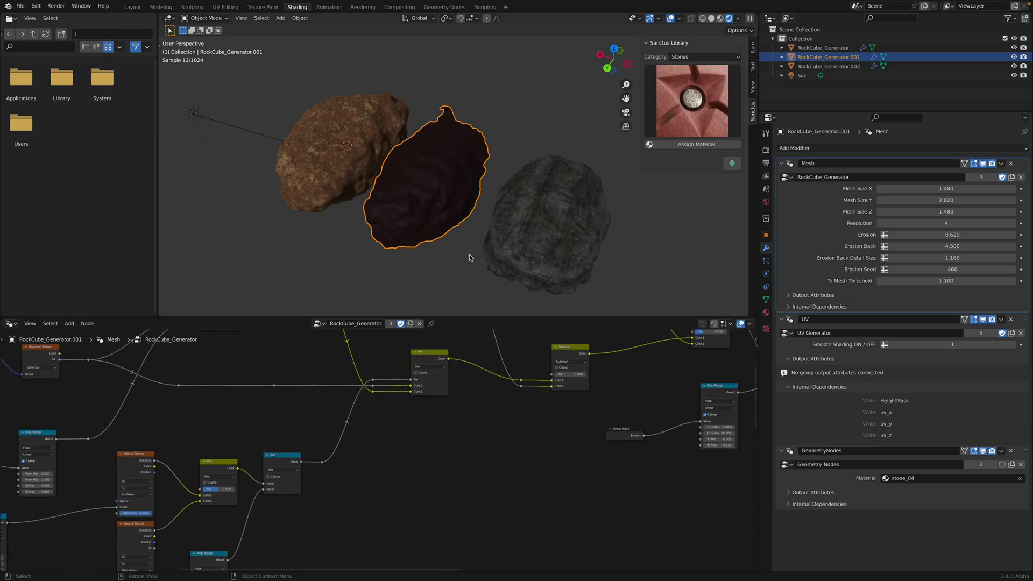
Save the file and switch the 3D view to solid shading
key("ctrl+s")
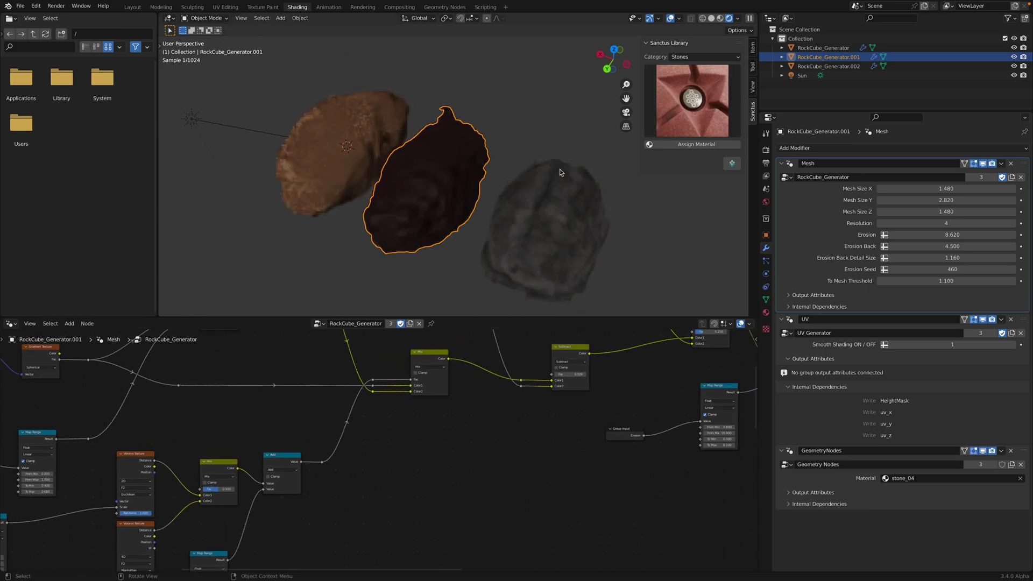
left_click(711, 19)
Lower the Erosion of RockCube_Generator to 4.240, of RockCube_Generator.001 to 4.940 and of RockCube_Generator.002 to 5.360
left_click(377, 135)
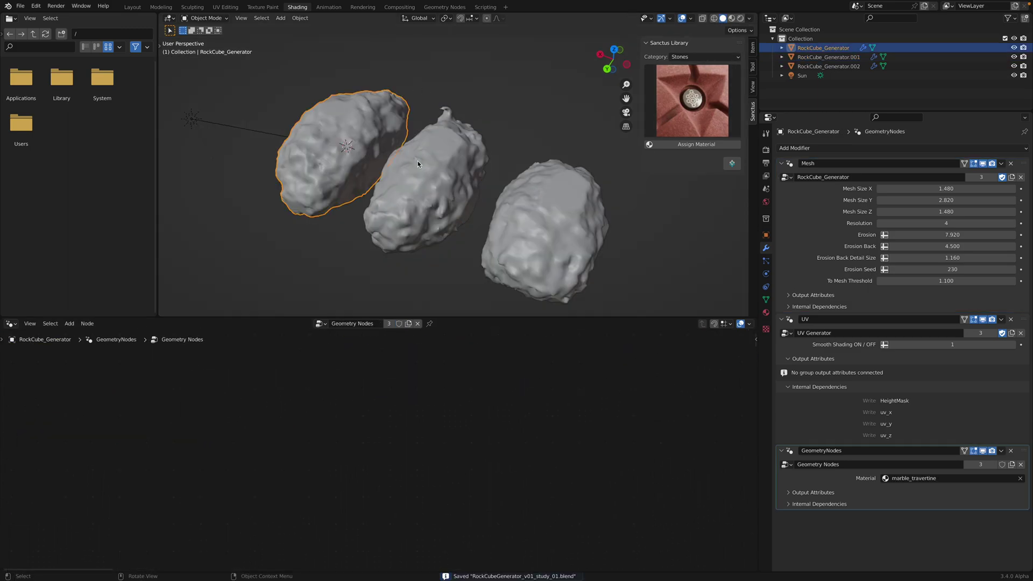
left_click_drag(903, 233, 831, 236)
left_click(461, 186)
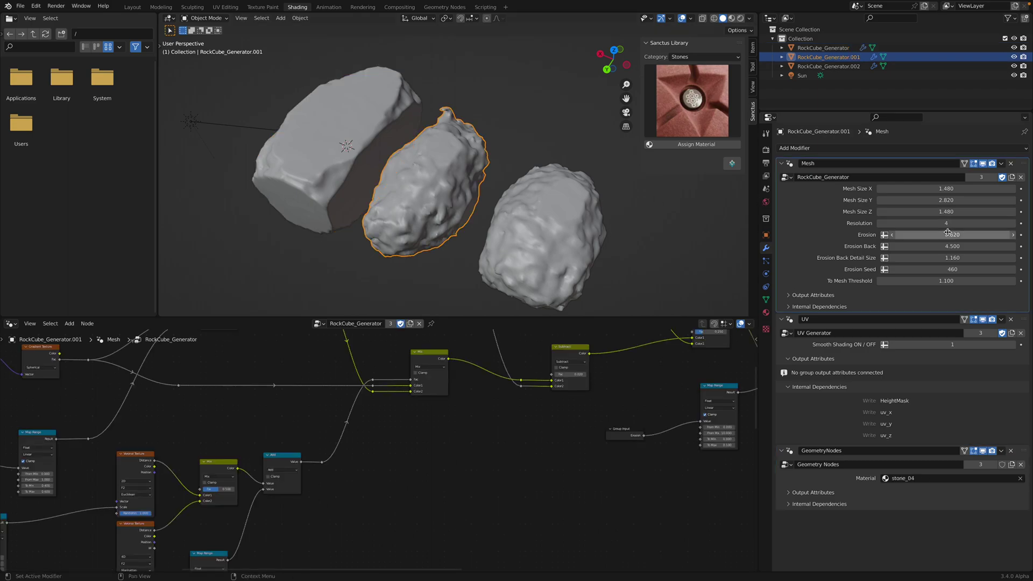
left_click_drag(948, 233, 871, 237)
left_click(530, 239)
middle_click_drag(547, 291, 553, 263, "shift")
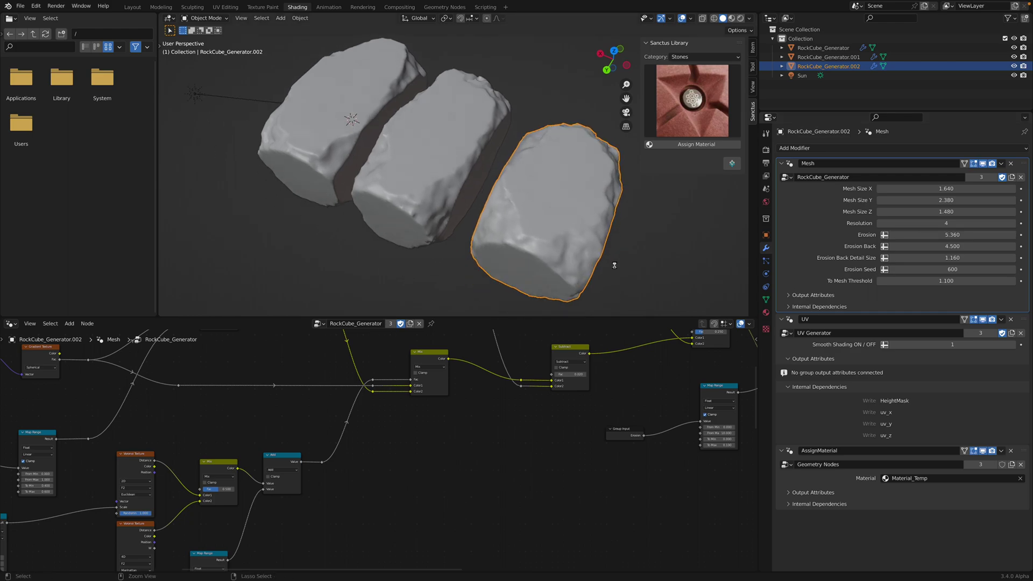
Save the file and set the middle rock's Erosion Seed to 856
key("super+s")
left_click_drag(934, 246, 941, 269)
left_click(489, 158)
scroll(380, 207, "down", 2)
Select all three rocks and duplicate them along the Y axis as a second row beside the originals
middle_click_drag(379, 207, 423, 202)
left_click(401, 188)
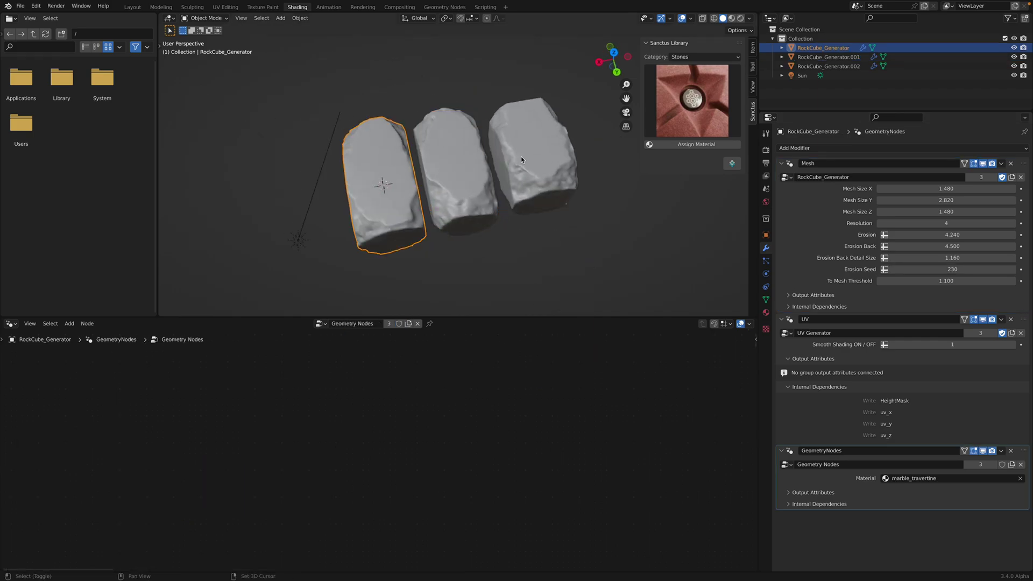
left_click(528, 159, "shift")
middle_click_drag(563, 168, 456, 192)
left_click(474, 166, "shift")
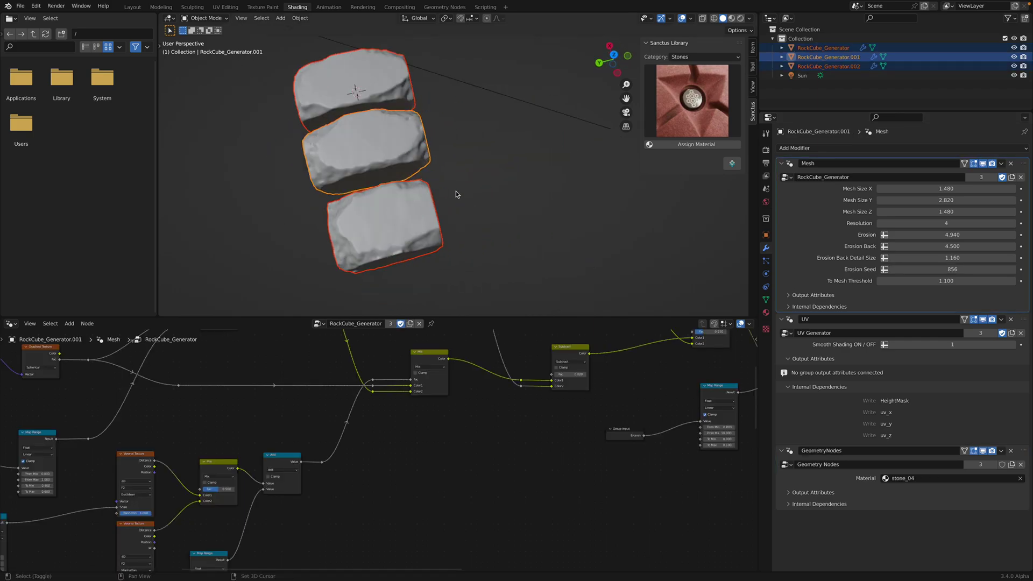
key("shift+d")
key("y")
left_click(523, 179)
middle_click_drag(523, 179, 595, 202)
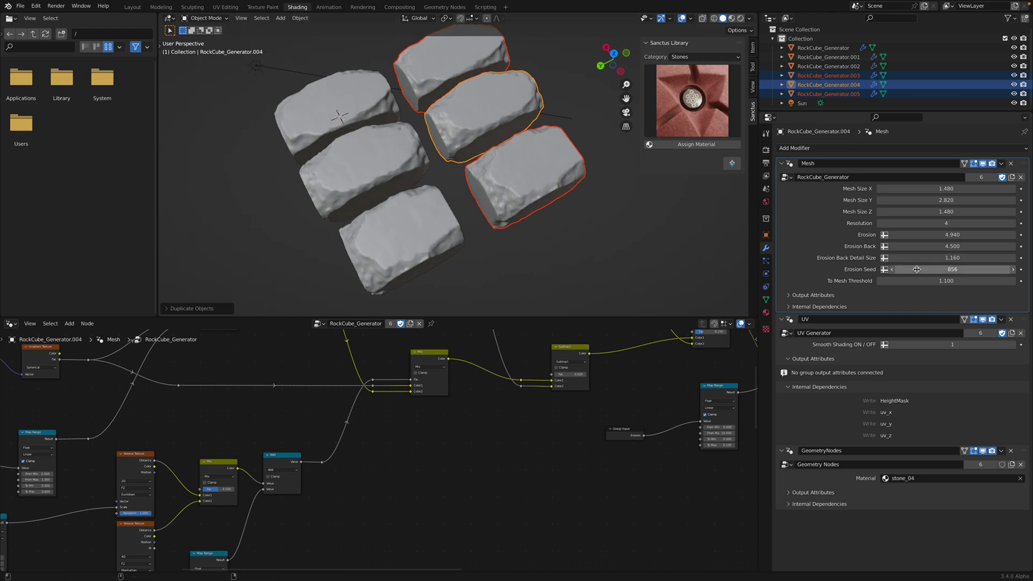
Set the duplicated middle rock's Erosion Seed to 1294, deselect the rocks and save the file
left_click_drag(915, 269, 1009, 269)
middle_click_drag(549, 212, 596, 207)
left_click(589, 212)
mouse_move(511, 188)
middle_mouse_down()
mouse_move(555, 145)
mouse_move(565, 171)
middle_mouse_up()
key("ctrl+s")
Inspect the six rocks in rendered shading and return the 3D view to solid shading
left_click(741, 18)
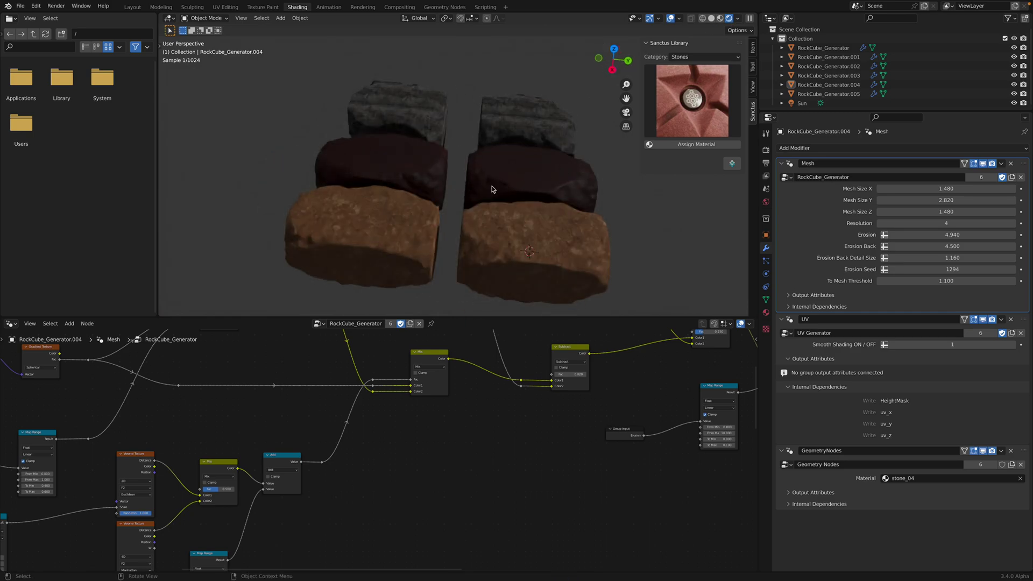
middle_click_drag(527, 191, 310, 115)
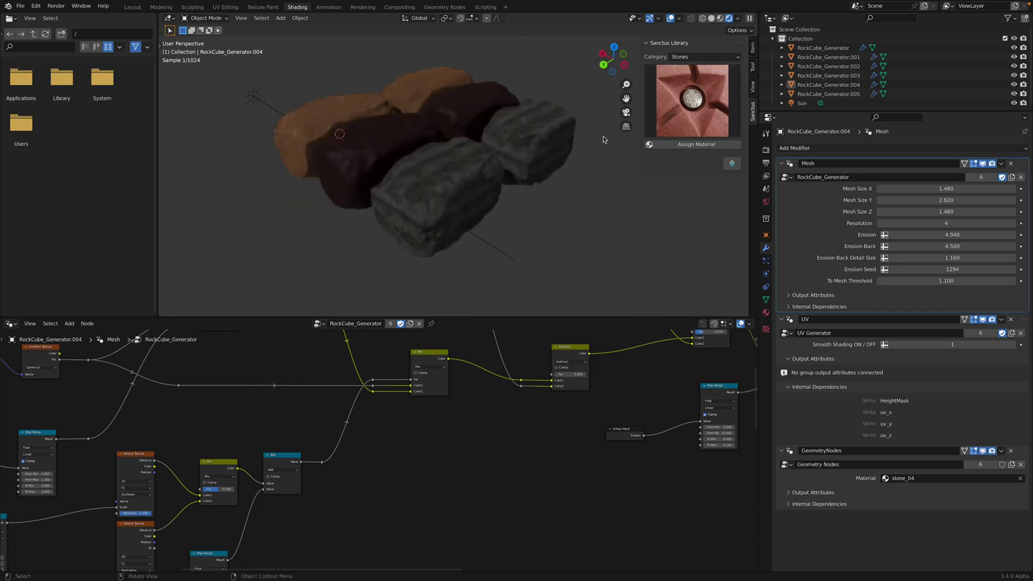
left_click(711, 19)
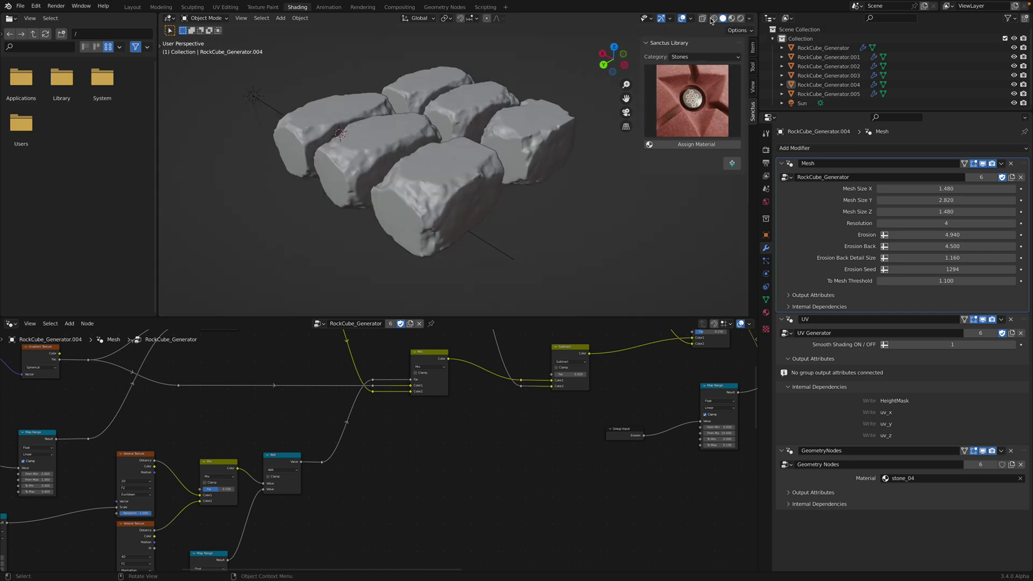
Show the scene's render settings and save the file with RockCube_Generator.005 selected
left_click(766, 151)
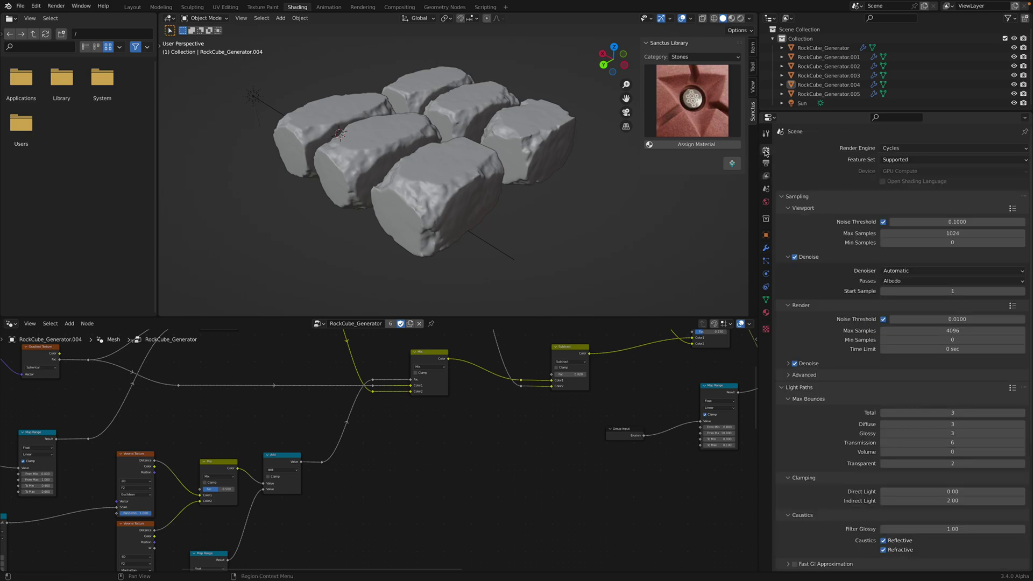
middle_click_drag(584, 195, 531, 198)
left_click(564, 190)
middle_click_drag(532, 198, 518, 226, "shift")
key("ctrl+s")
key("ctrl+s")
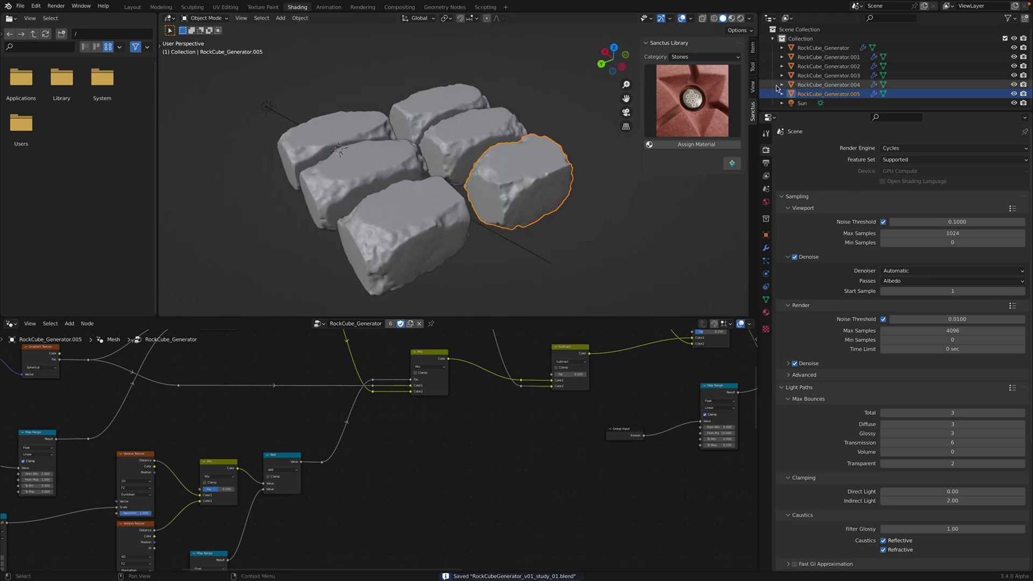
Search the add-ons in the preferences for "baker" and close the preferences
left_click(35, 6)
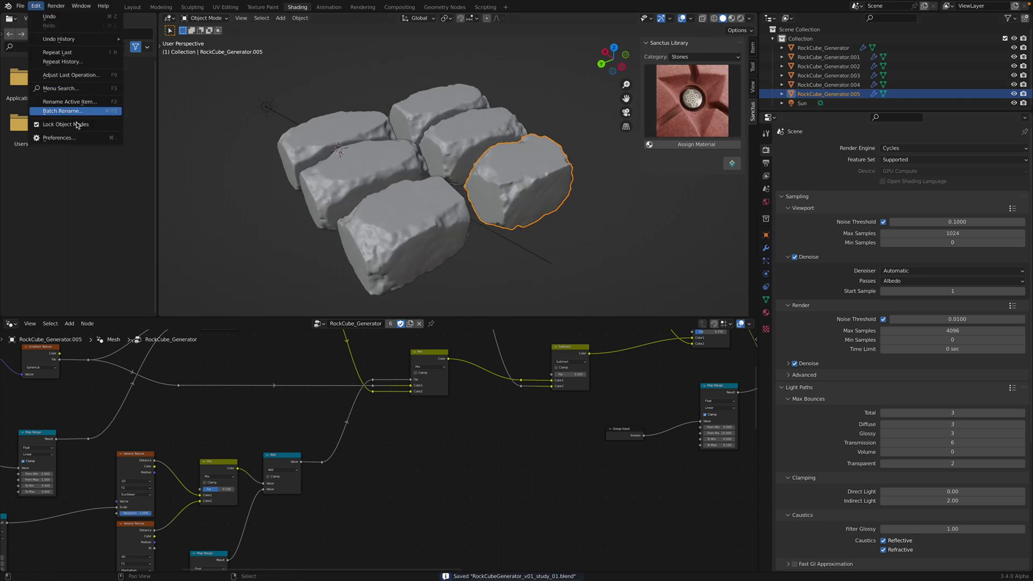
left_click(79, 138)
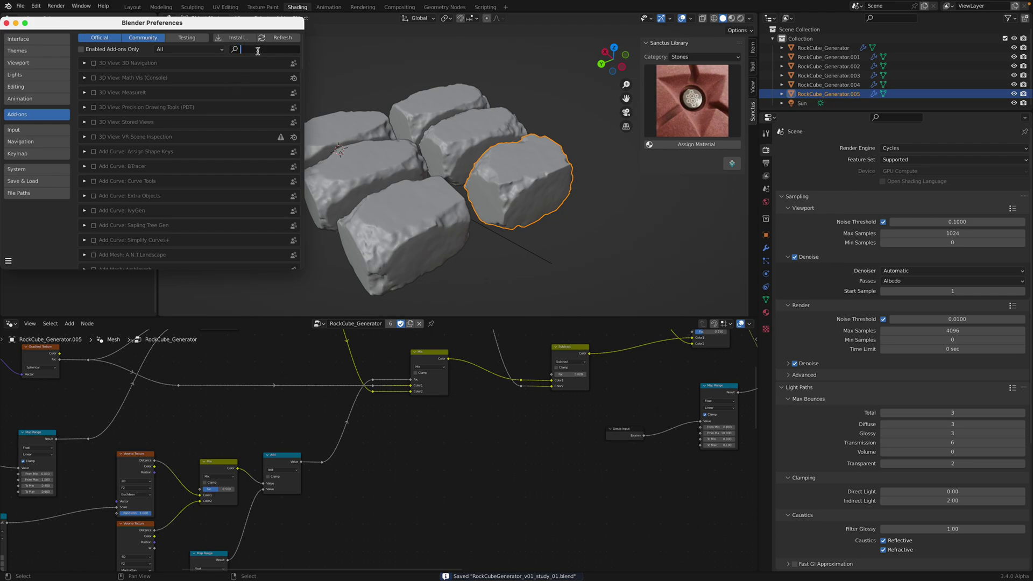
type("bbb")
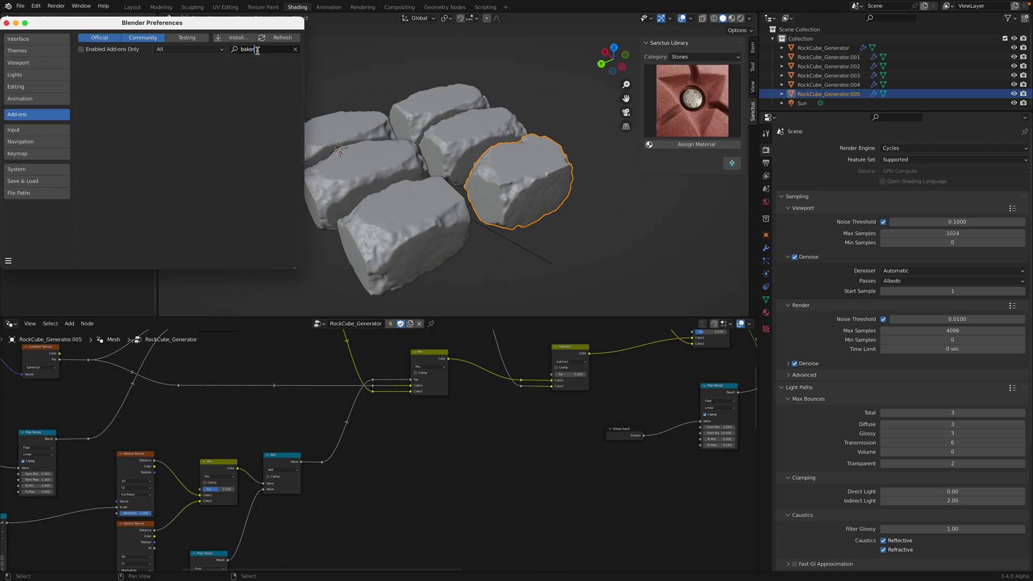
left_click(6, 23)
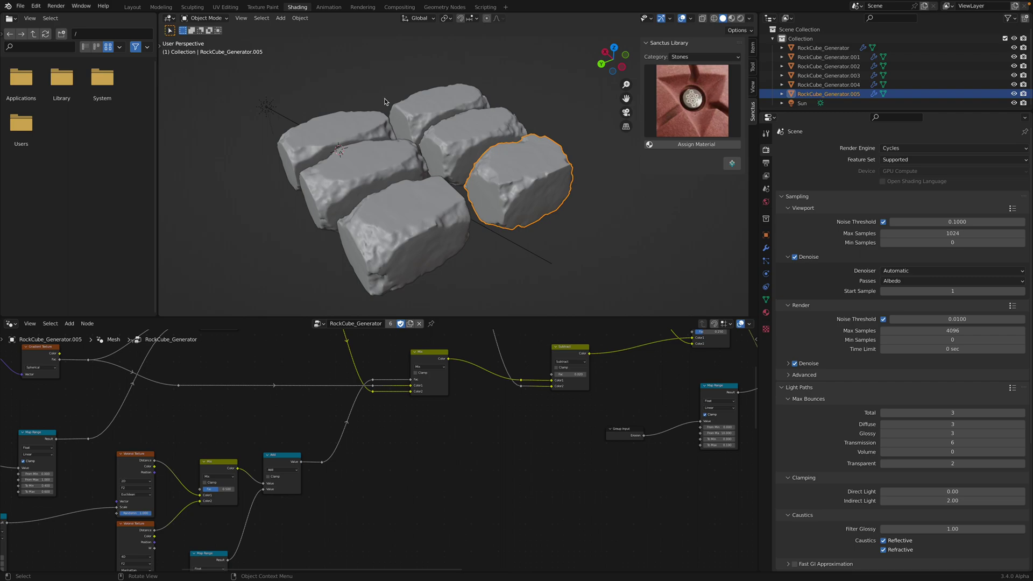
Save the file and enlarge the 3D view downward over the node editor
middle_click_drag(484, 194, 530, 210)
key("ctrl+s")
left_click_drag(563, 316, 556, 369)
middle_click_drag(523, 308, 511, 295)
scroll(514, 256, "up", 2)
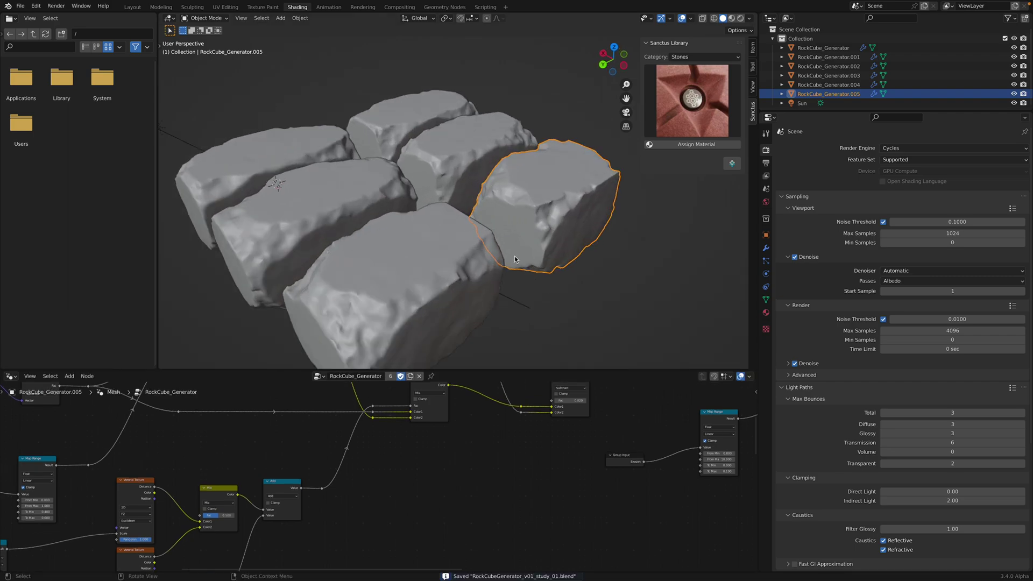
Inspect the selected rock from several angles and show the active tool settings in the properties editor
middle_click_drag(515, 256, 508, 230)
middle_click_drag(586, 225, 577, 227)
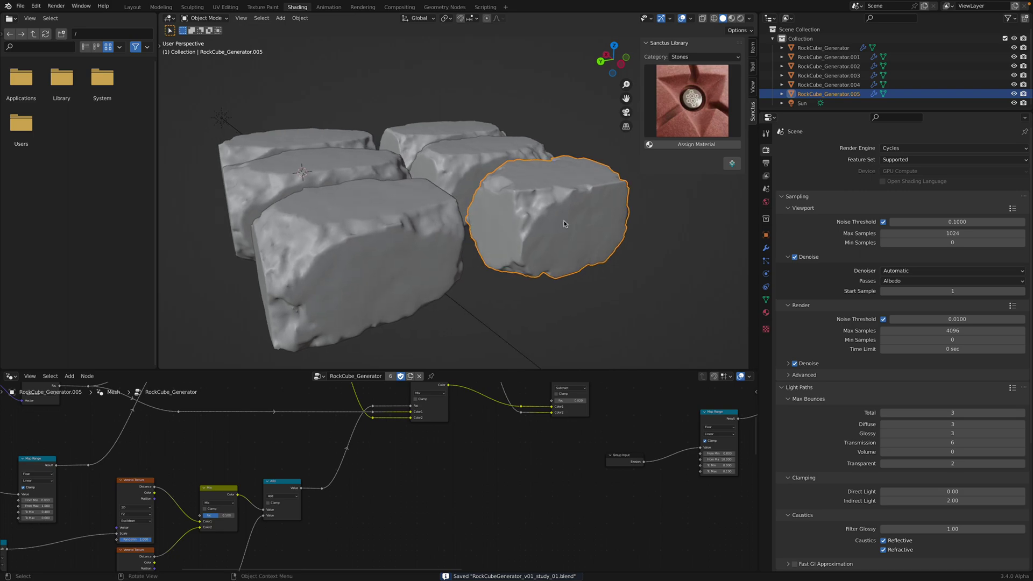
middle_click_drag(658, 201, 566, 218)
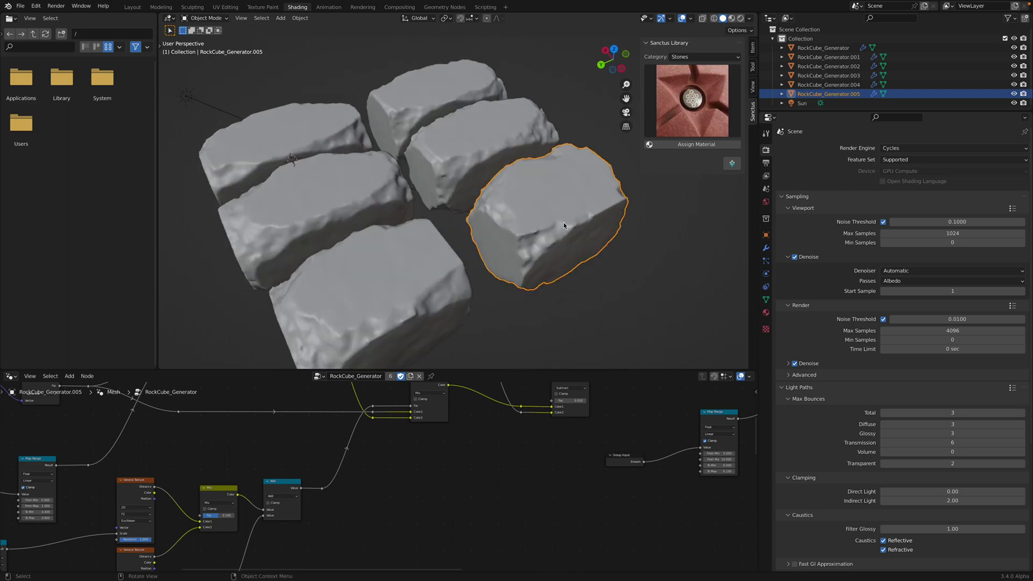
middle_click_drag(595, 231, 757, 134)
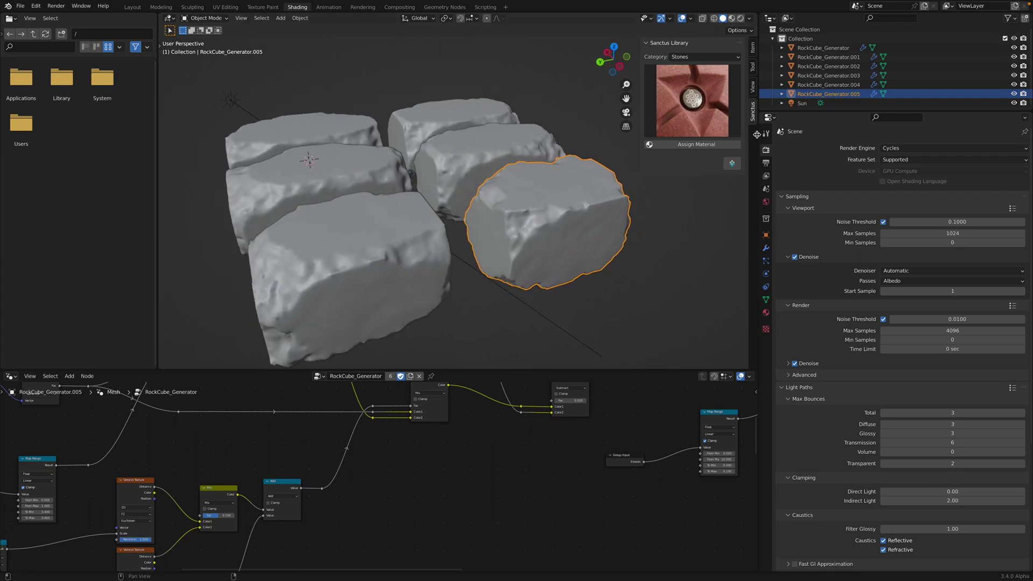
left_click(766, 134)
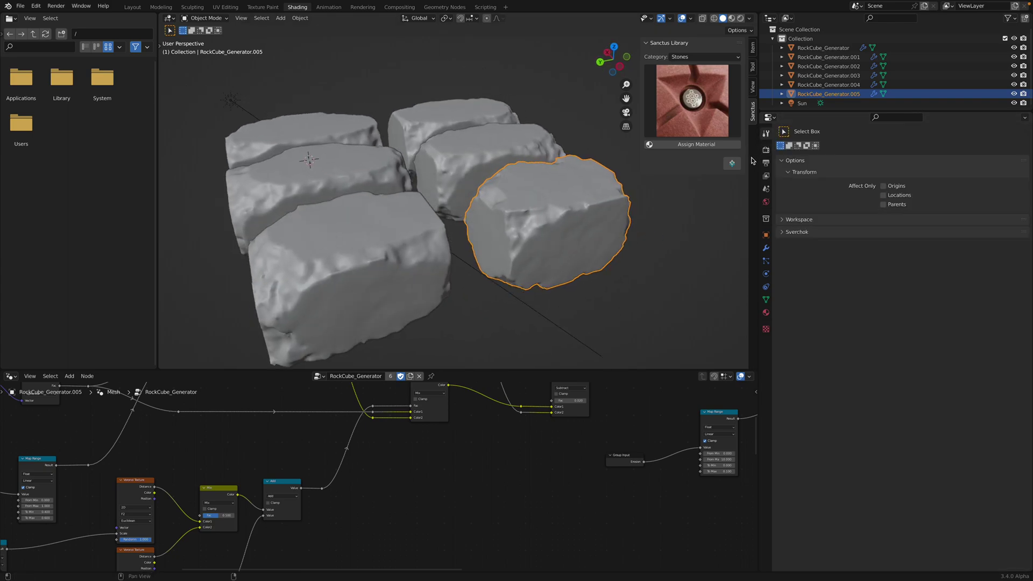
Select the rock at the far end of the second row, RockCube_Generator.003
middle_click_drag(618, 228, 647, 253)
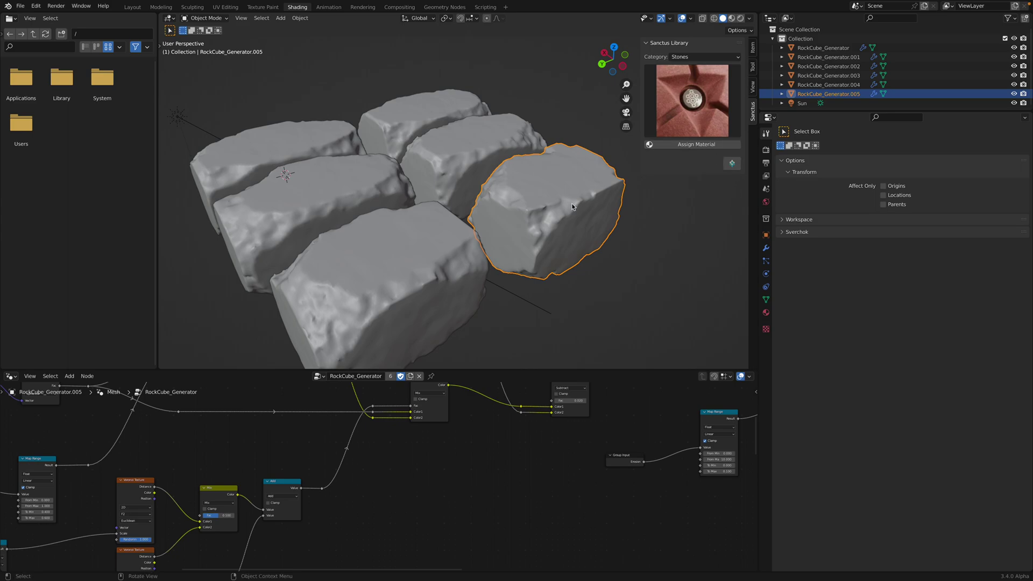
middle_click_drag(573, 206, 598, 96)
left_click(476, 102)
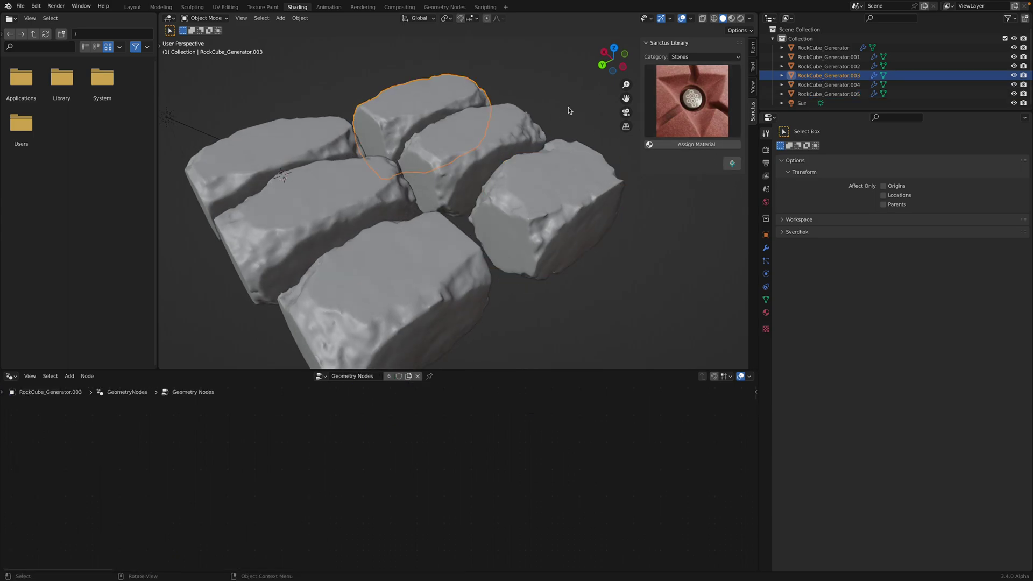
Try to assign another material from the Sanctus Library's Stones category to the selected rock
left_click(692, 101)
left_click(703, 58)
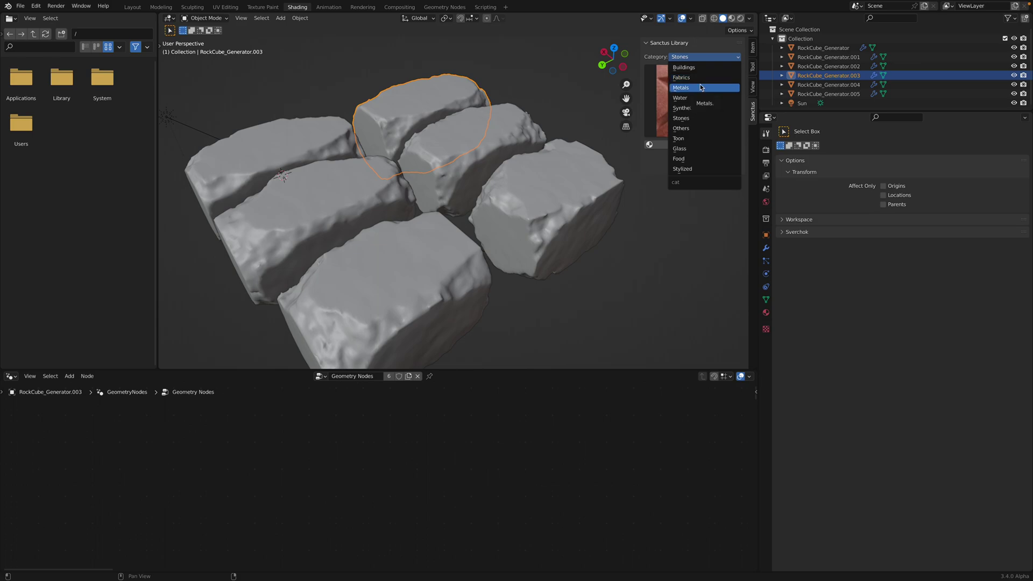
left_click(695, 116)
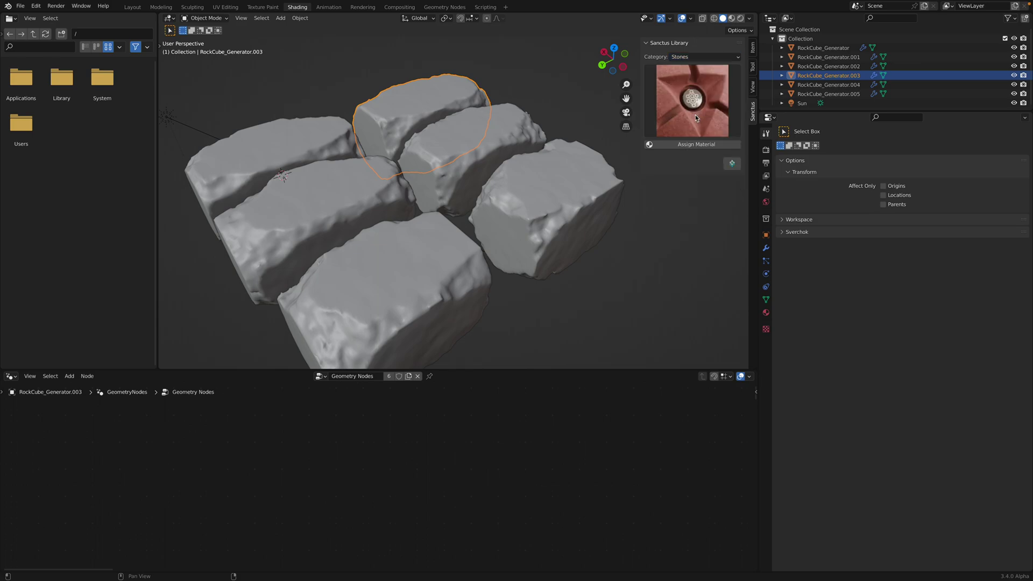
left_click(695, 115)
left_click(720, 160)
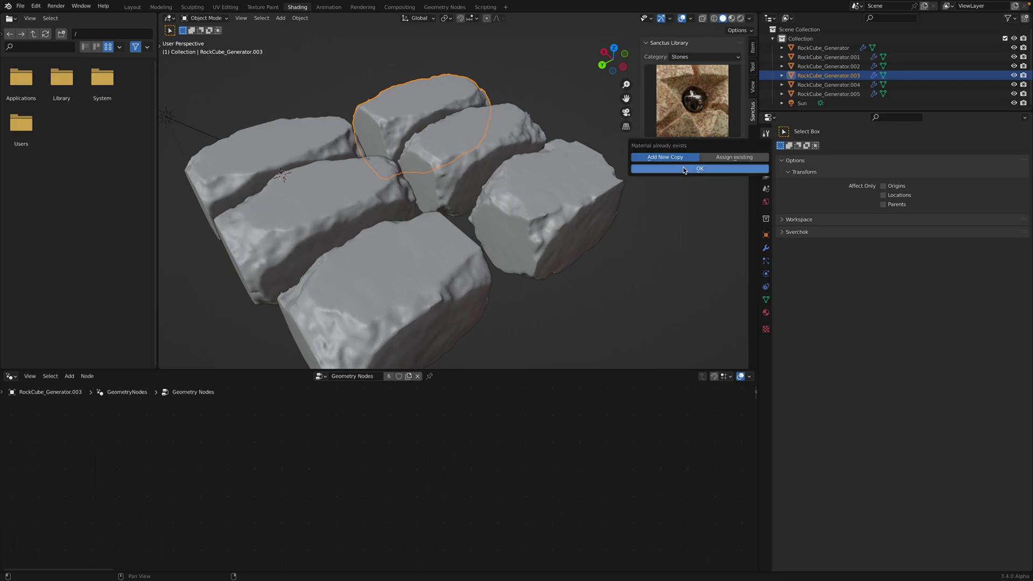
left_click(684, 169)
Assign chocolate_03 from the Sanctus Library's Food category to the rock and set it as the material in its last Geometry Nodes modifier
left_click(692, 57)
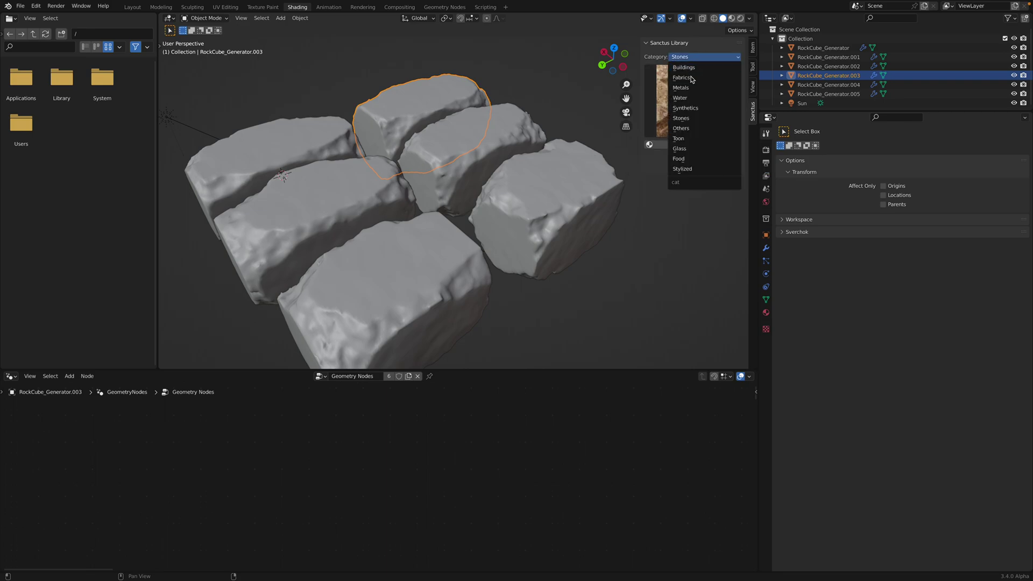
left_click(679, 159)
left_click(699, 115)
left_click(727, 154)
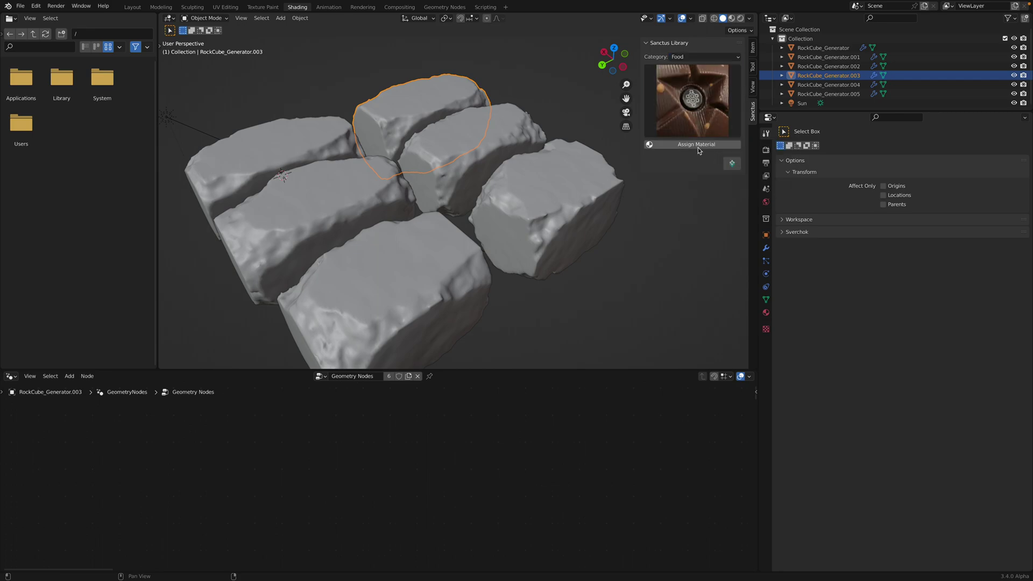
left_click(696, 145)
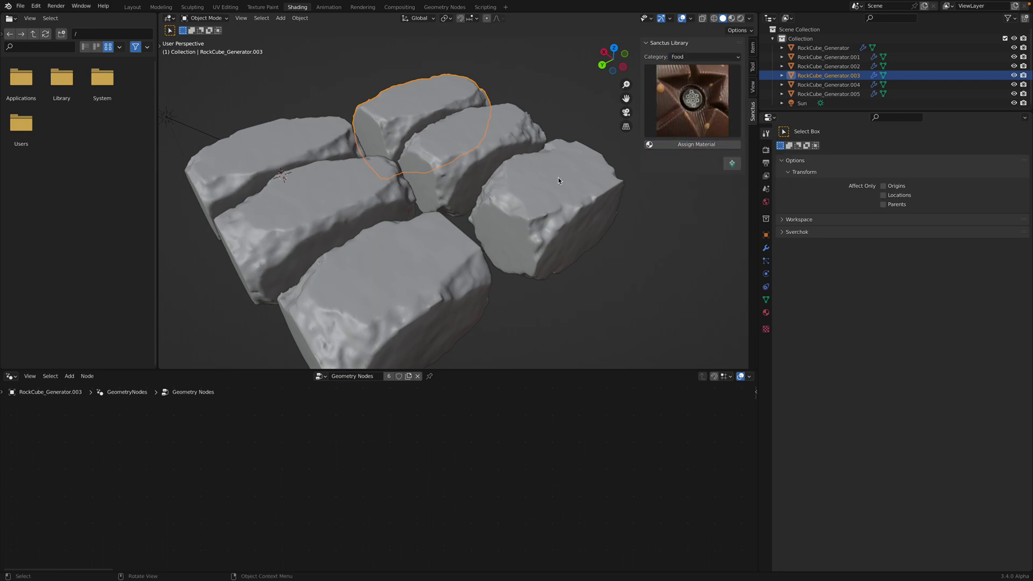
left_click(766, 247)
left_click(900, 478)
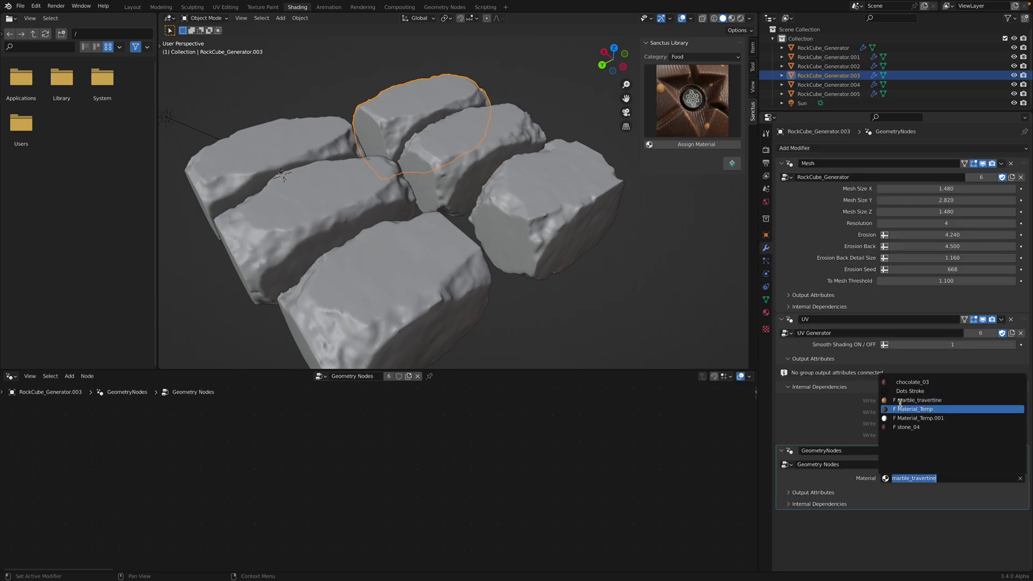
left_click(904, 383)
Assign the blue Smart Metal from the Metals category to RockCube_Generator.004 and set its modifier material to smart_metal_01
left_click(513, 131)
left_click(684, 76)
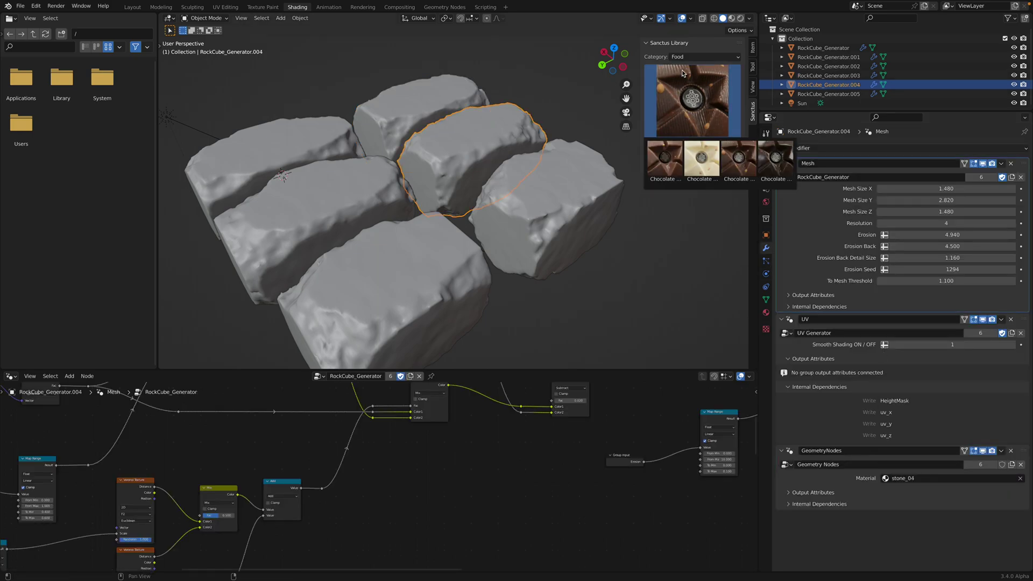
left_click(689, 58)
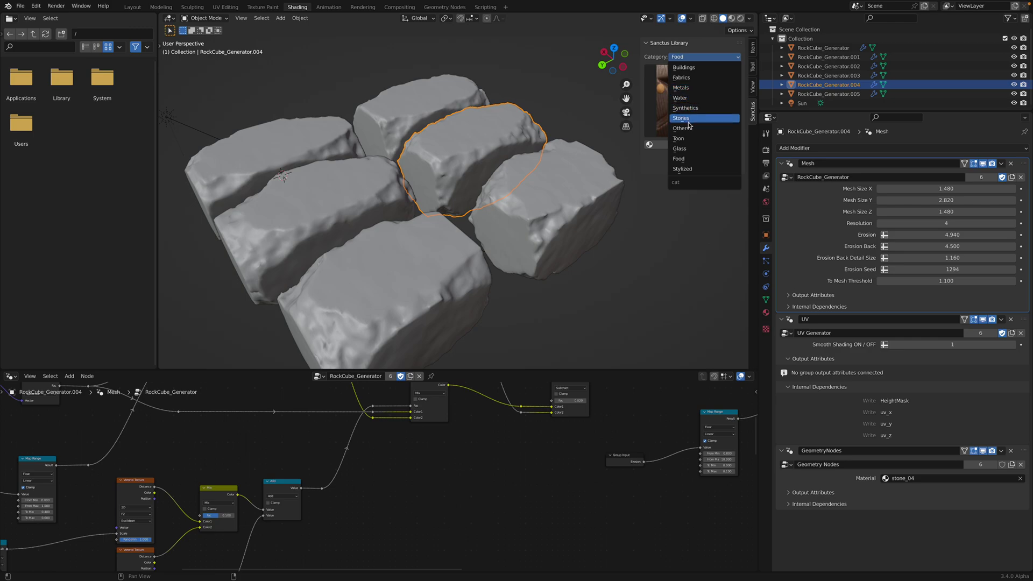
left_click(681, 87)
left_click(684, 95)
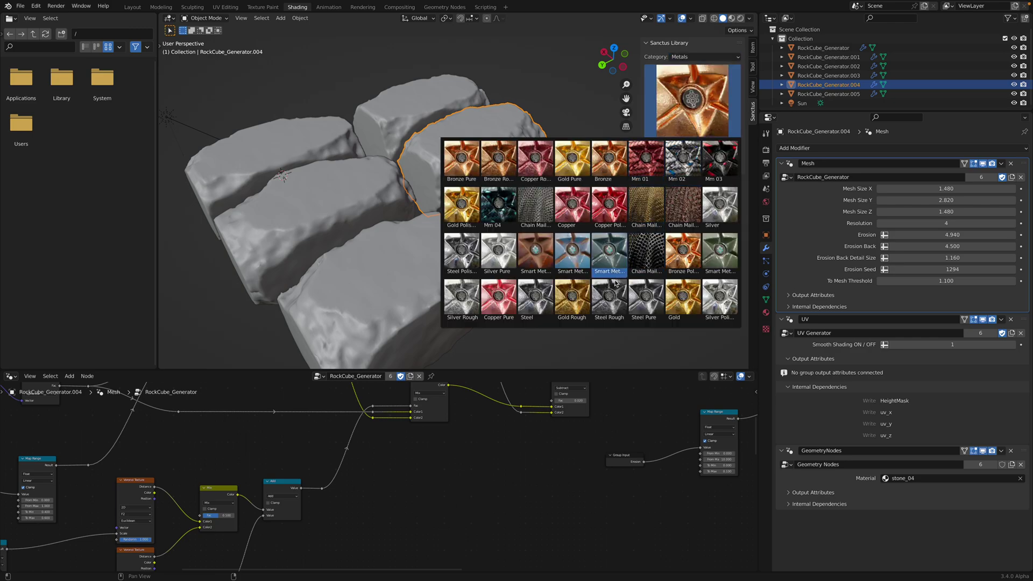
left_click(572, 253)
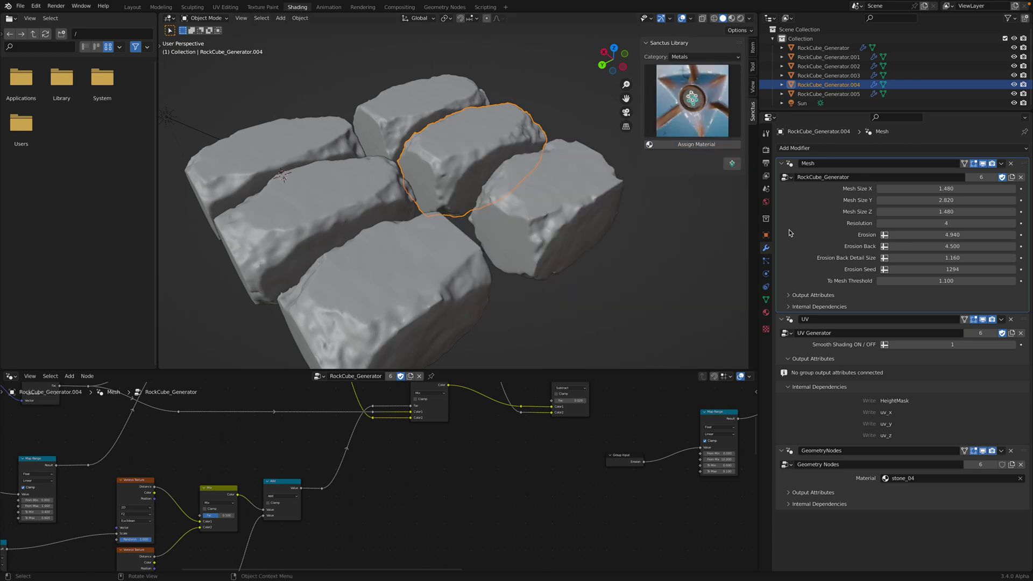
left_click(891, 479)
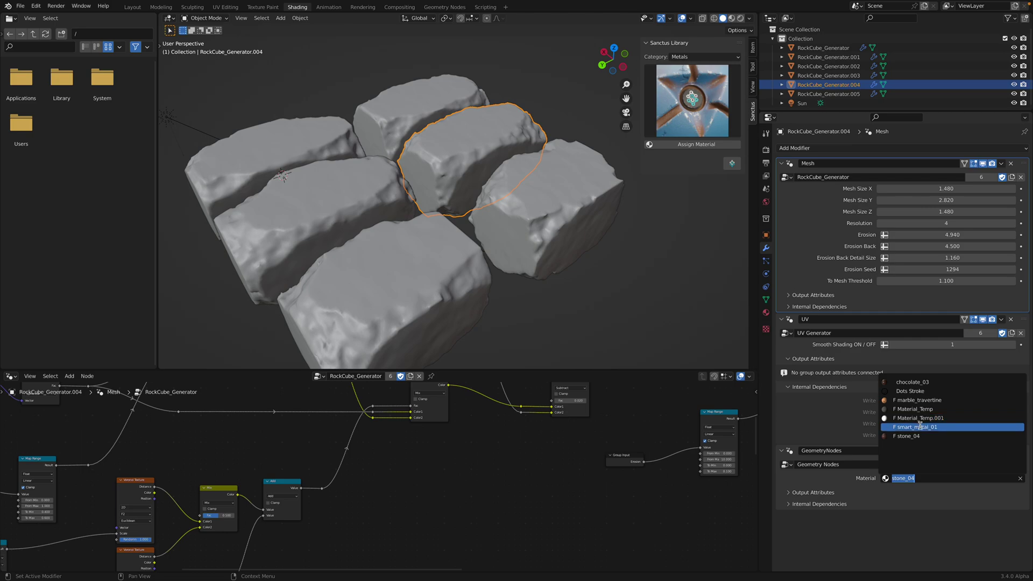
Assign Steel from the Metals category to RockCube_Generator.005 and set steel as the material in its AssignMaterial modifier
left_click(589, 229)
left_click(679, 108)
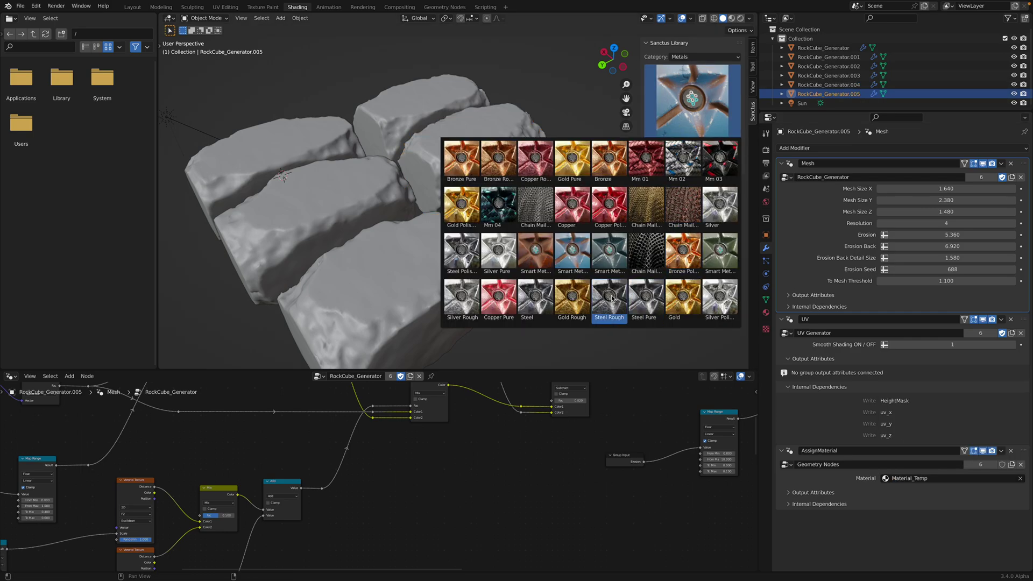
left_click(536, 296)
left_click(698, 146)
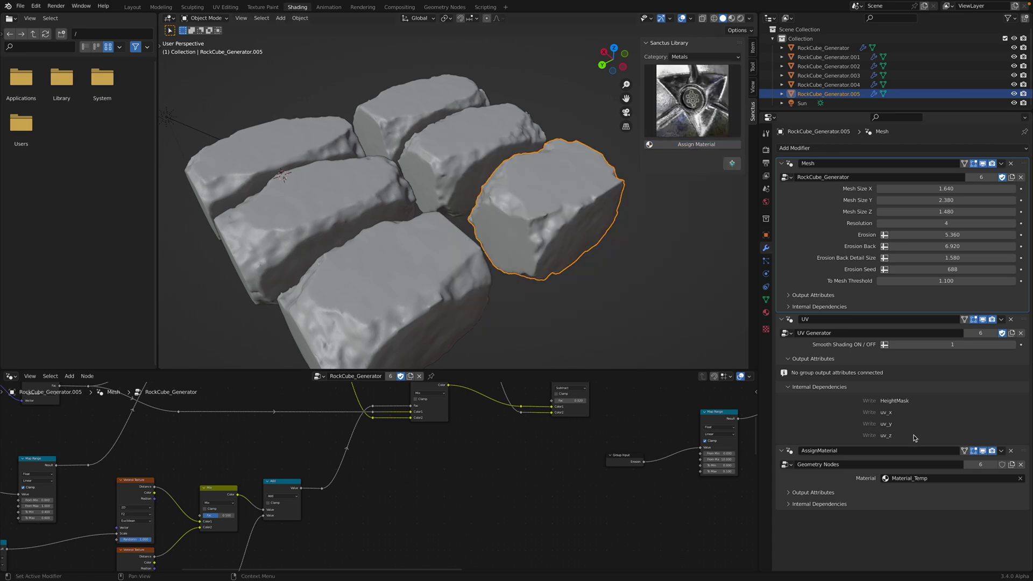
left_click(890, 475)
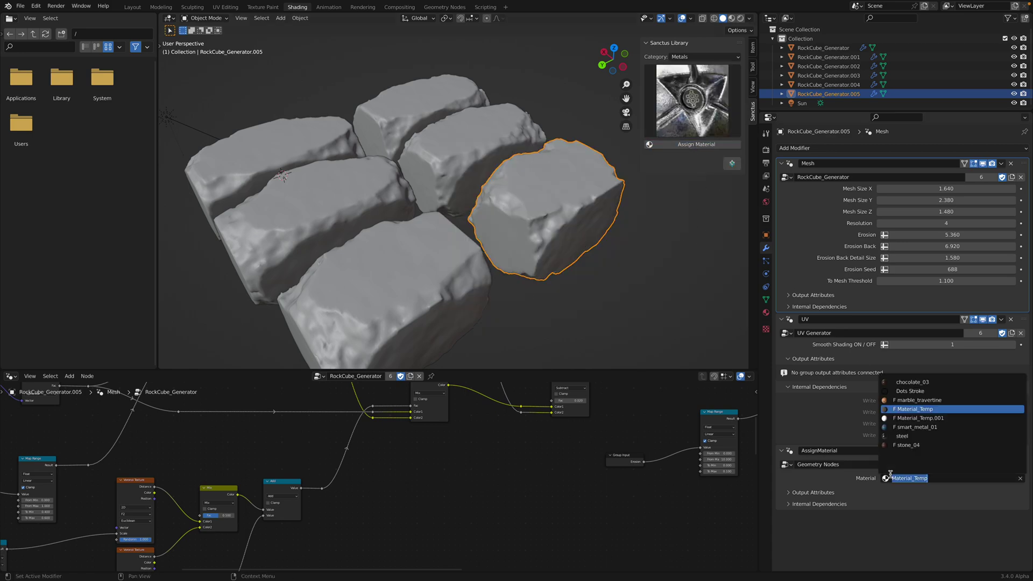
left_click(902, 437)
Deselect the rock and save the file
left_click(635, 297)
scroll(626, 295, "down", 1)
middle_click_drag(614, 285, 624, 297)
key("super+s")
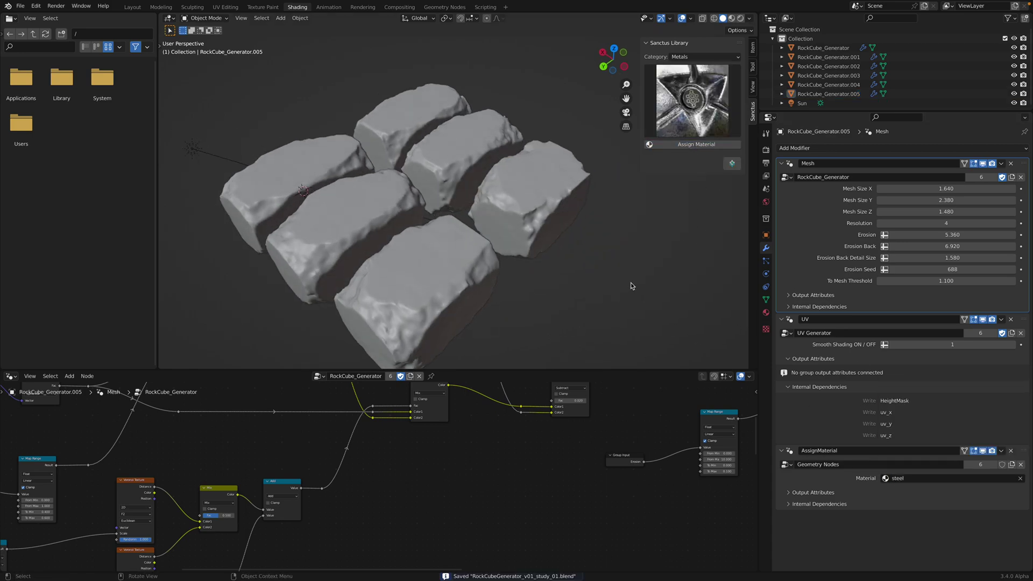
Show the world properties and switch the 3D view to rendered shading
left_click(764, 202)
left_click(881, 207)
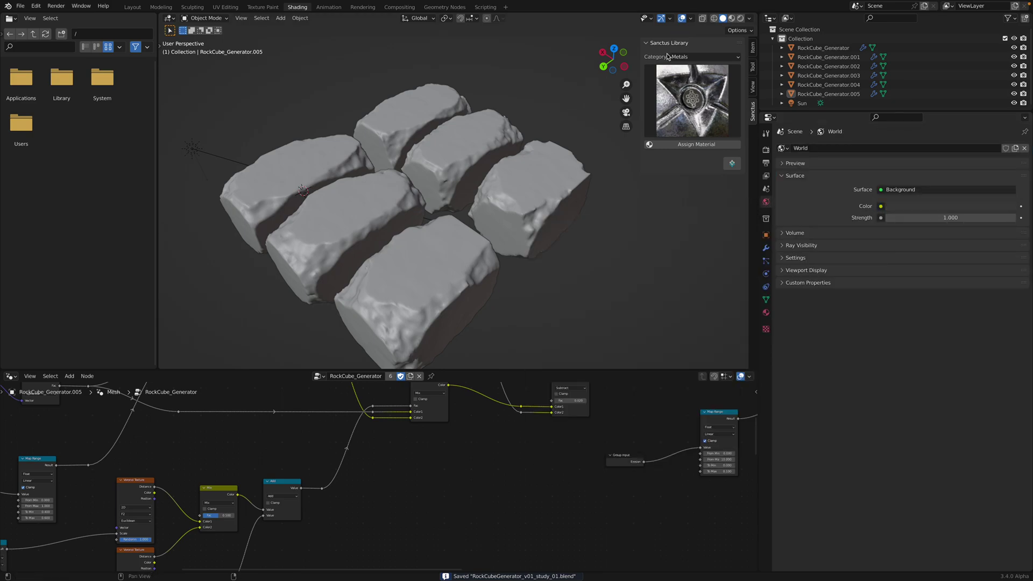
left_click(740, 18)
middle_click_drag(573, 242, 573, 229)
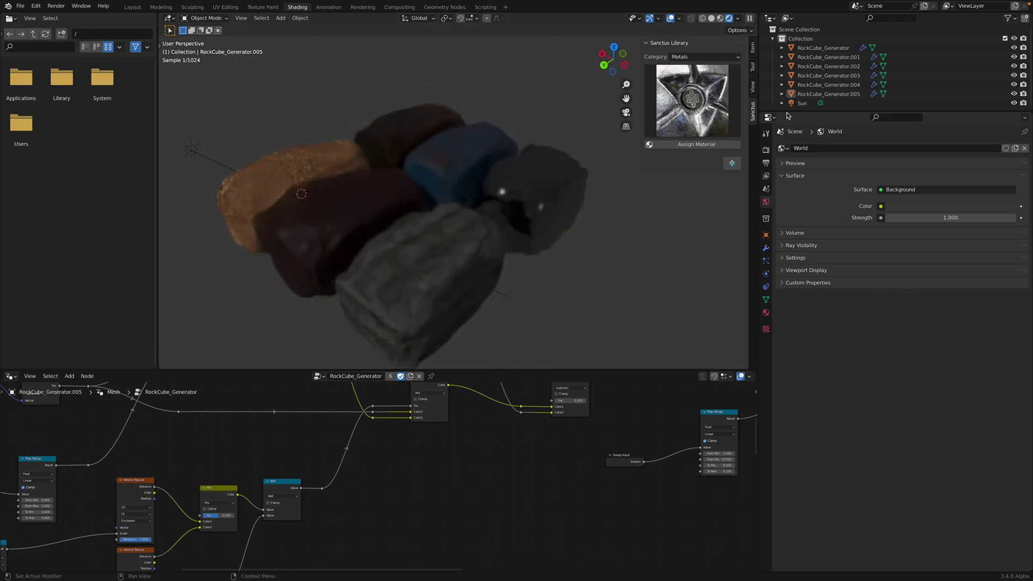
Rotate the Sun light freely with trackball rotation, deselect it and save the file
left_click(802, 103)
key("r")
key("r")
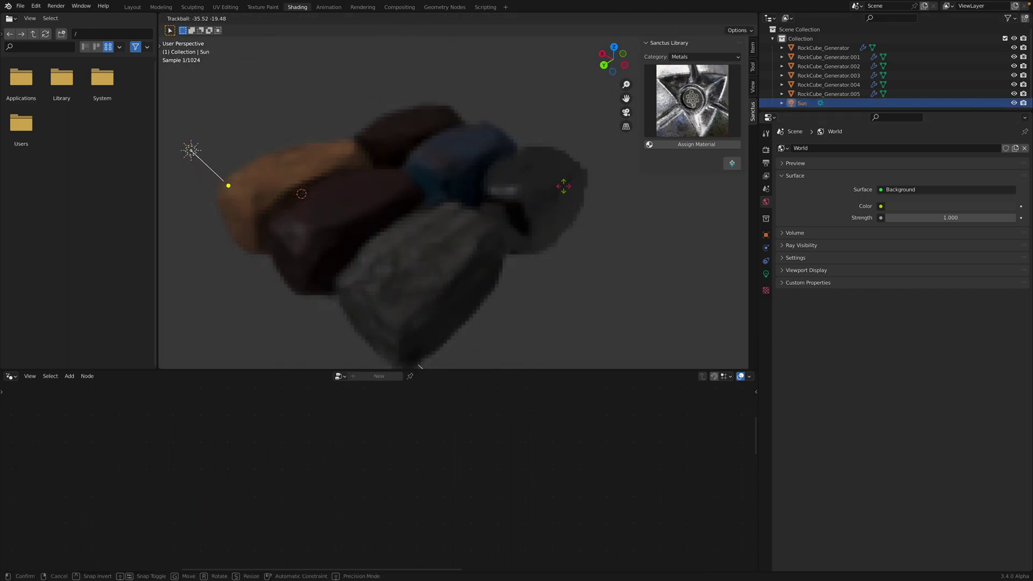
left_click(570, 199)
left_click(652, 217)
key("ctrl+s")
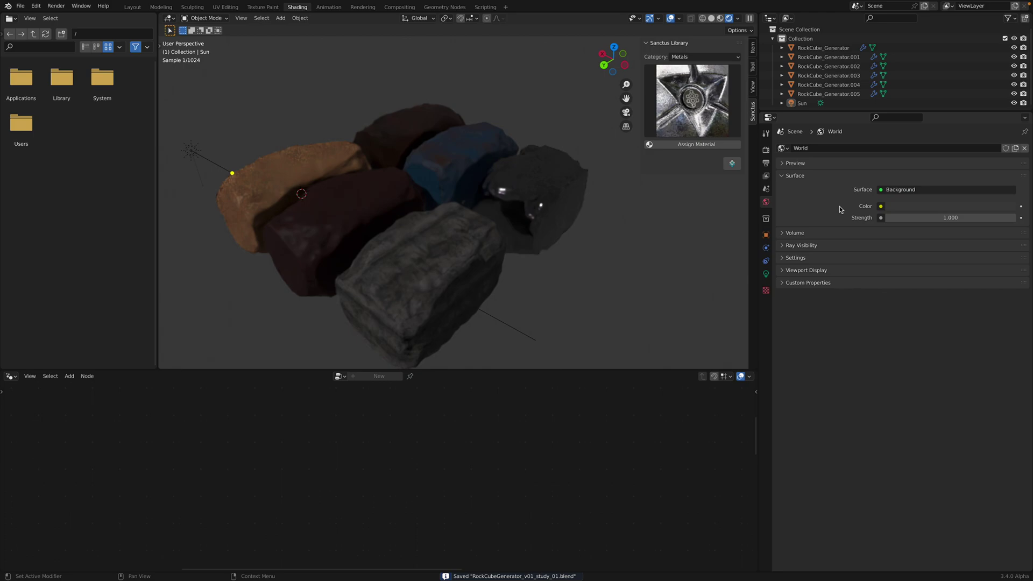
Use a Sky Texture as the world background's color
left_click(880, 206)
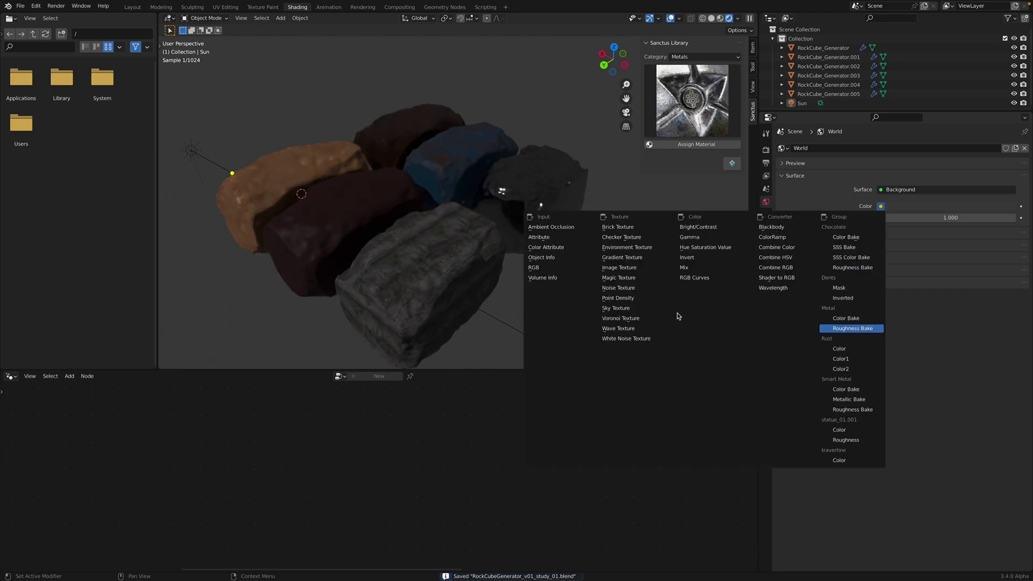
left_click(632, 309)
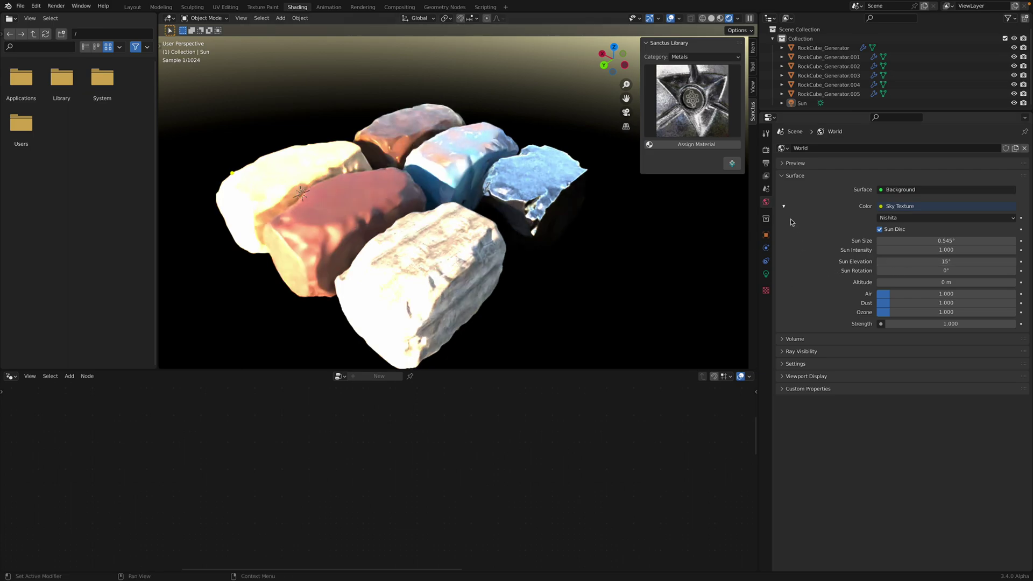
Set the render color management to the Filmic view transform, Medium Contrast look and an exposure of -0.721
left_click(768, 152)
scroll(886, 456, "down", 8)
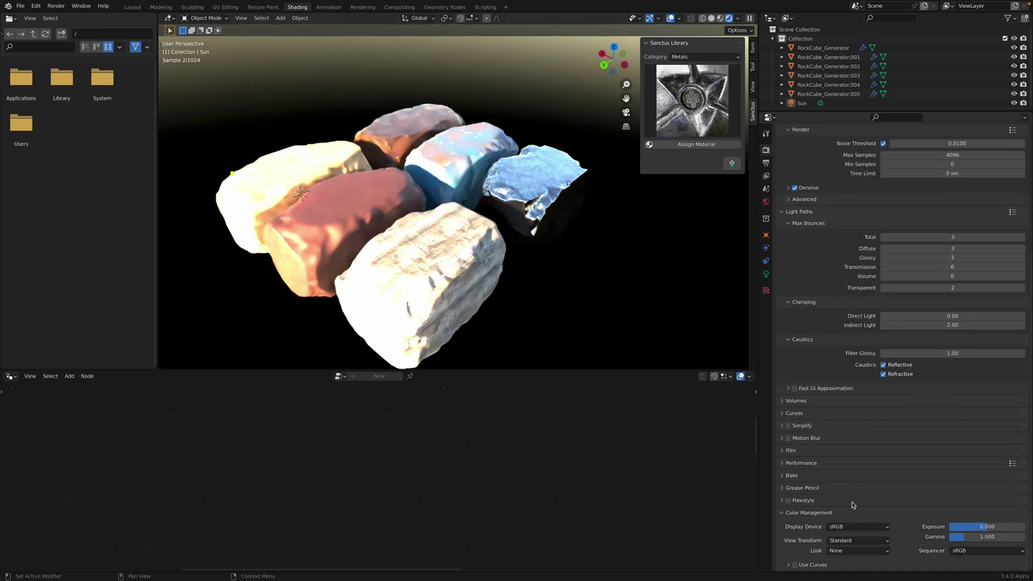
left_click(855, 541)
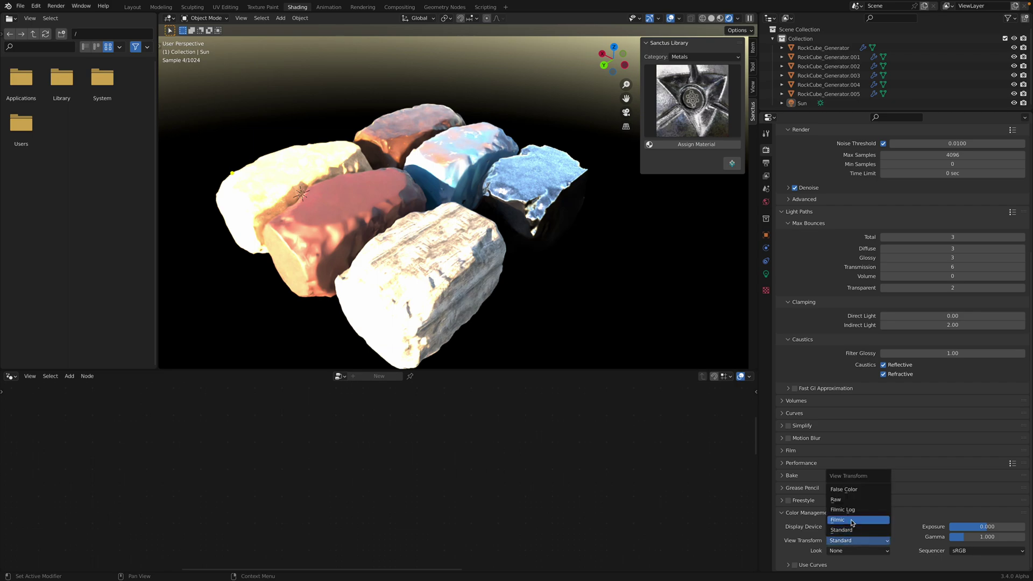
left_click(853, 526)
left_click(859, 552)
left_click(858, 500)
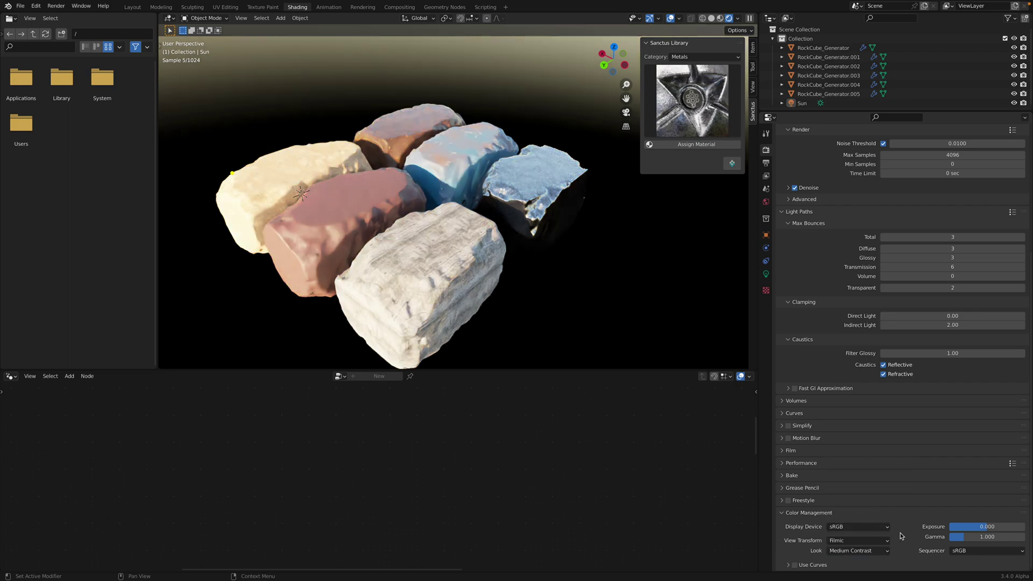
left_click_drag(987, 526, 963, 526)
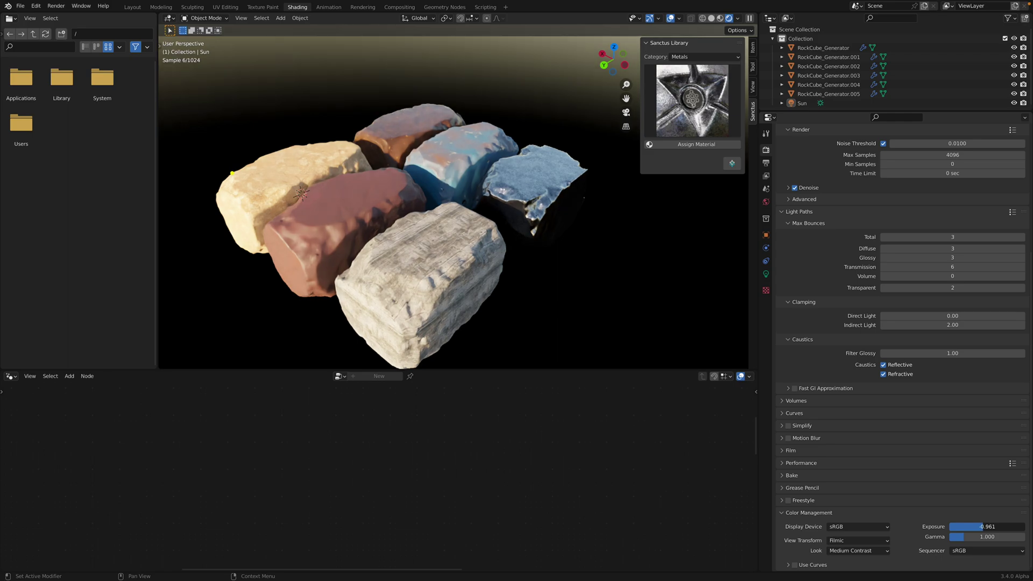
Select the Sun light again and change its direction with another free trackball rotation
left_click(822, 104)
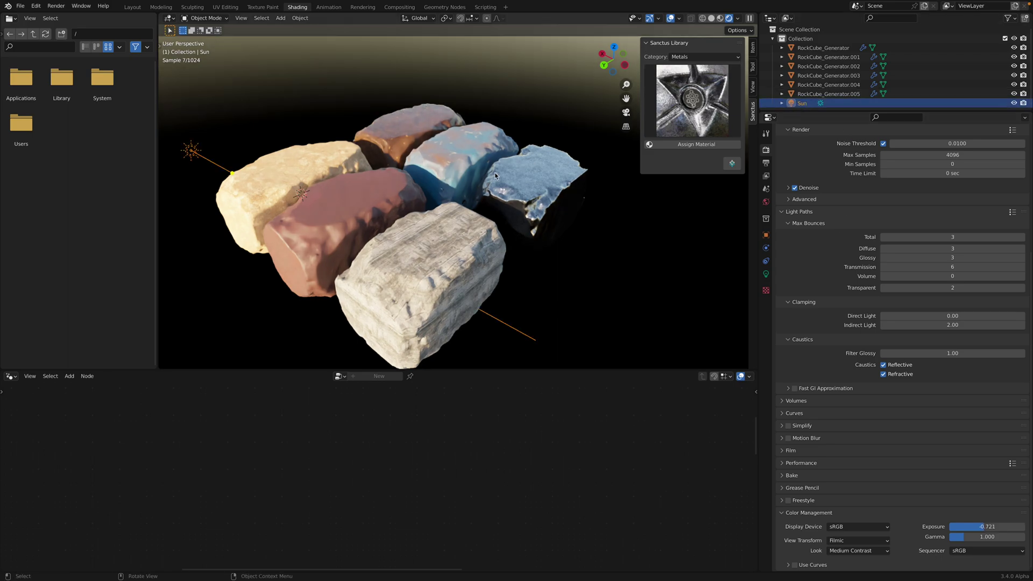
key("r")
key("r")
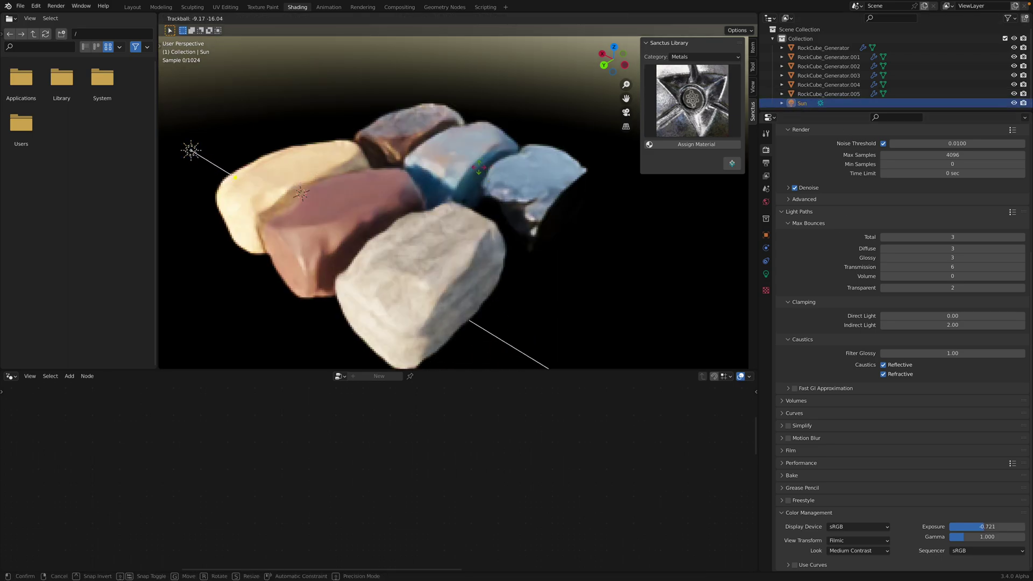
left_click(473, 175)
Select the reddish rock RockCube_Generator.001 and show its stone_04 material nodes in the Shader Editor
scroll(524, 231, "up", 4)
middle_click_drag(469, 205, 499, 225)
scroll(473, 224, "down", 3)
left_click(473, 226)
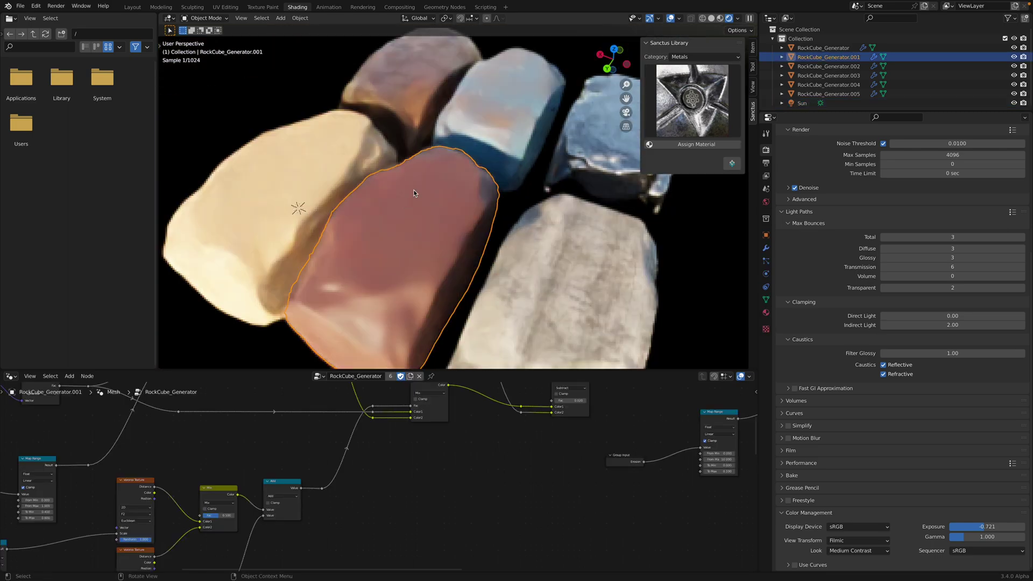
middle_click_drag(419, 244, 415, 229)
left_click(11, 376)
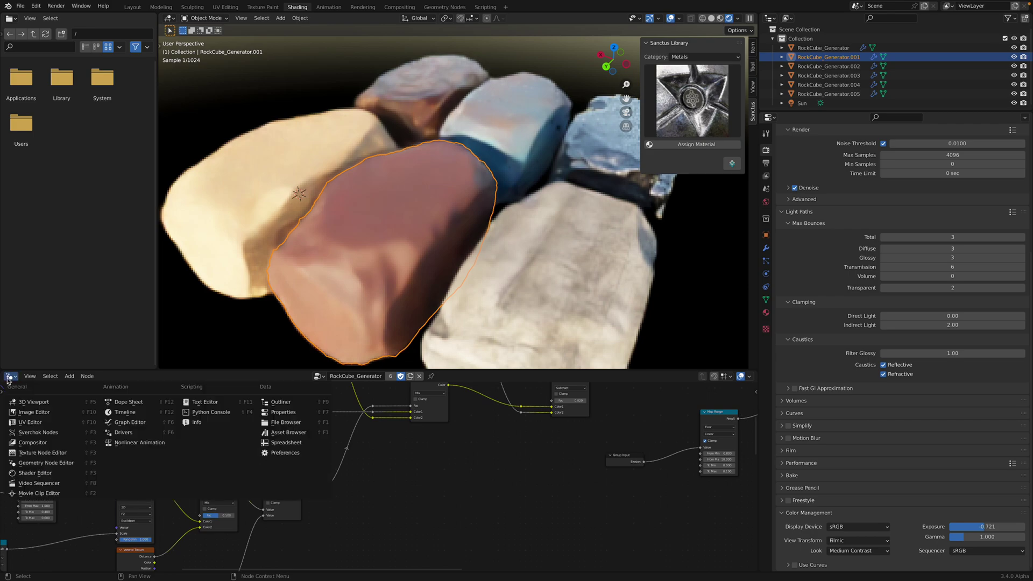
left_click(34, 473)
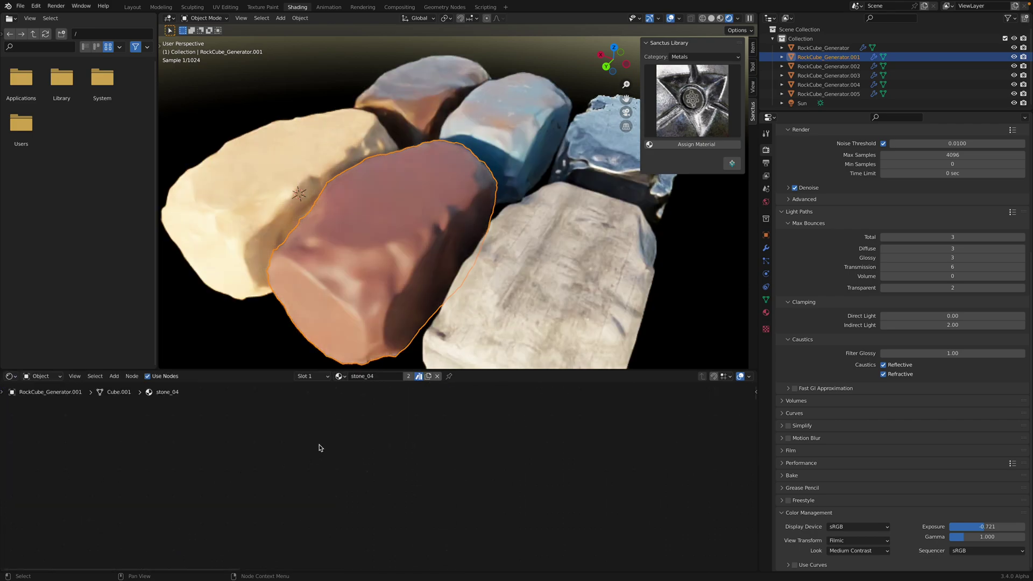
key("Home")
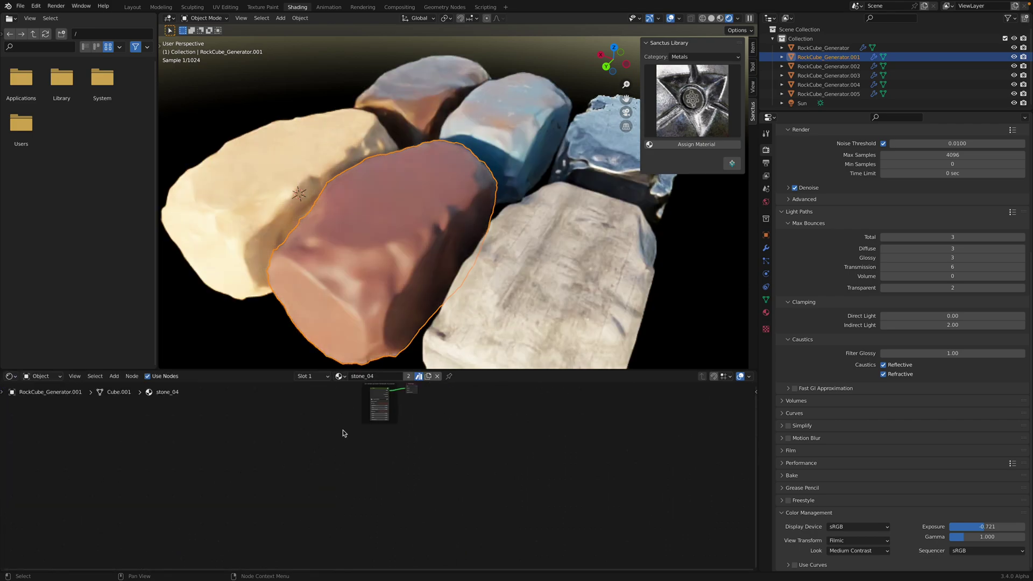
scroll(356, 498, "up", 5)
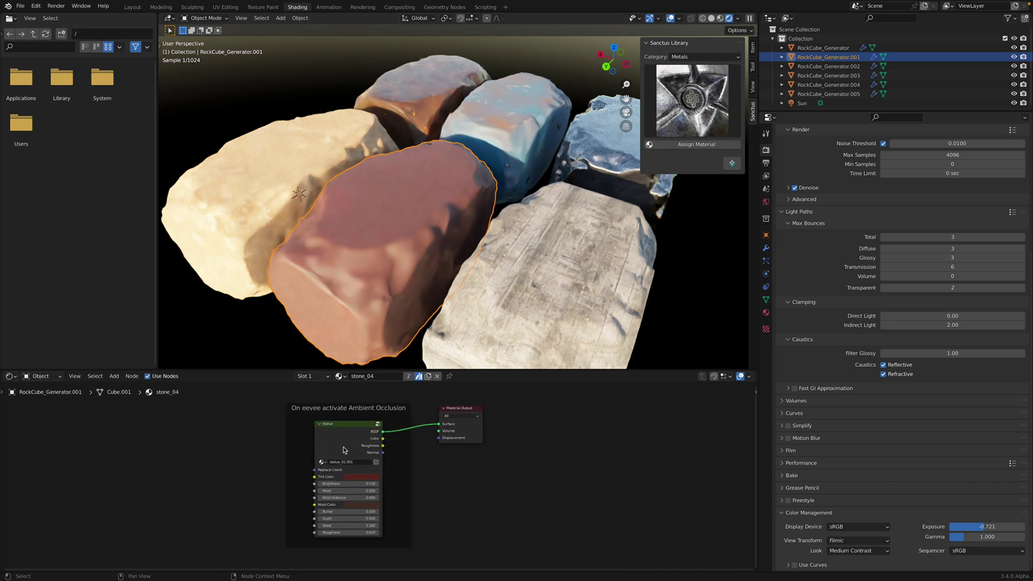
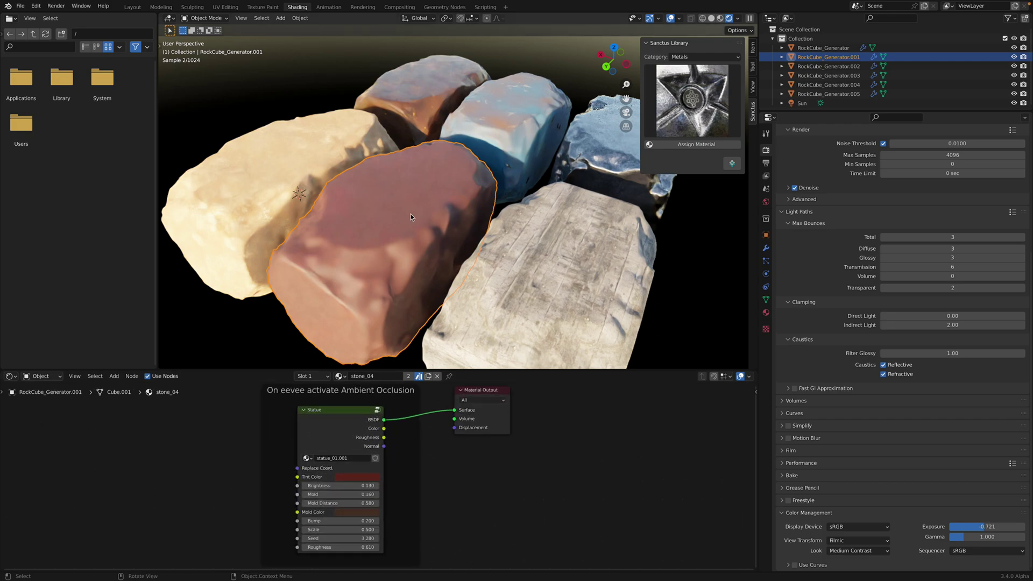
Enlarge the 3D viewport slightly and set the color management exposure to -1.682
scroll(411, 213, "down", 3)
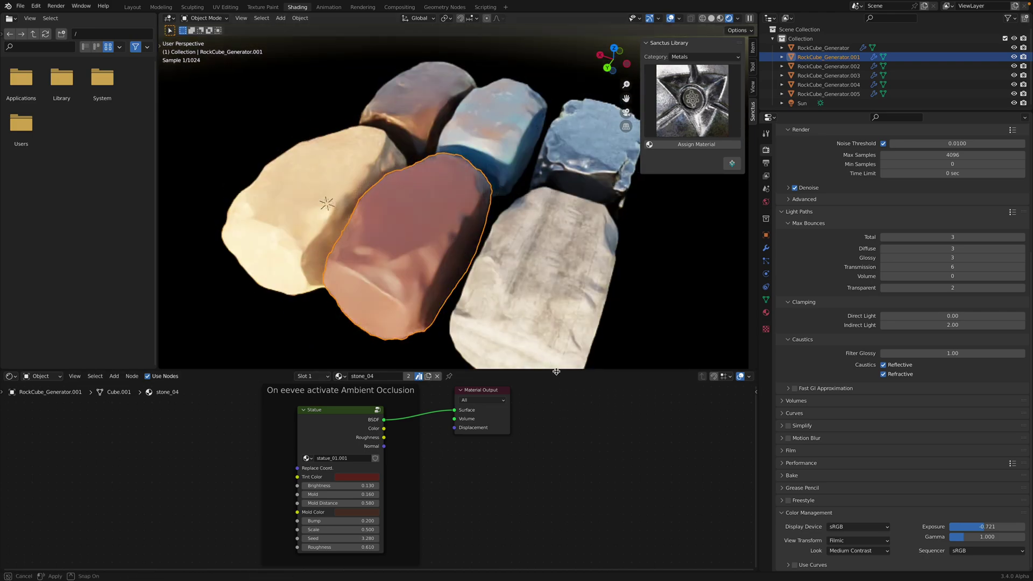
left_click_drag(557, 375, 557, 386)
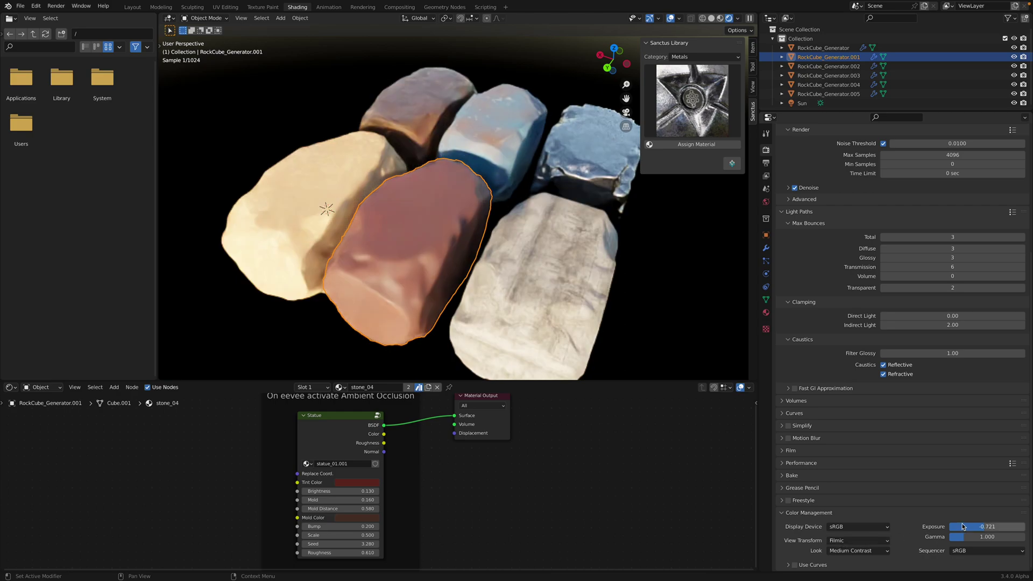
left_click_drag(987, 527, 929, 526)
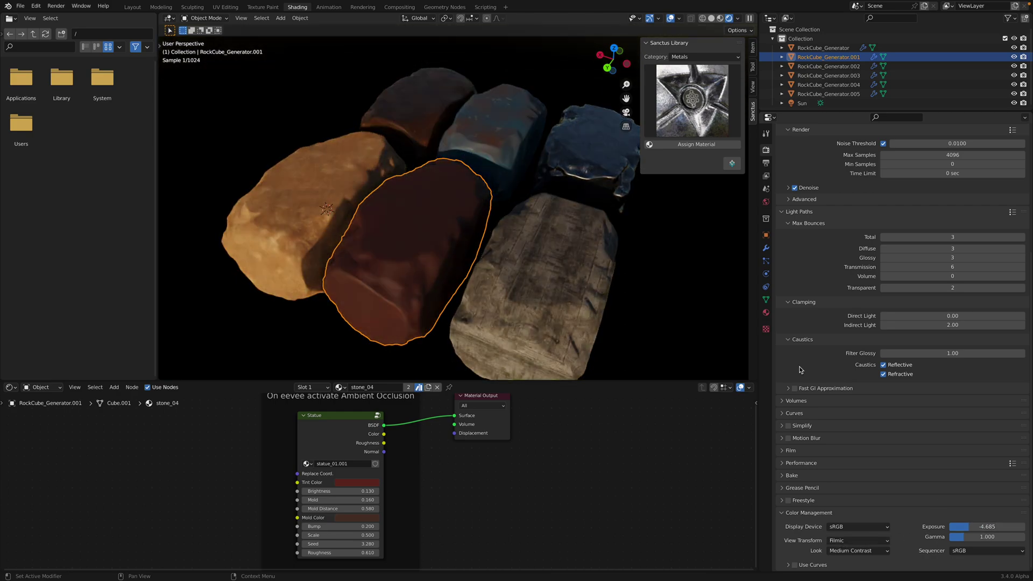
left_click_drag(987, 527, 999, 527)
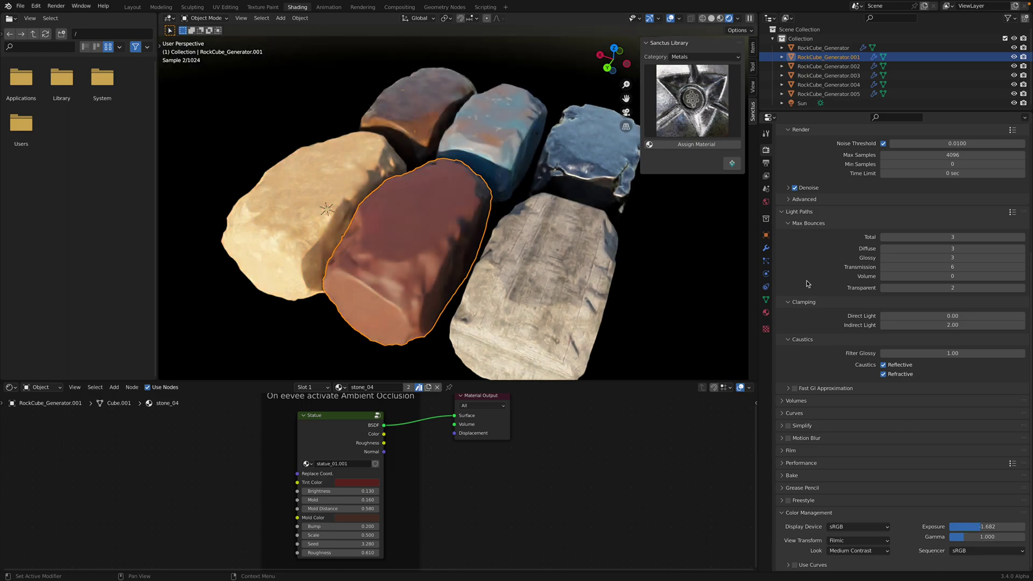
Set the world sky texture's Air, Dust and Ozone to 4 and its background strength to 0.920
left_click(765, 202)
left_click(923, 294)
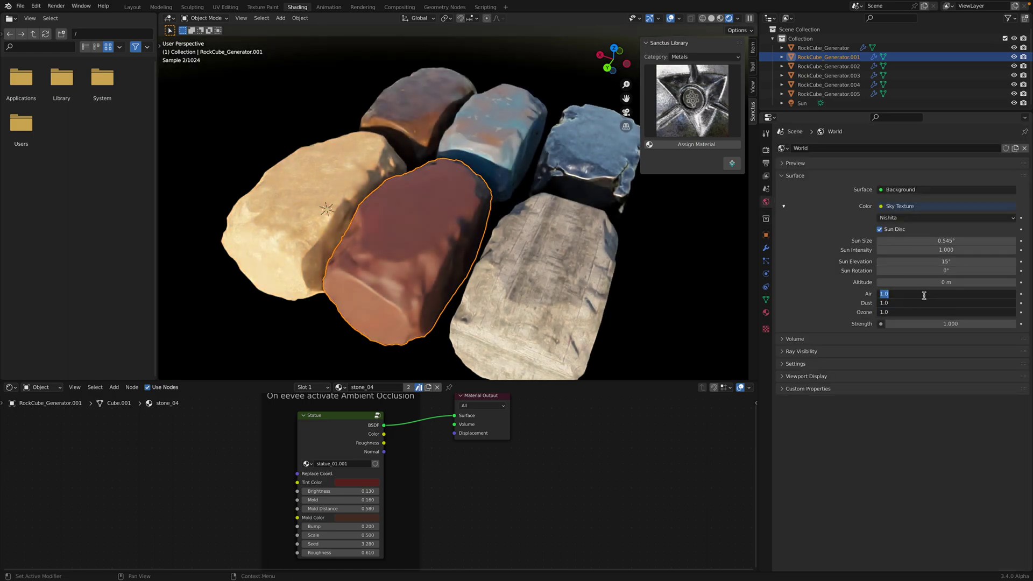
type("4")
key("Return")
key("BackSpace")
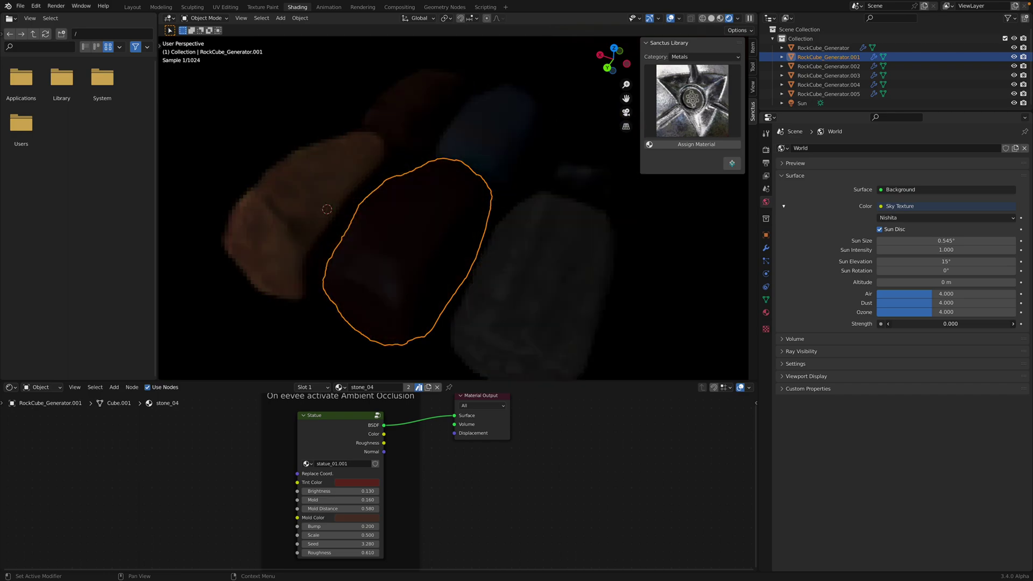
left_click_drag(904, 324, 951, 324)
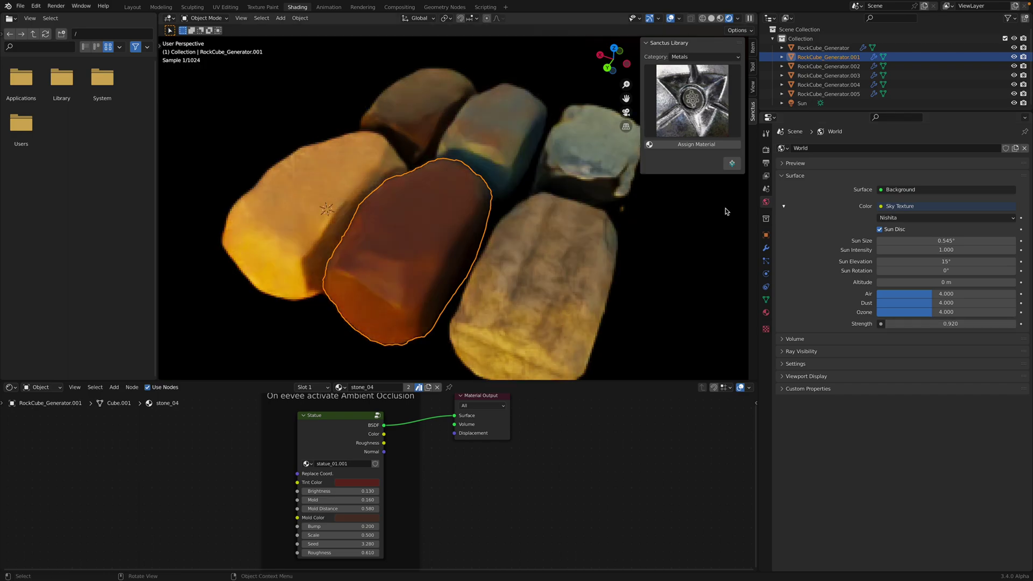
Set the sky texture's sun elevation to 147° and save the file
left_click_drag(901, 261, 1027, 261)
middle_click_drag(533, 294, 539, 272)
key("ctrl+s")
scroll(539, 272, "up", 2)
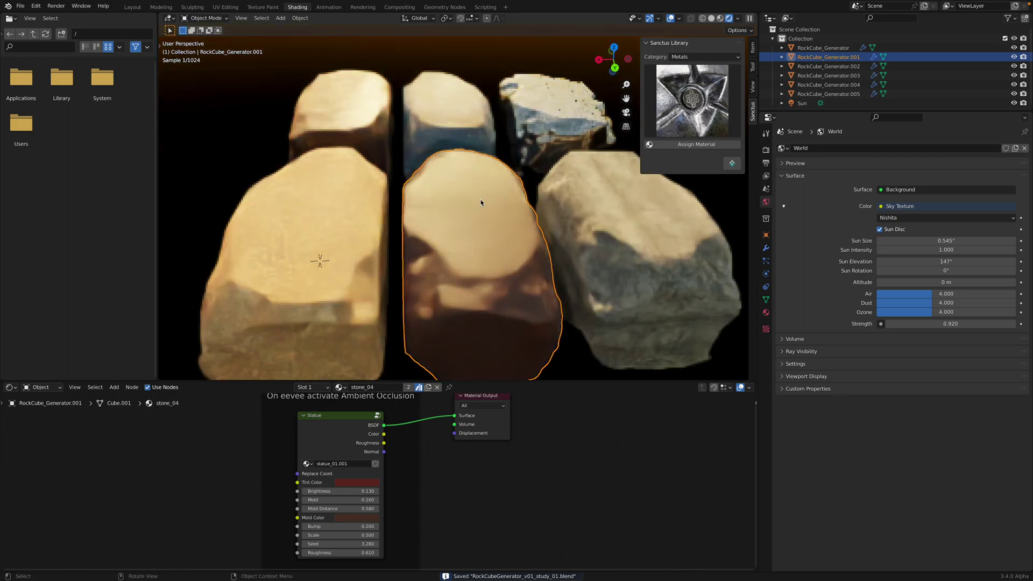
Select the yellowish rock RockCube_Generator and show its modifiers and marble_travertine material nodes
left_click(329, 228)
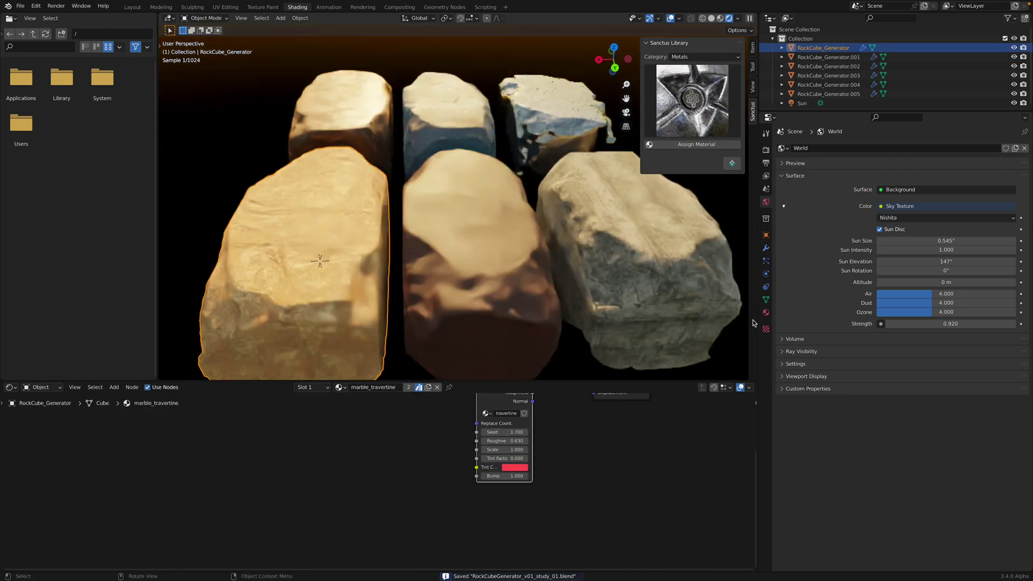
left_click(765, 248)
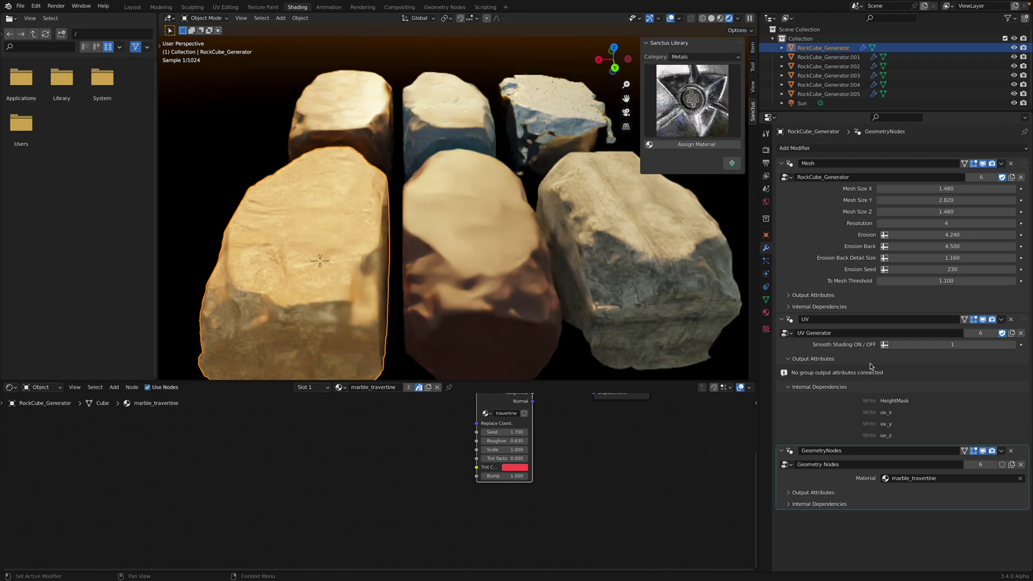
middle_click_drag(563, 419, 507, 466)
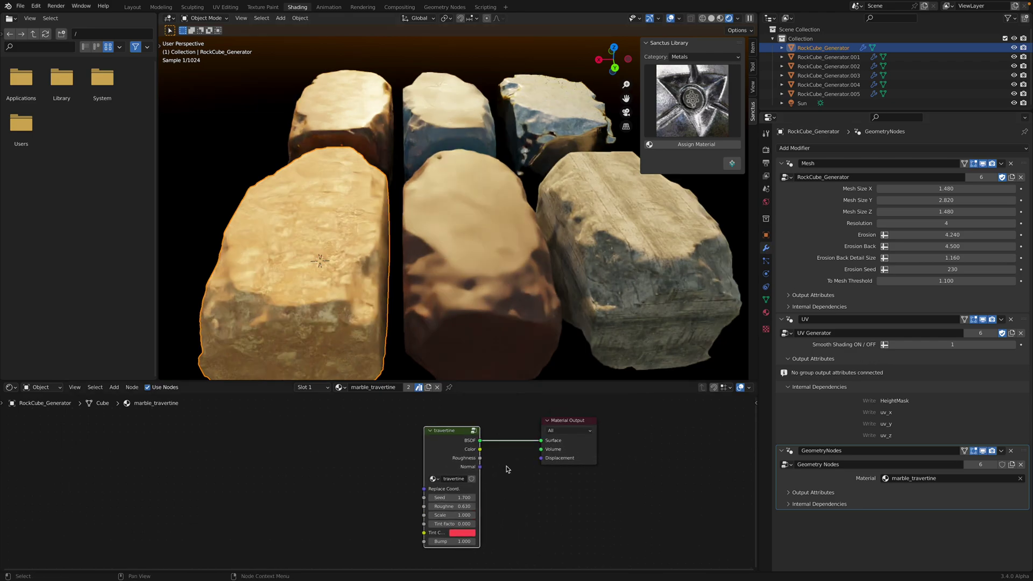
scroll(482, 463, "down", 1)
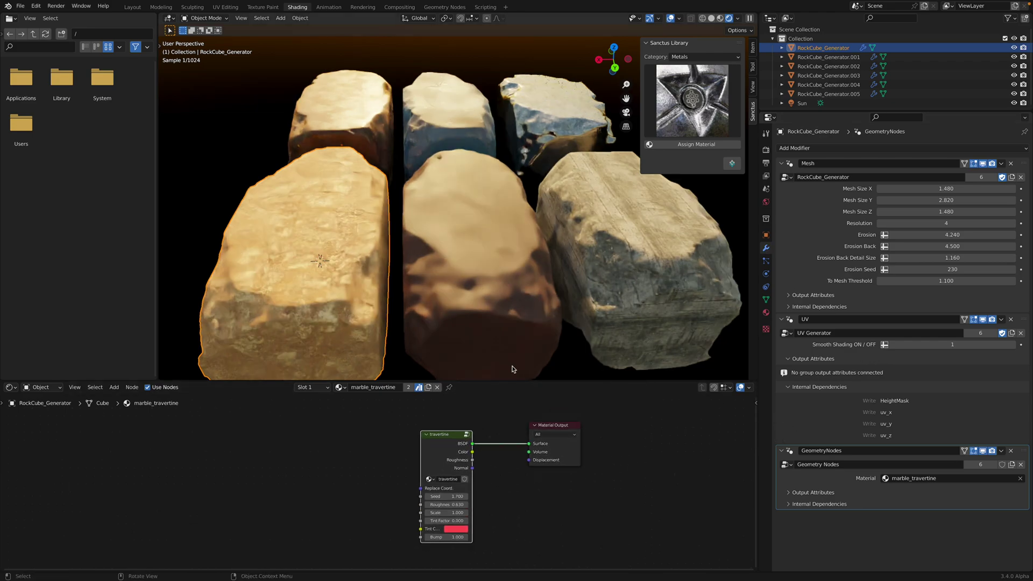
Select the concrete rock RockCube_Generator.002 and locate the UV tiling scale Multiply node in its Material_Temp node tree
left_click(604, 262)
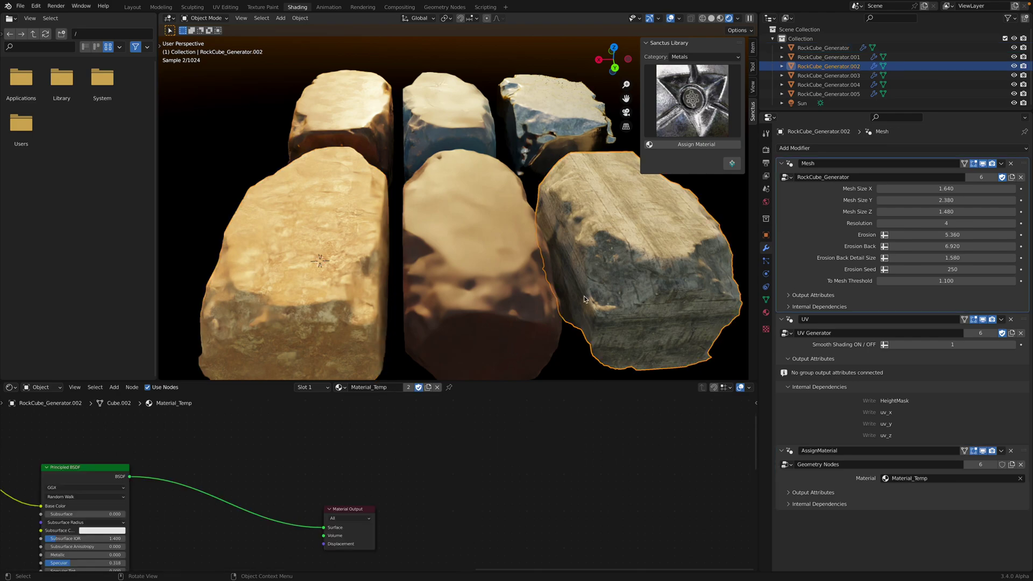
middle_click_drag(344, 474, 726, 440)
scroll(500, 424, "down", 6)
left_click_drag(429, 457, 397, 425)
middle_click_drag(316, 403, 459, 484)
scroll(459, 485, "up", 3)
middle_click_drag(295, 568, 409, 466)
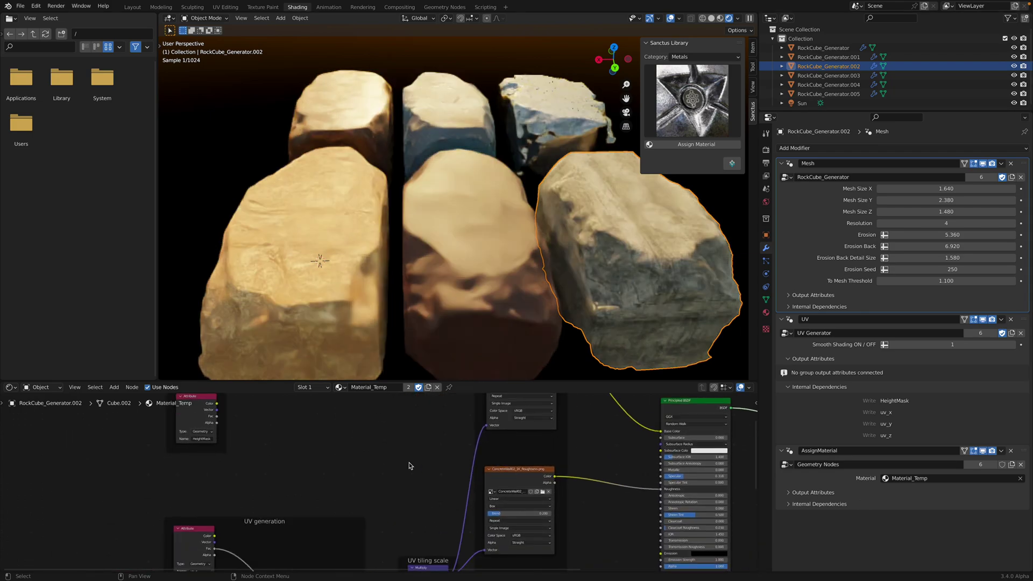
middle_click_drag(317, 549, 403, 418)
scroll(402, 419, "up", 1)
scroll(458, 478, "up", 3)
middle_click_drag(483, 467, 452, 496)
left_click_drag(452, 497, 382, 518, "shift")
Set all three components of Material_Temp's UV tiling scale to 0.600 and deselect the rock
middle_click_drag(604, 279, 512, 269)
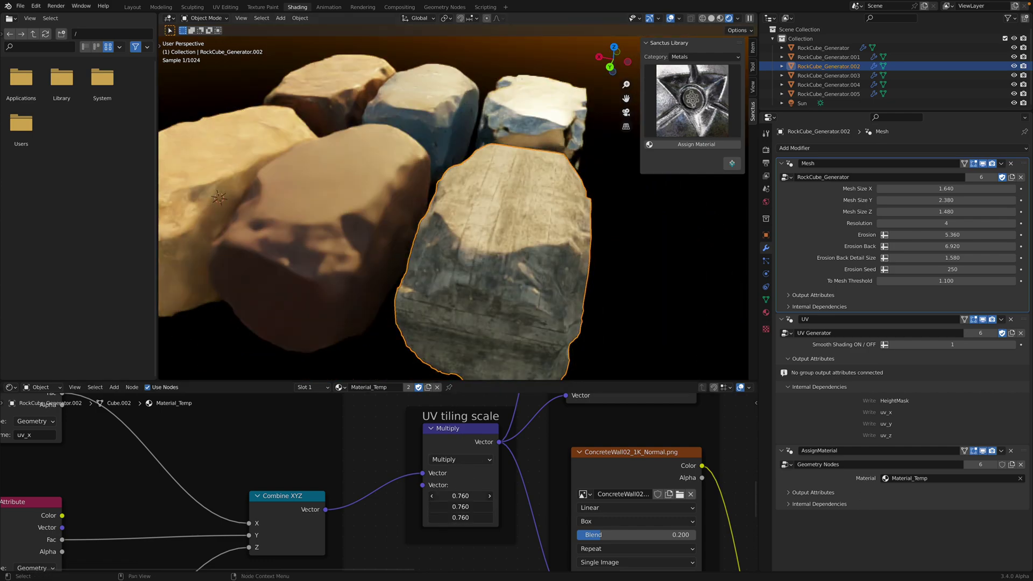
left_click_drag(460, 496, 570, 517)
key("ctrl+z")
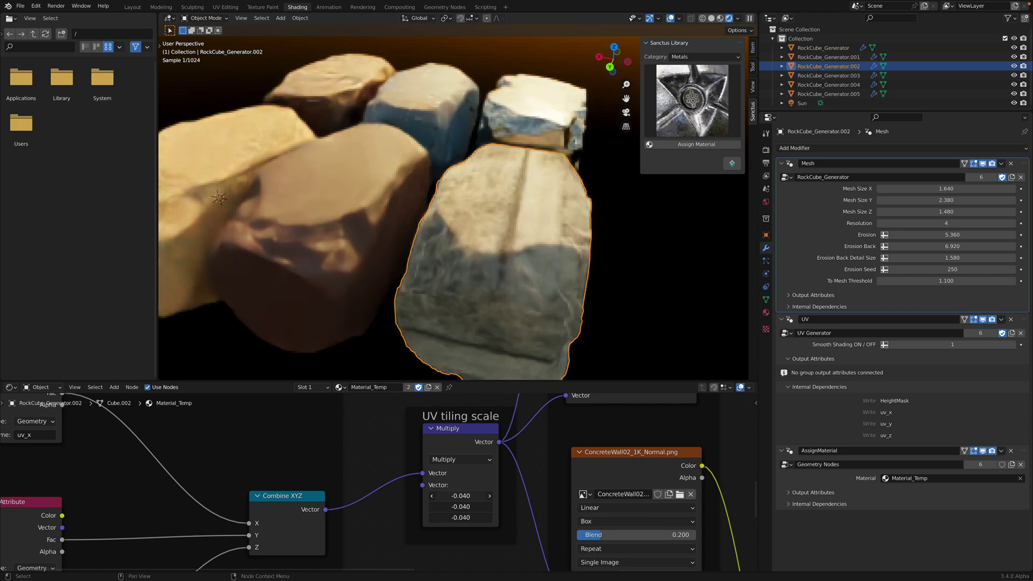
left_click_drag(460, 518, 454, 518)
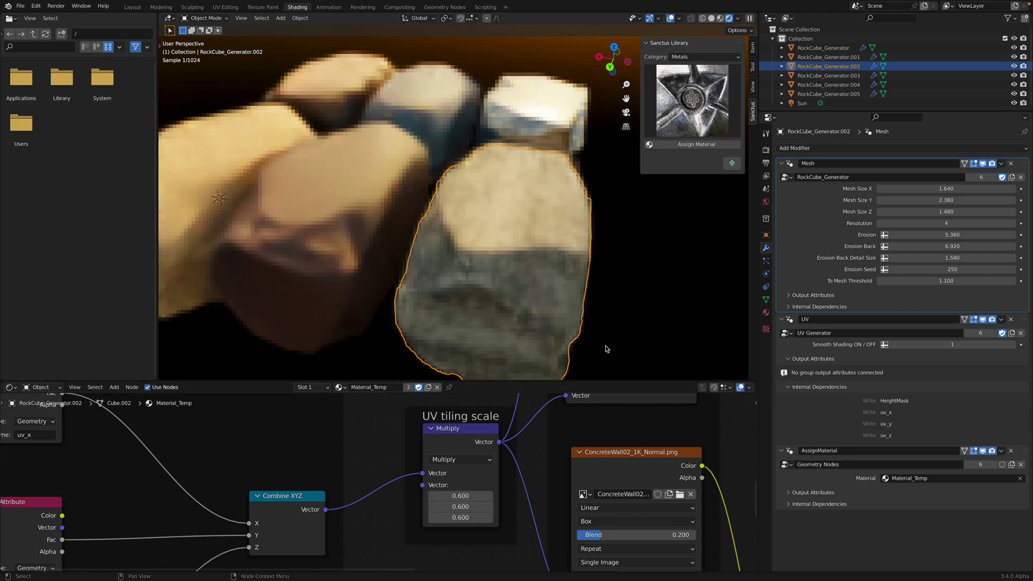
left_click(638, 304)
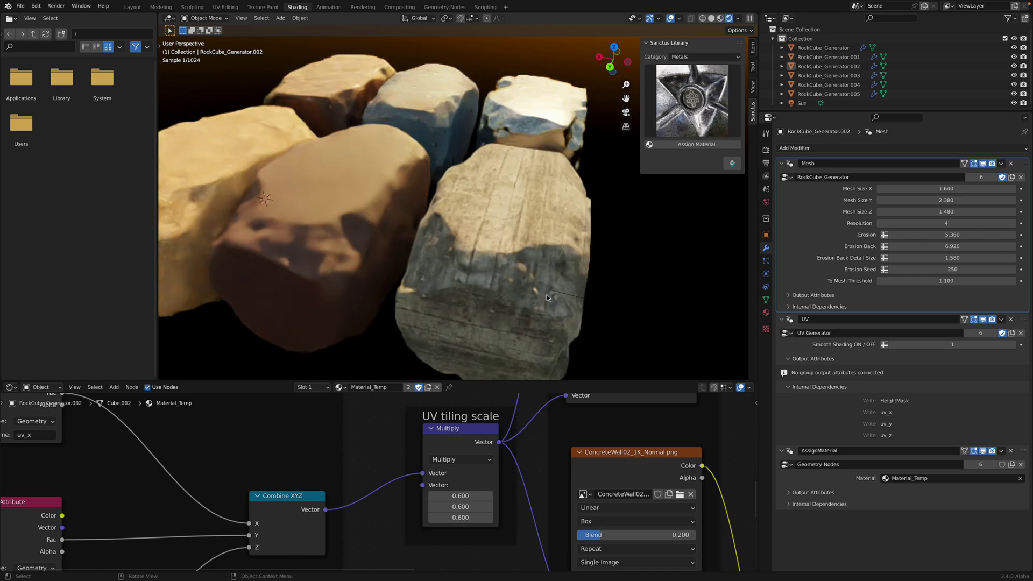
View all six rocks together and save the file
scroll(547, 295, "down", 3)
middle_click_drag(547, 296, 541, 306)
scroll(541, 306, "up", 1)
key("ctrl+s")
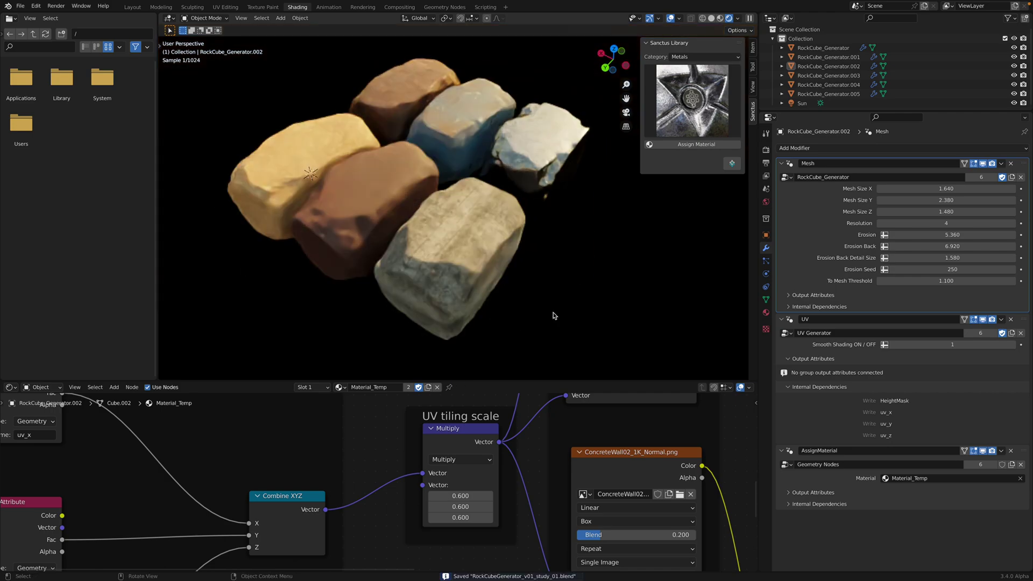
Enlarge the node editor to show Material_Temp's attribute, texture and Principled BSDF nodes together
middle_click_drag(614, 447, 553, 445)
left_click_drag(548, 380, 547, 279)
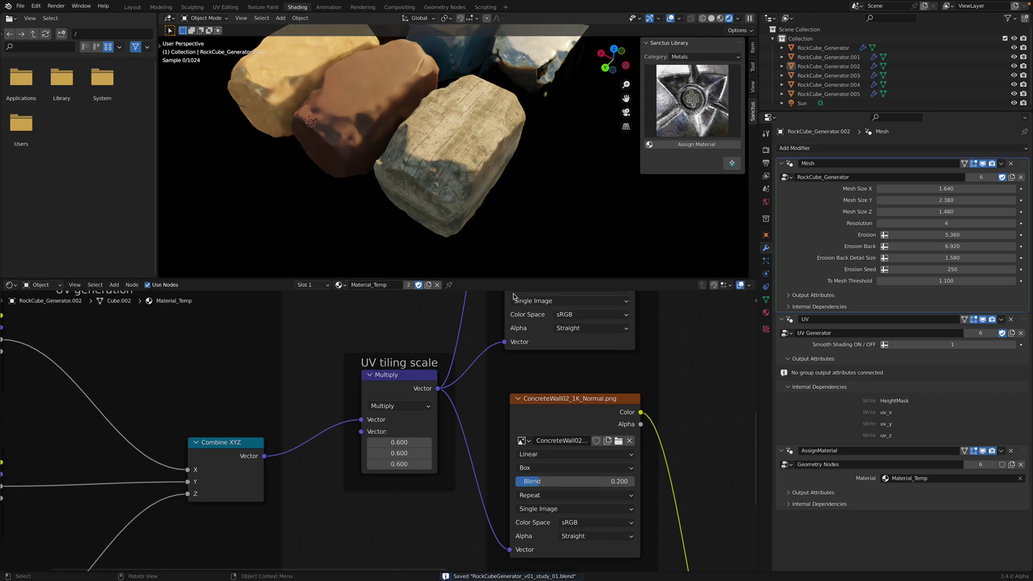
scroll(289, 548, "down", 4)
middle_click_drag(465, 379, 461, 407)
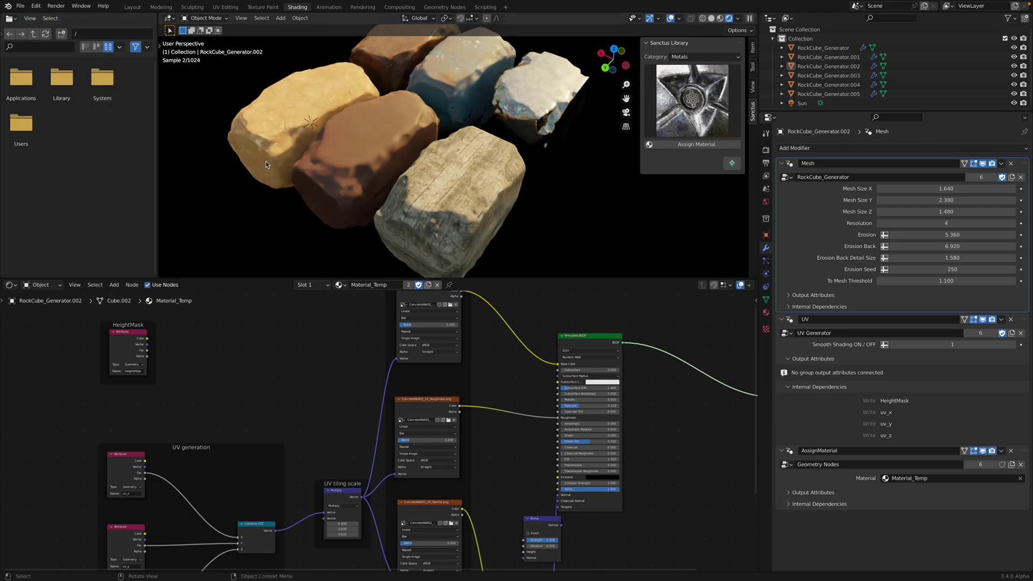
Look at the Concrete textures on cgbookcase.com and the Rock Cube Generator thread in Twitter, and return to Blender
key("ctrl+Right")
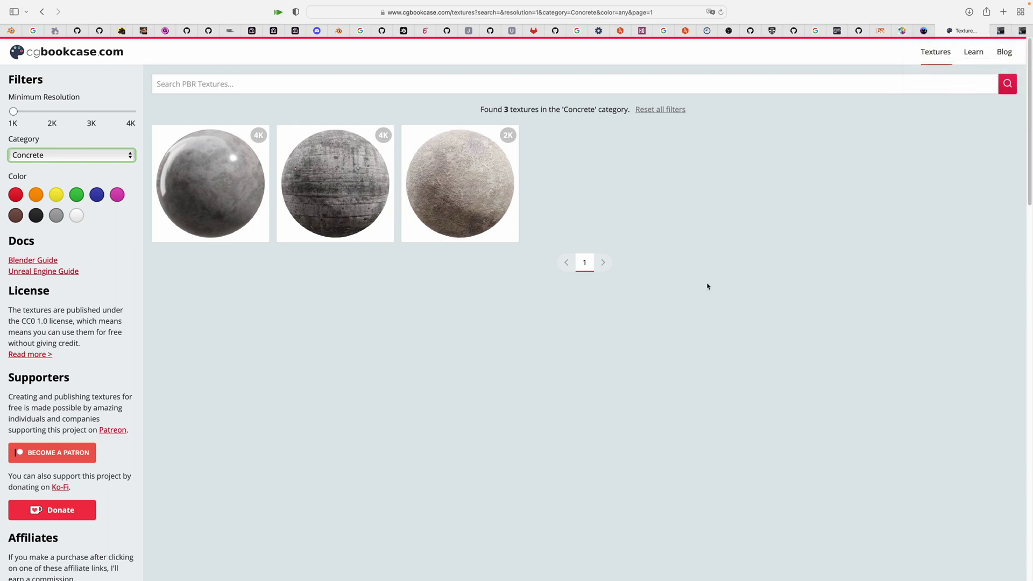
key("ctrl+Left")
key("ctrl+Left")
left_click_drag(382, 37, 237, 51)
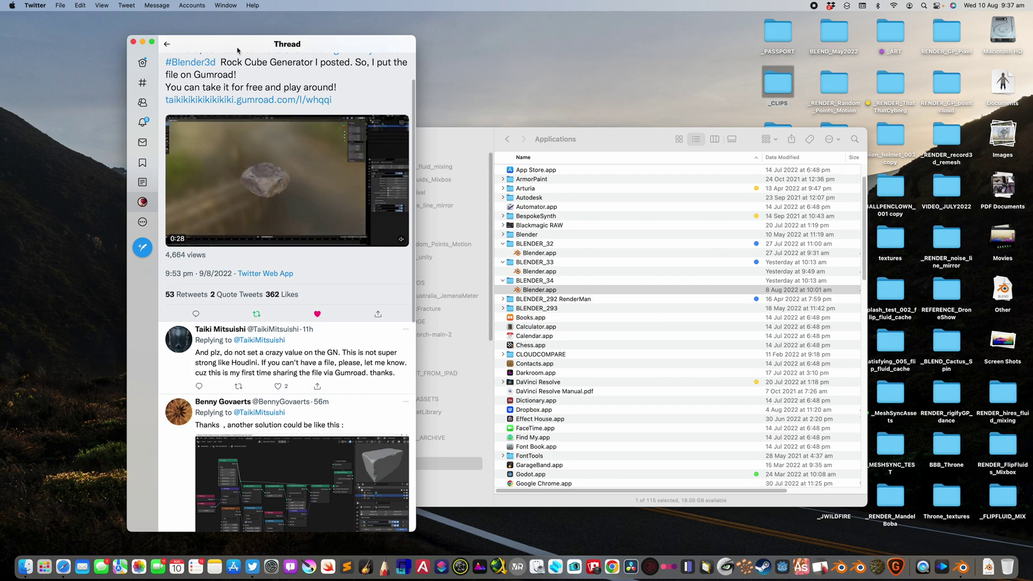
key("ctrl+Right")
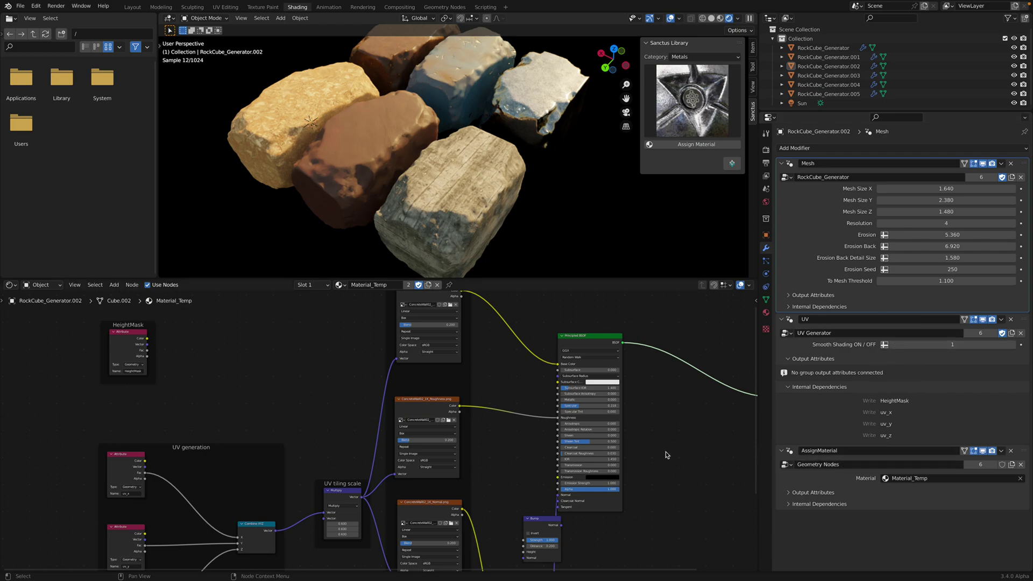
Examine Material_Temp's node setup, from the box-projected ConcreteWall02 image textures to the Principled BSDF
scroll(665, 452, "down", 7)
middle_click_drag(555, 415, 537, 400)
scroll(459, 404, "up", 4)
middle_click_drag(459, 405, 428, 442)
scroll(428, 443, "up", 4)
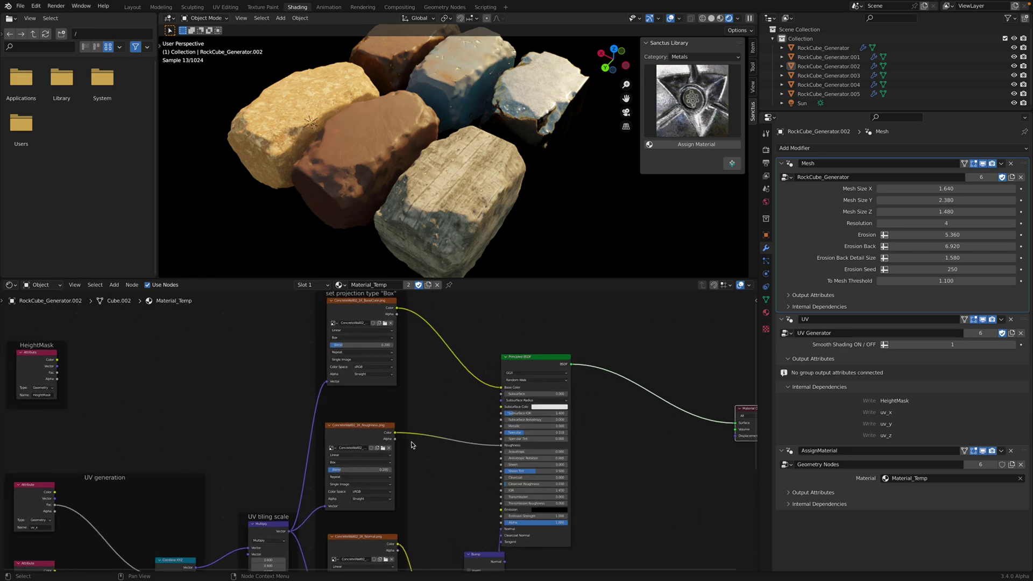
scroll(656, 306, "up", 1)
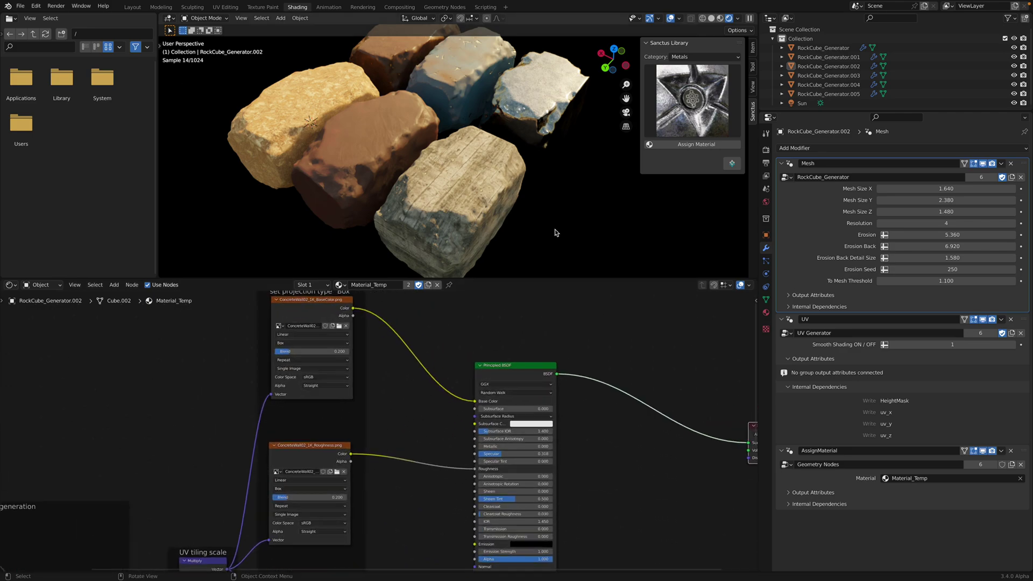
scroll(572, 361, "down", 1)
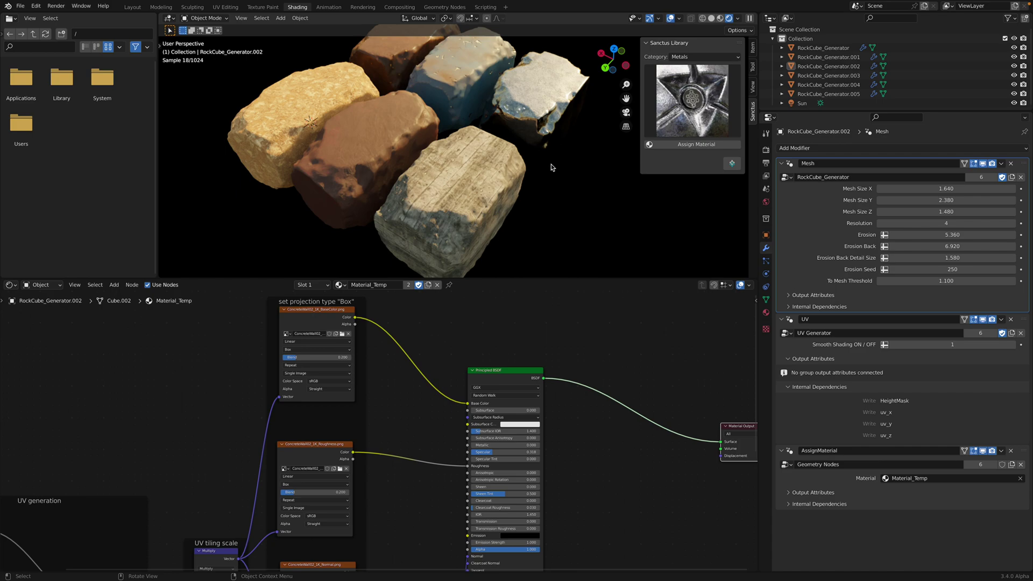
Enlarge the 3D viewport and inspect the rendered rocks from several angles
left_click_drag(494, 279, 493, 404)
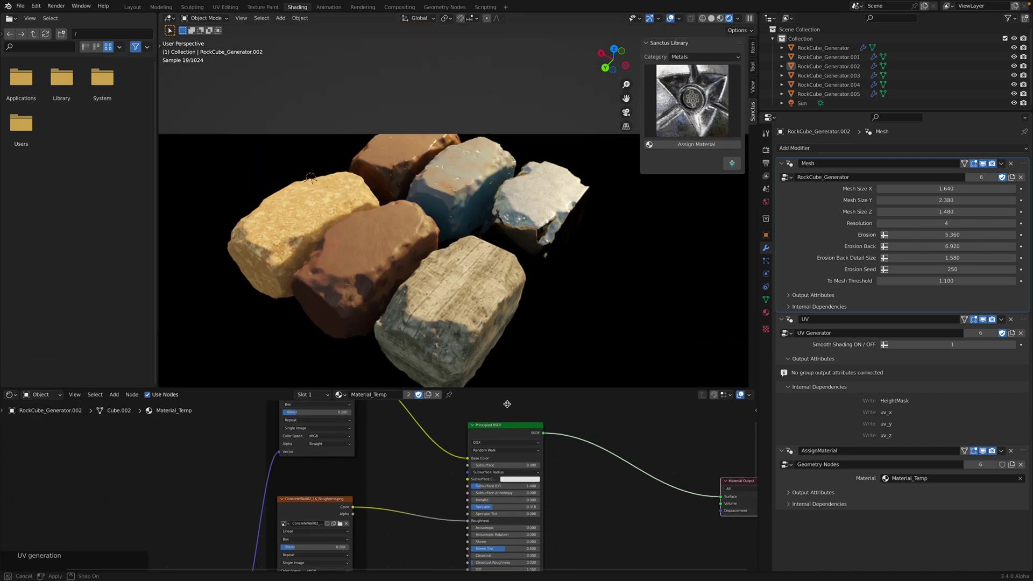
scroll(469, 301, "up", 5)
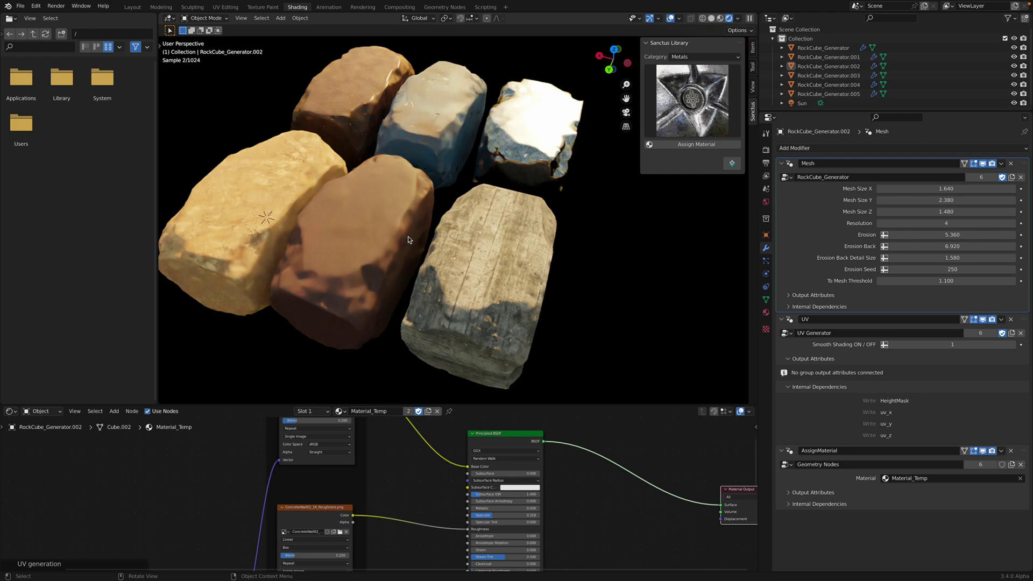
middle_click_drag(356, 210, 458, 228)
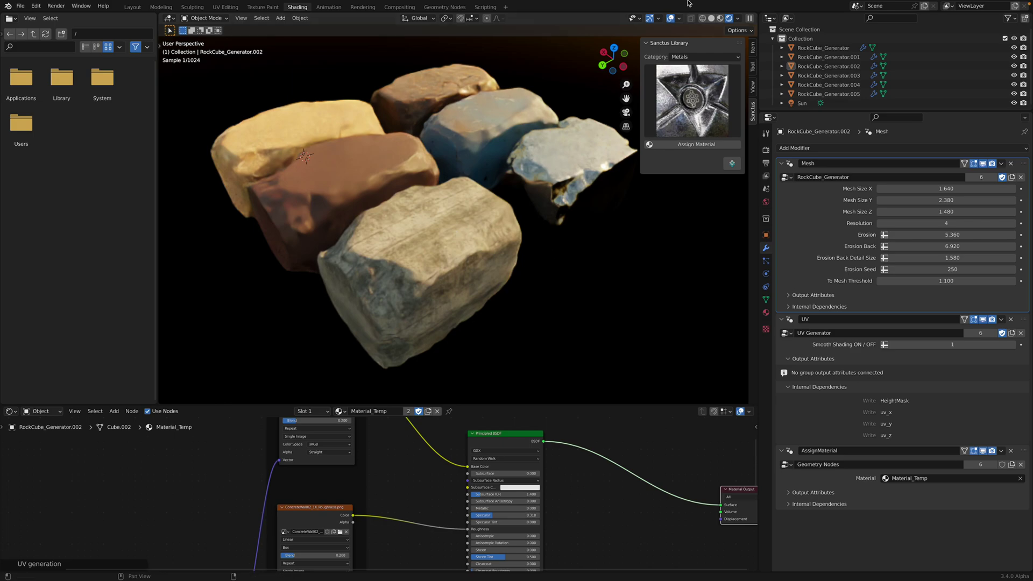
Open the reply proposing another solution in the Rock Cube Generator Twitter thread and enlarge its node setup screenshot
key("ctrl+Left")
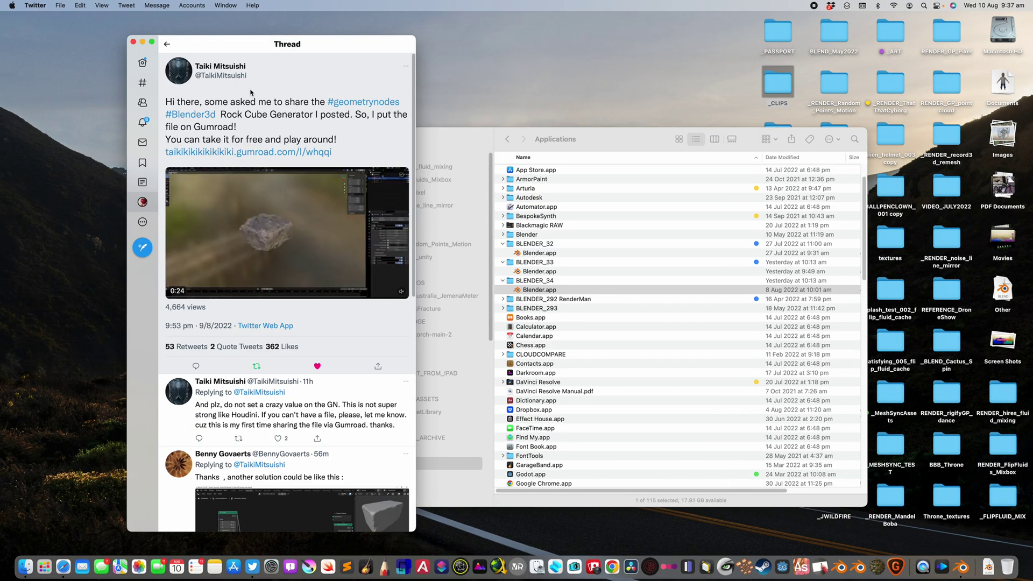
key("ctrl+Right")
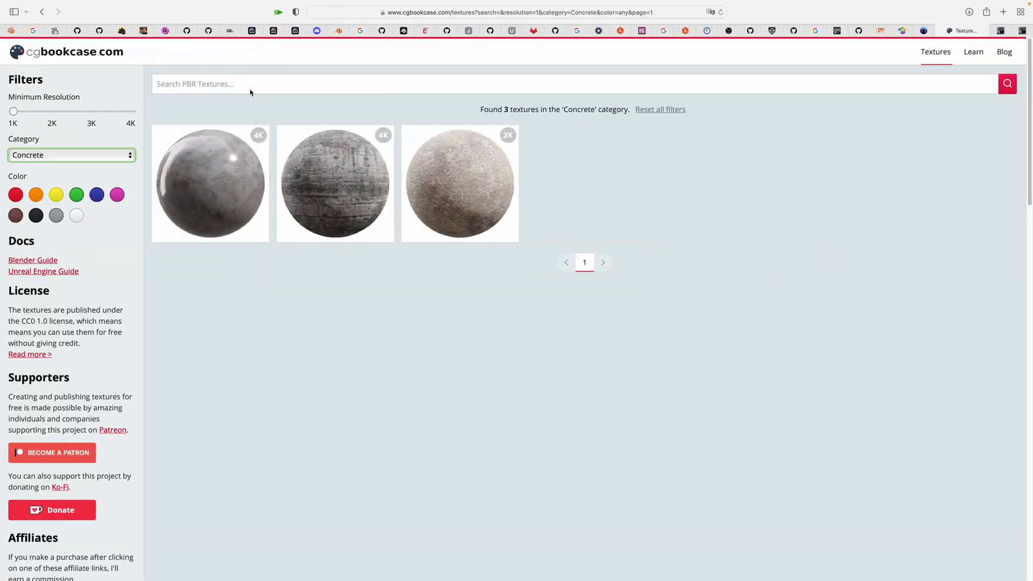
key("ctrl+Left")
key("ctrl+Left")
scroll(270, 323, "down", 5)
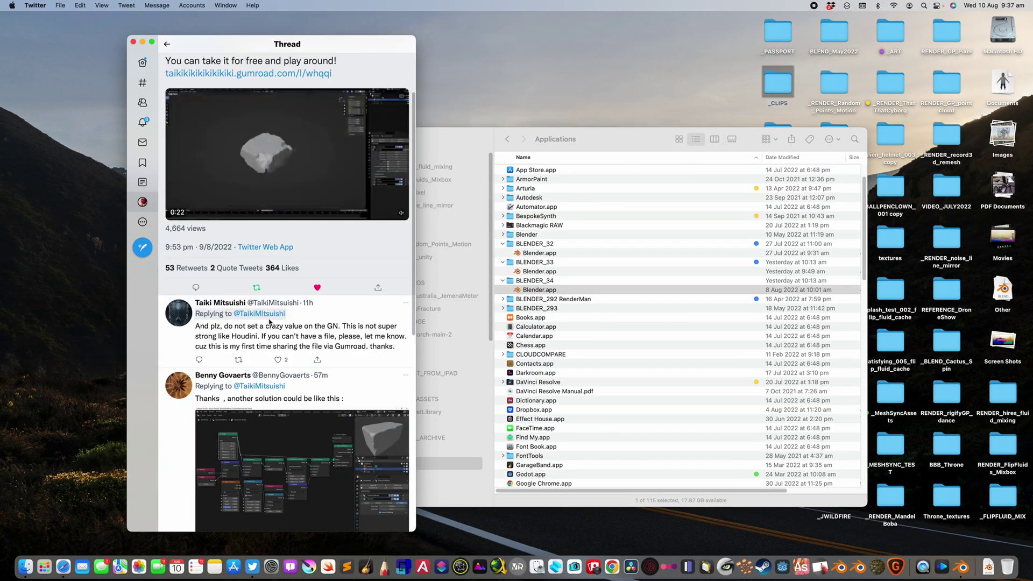
scroll(271, 323, "down", 1)
left_click(191, 249)
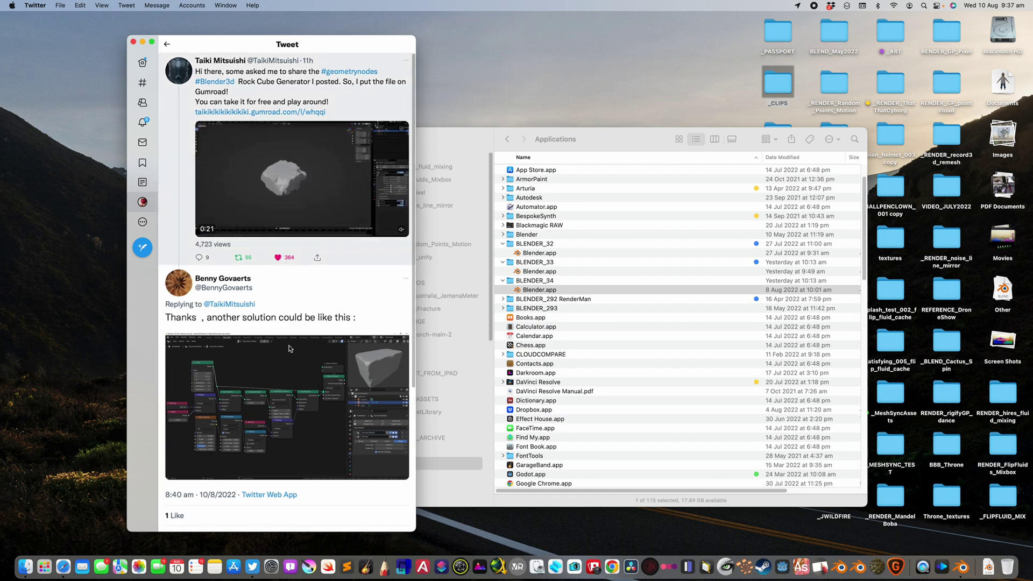
left_click(290, 377)
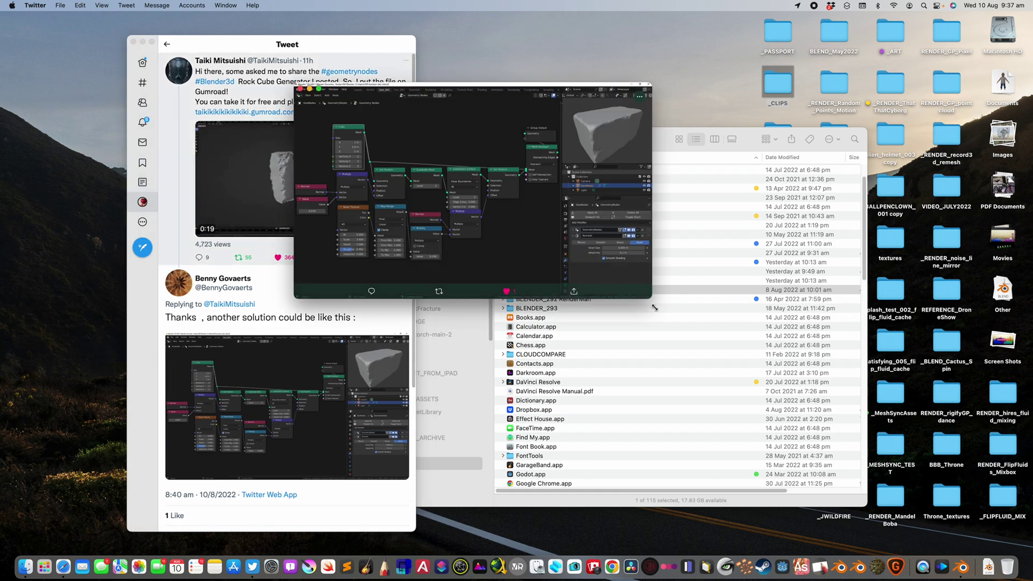
left_click_drag(651, 298, 963, 484)
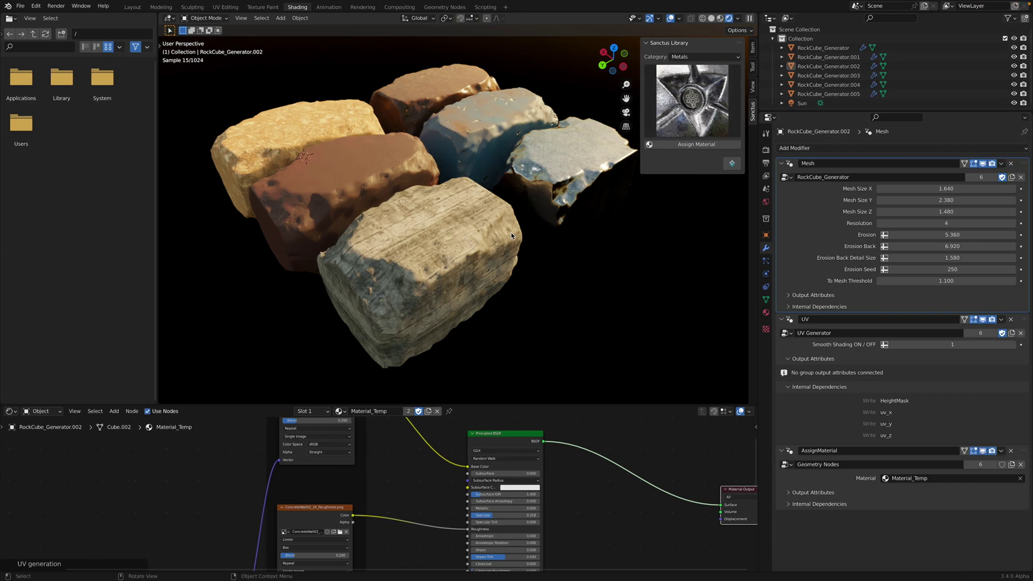
mouse_move(863, 6)
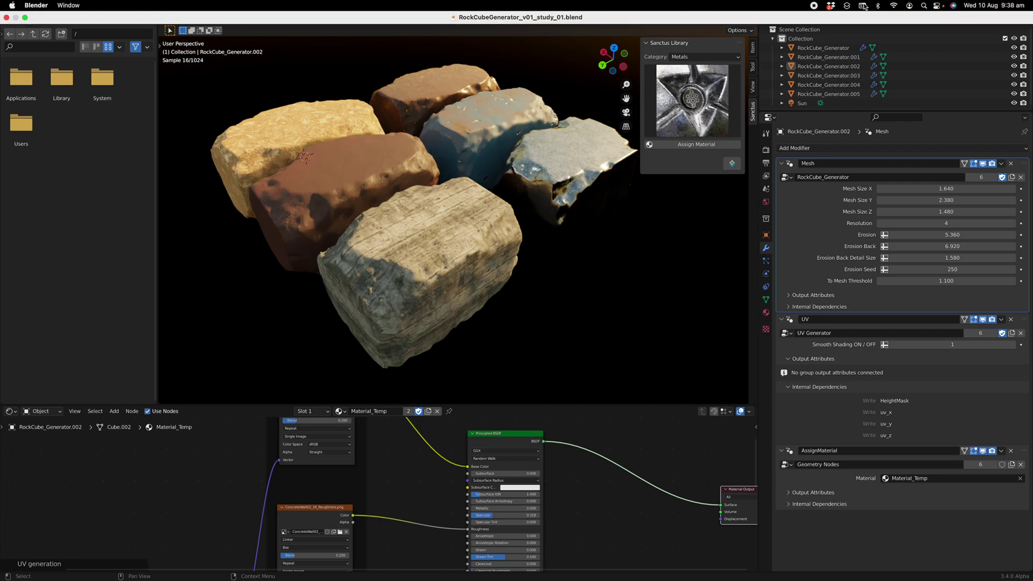